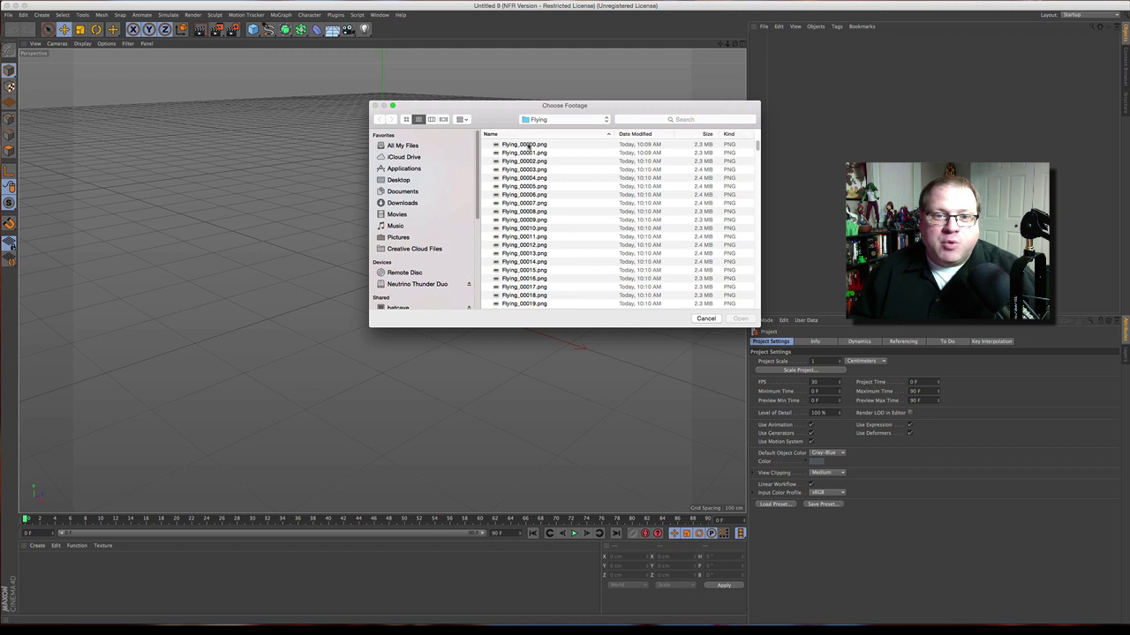
- Load the Flying image sequence as the tracking footage, starting from Flying_00000.png
{"action": "left_click", "coordinate": [528, 145]}
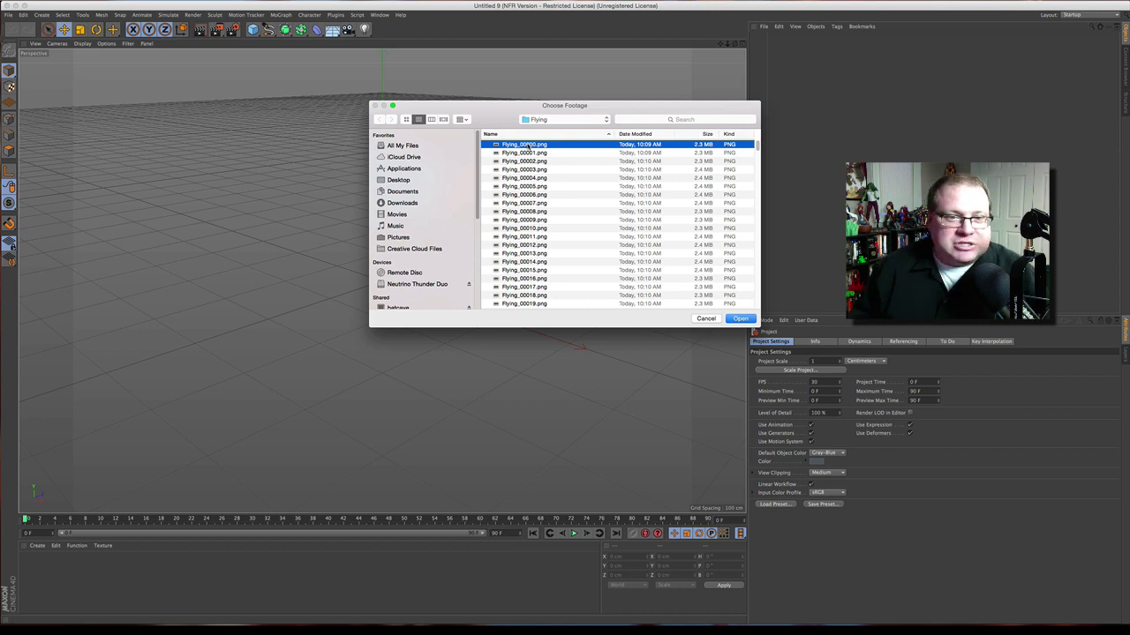
{"action": "left_click", "coordinate": [738, 319]}
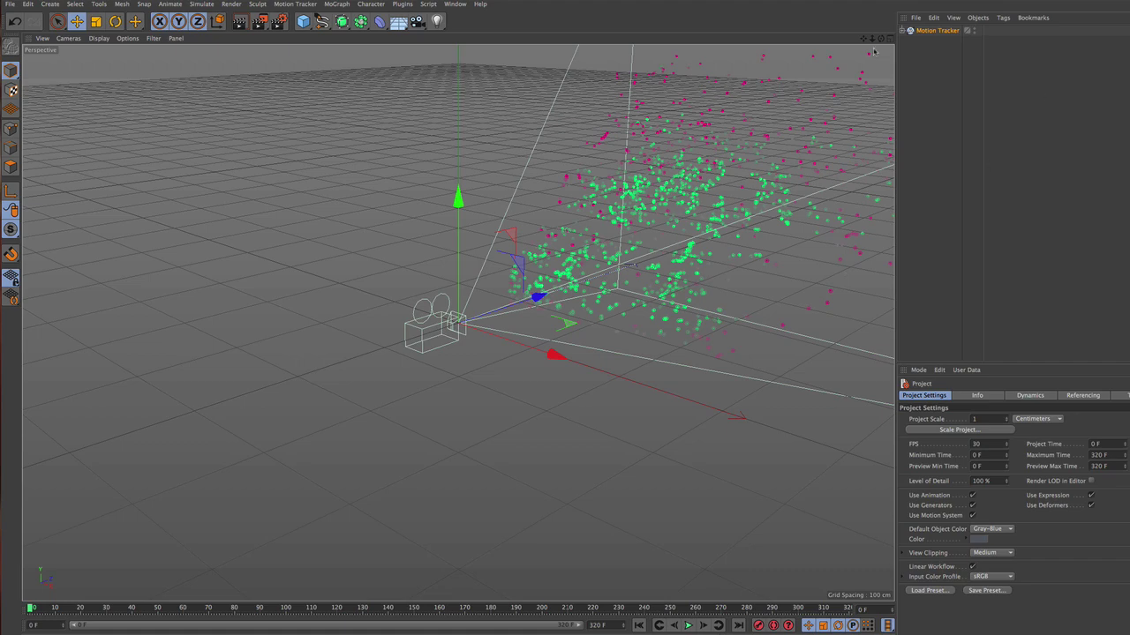
- Examine the solved camera and the tracked point cloud from several angles in the perspective view
{"action": "left_click_drag", "start_coordinate": [880, 39], "coordinate": [989, 33]}
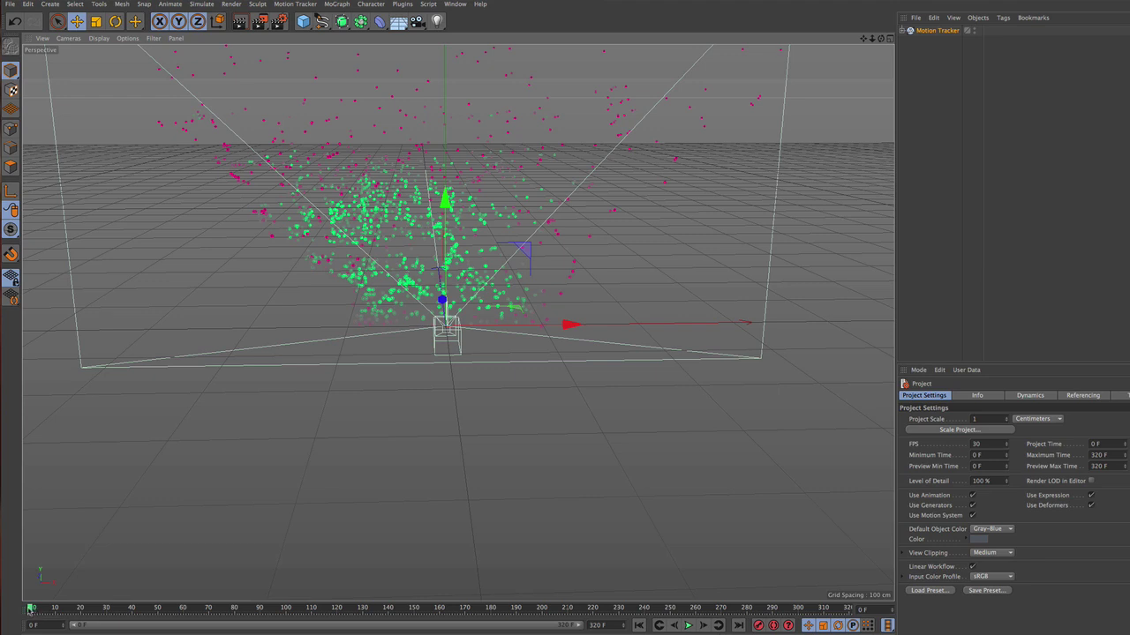
{"action": "mouse_move", "coordinate": [29, 611]}
{"action": "left_mouse_down"}
{"action": "mouse_move", "coordinate": [556, 619]}
{"action": "mouse_move", "coordinate": [29, 618]}
{"action": "left_mouse_up"}
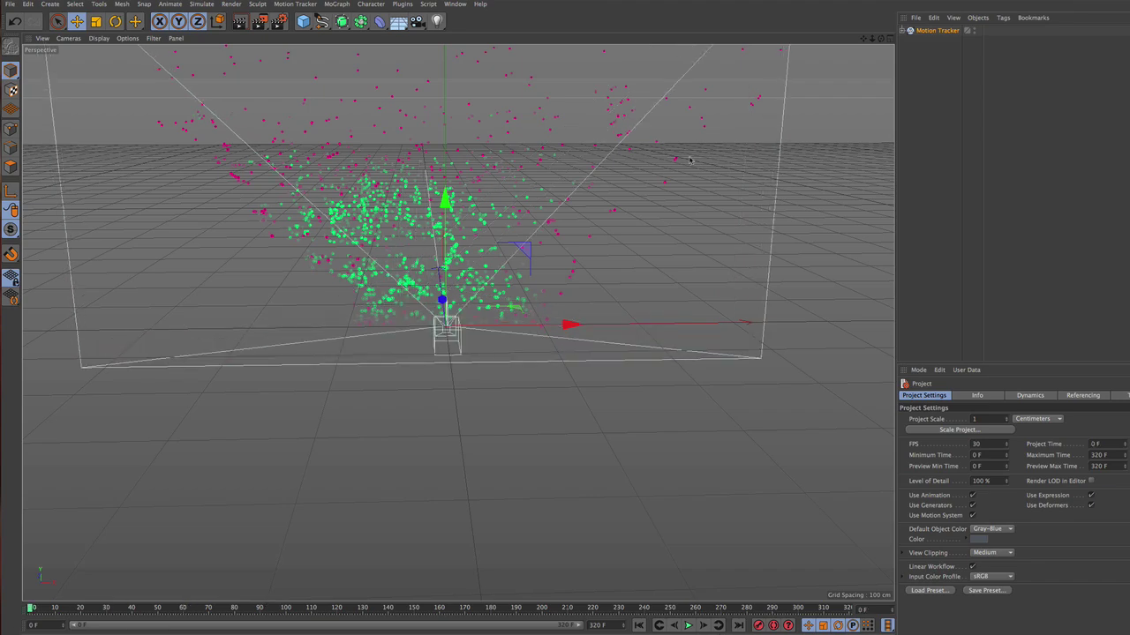
{"action": "left_click_drag", "start_coordinate": [880, 38], "coordinate": [706, 64]}
{"action": "left_click_drag", "start_coordinate": [872, 39], "coordinate": [576, 75]}
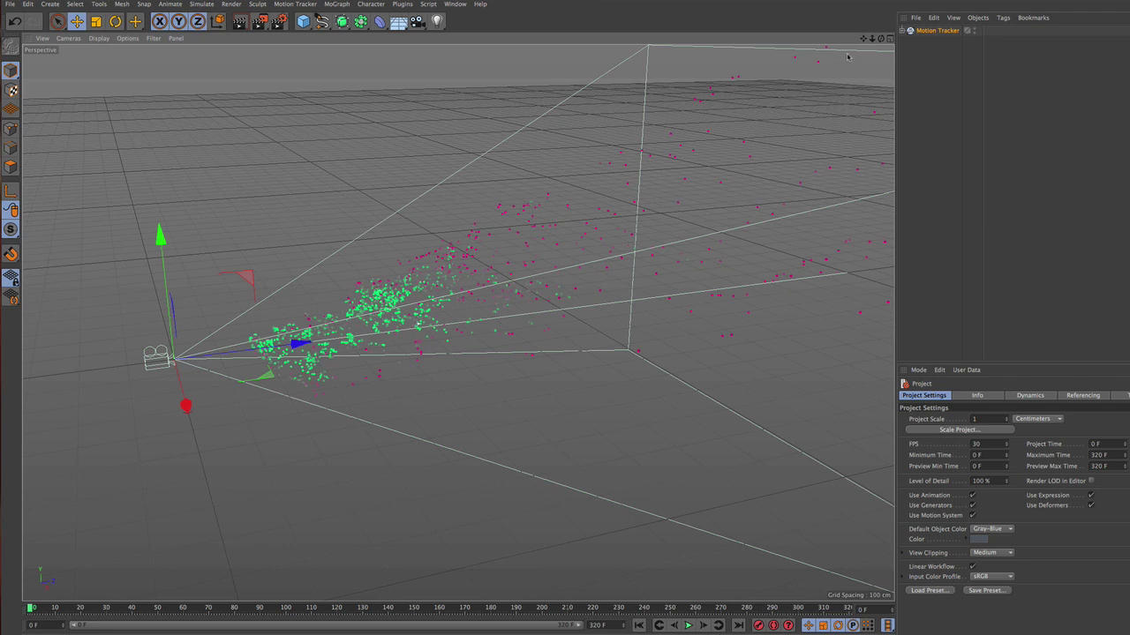
- Reveal the Motion Tracker's children, look through the Solved Camera and scrub the footage to frame 143
{"action": "left_click", "coordinate": [904, 31]}
{"action": "left_click", "coordinate": [979, 41]}
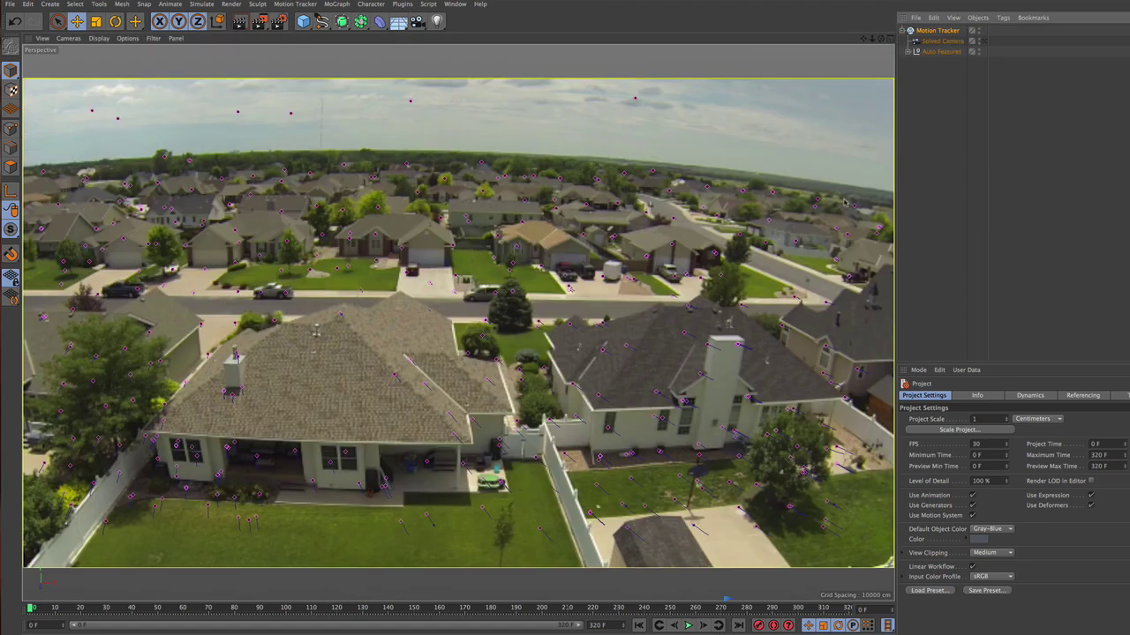
{"action": "left_click", "coordinate": [34, 609]}
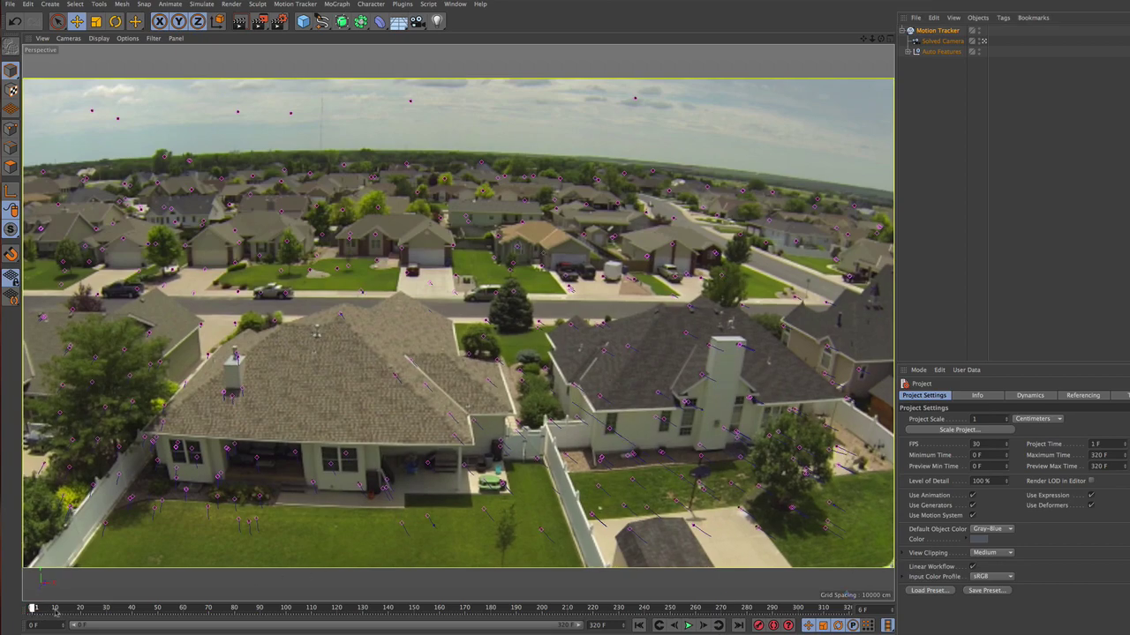
{"action": "left_click_drag", "start_coordinate": [34, 609], "coordinate": [397, 621]}
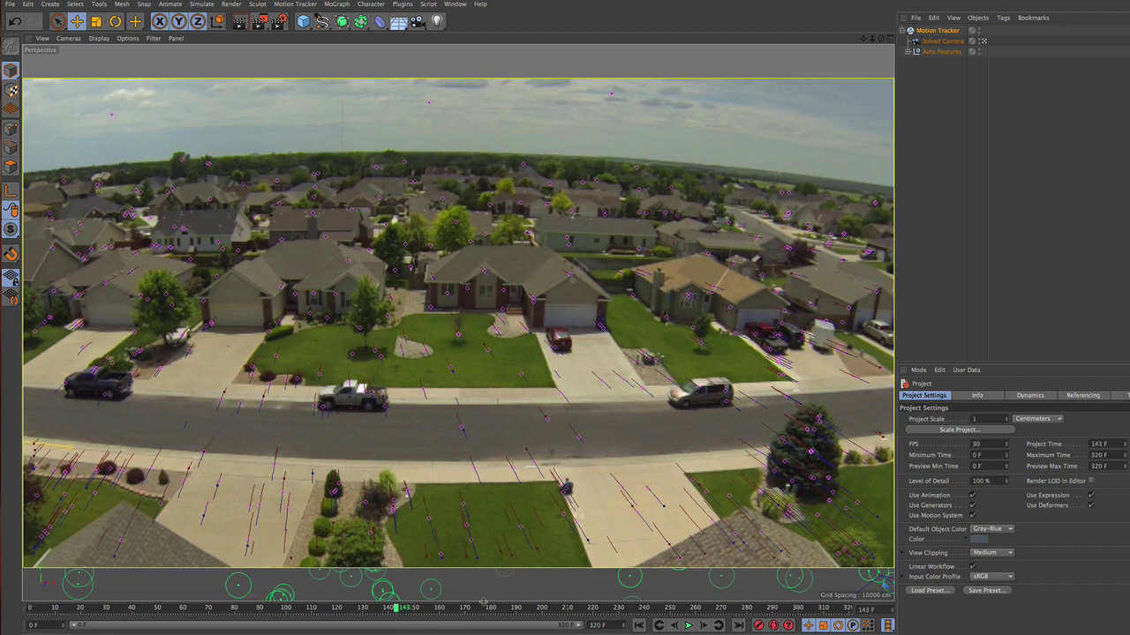
- Rotate the Motion Tracker object in the Right view until the sloping point cloud lies roughly level
{"action": "left_click", "coordinate": [887, 39]}
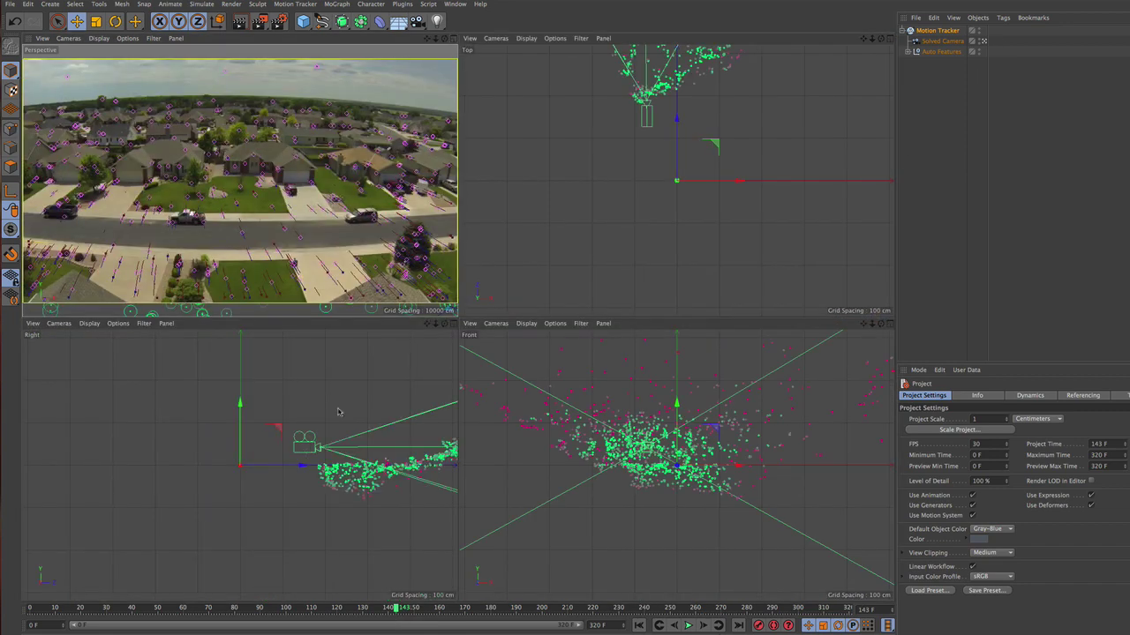
{"action": "left_click_drag", "start_coordinate": [428, 331], "coordinate": [300, 337]}
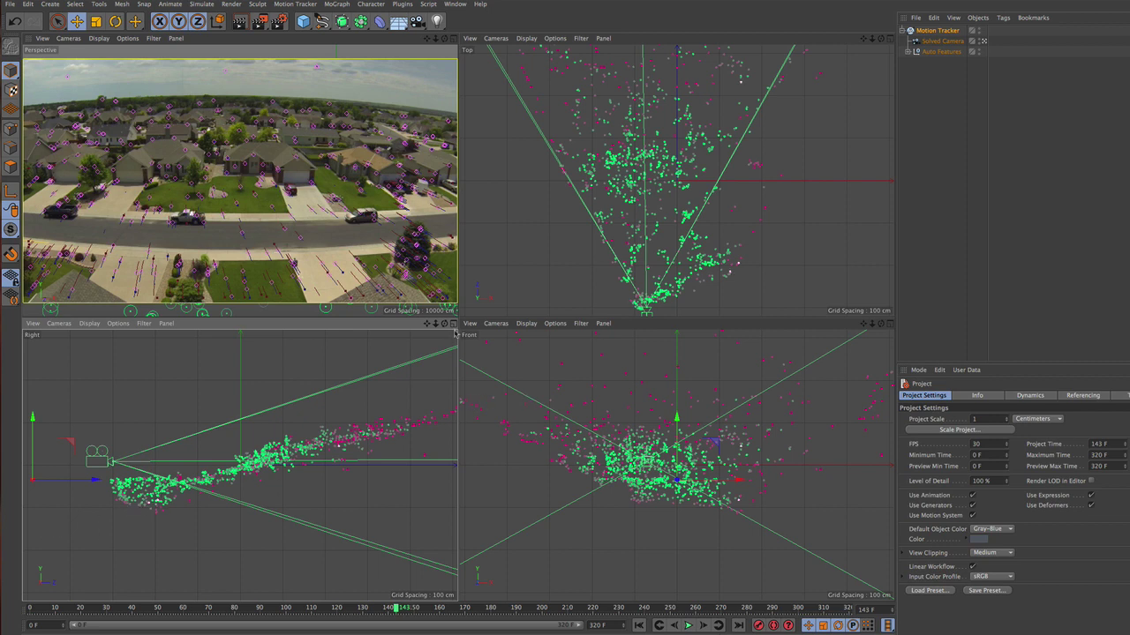
{"action": "left_click_drag", "start_coordinate": [435, 323], "coordinate": [476, 324]}
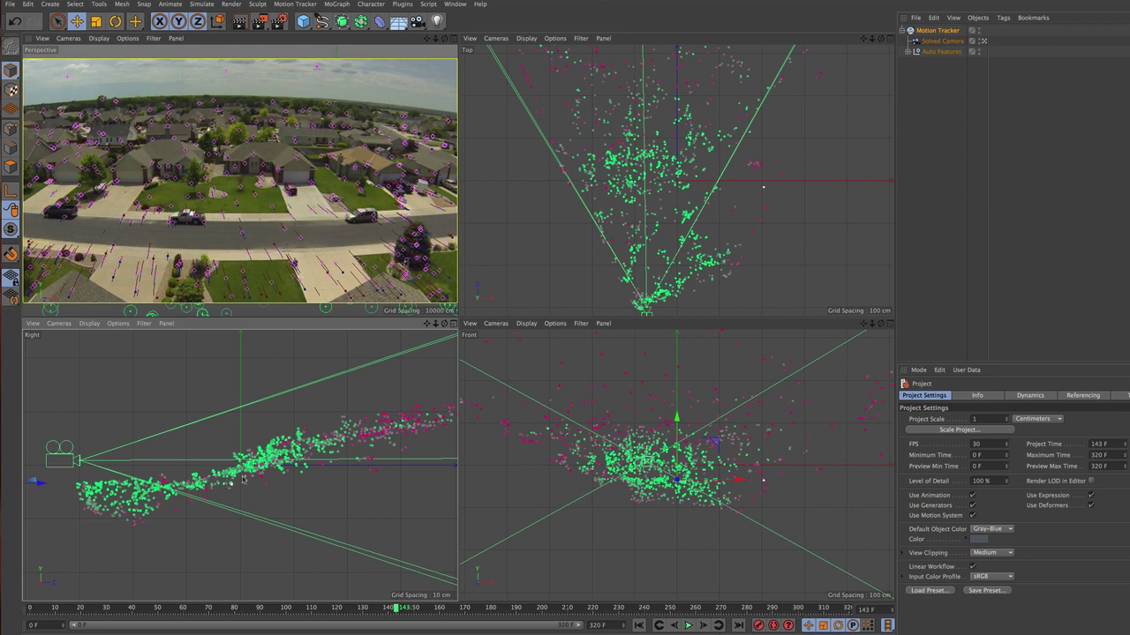
{"action": "left_click", "coordinate": [928, 33]}
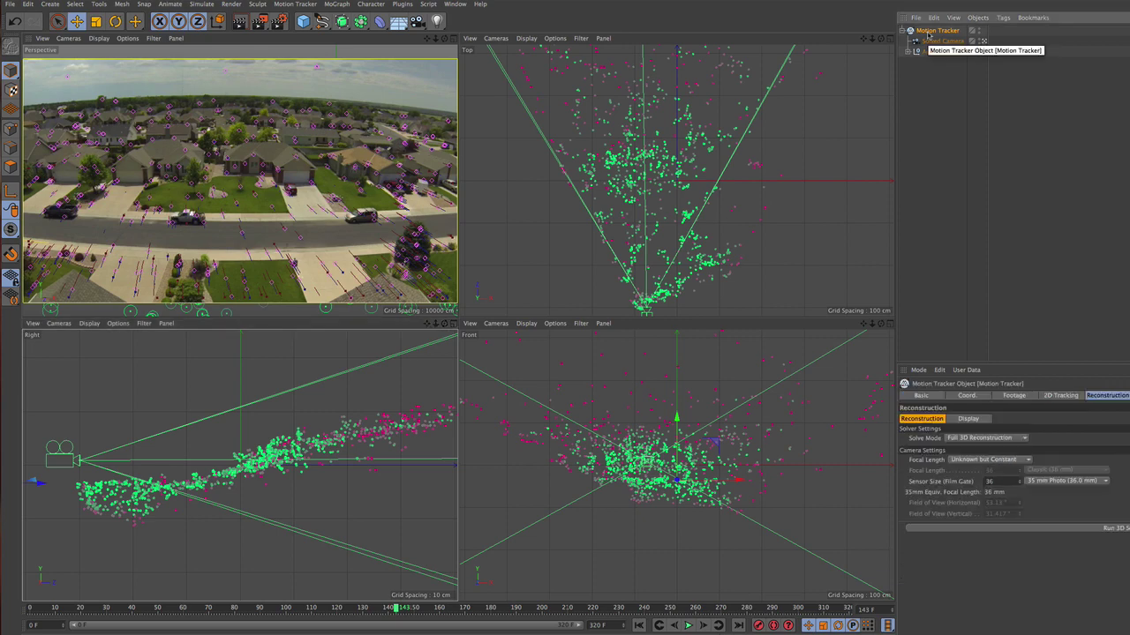
{"action": "left_click", "coordinate": [114, 21]}
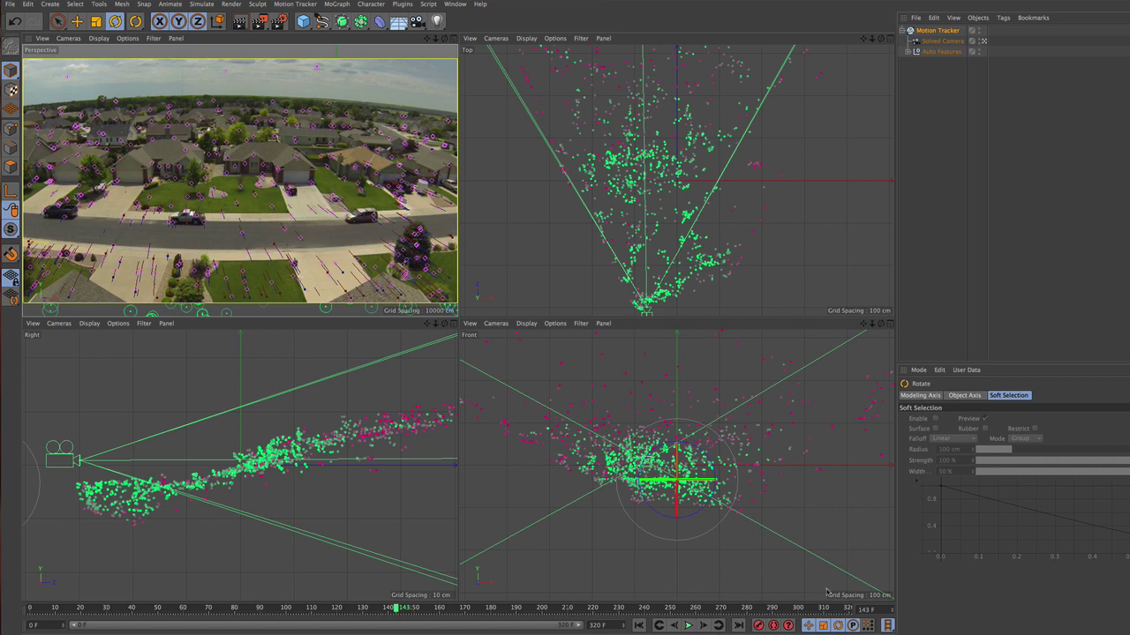
{"action": "key", "text": "super+z"}
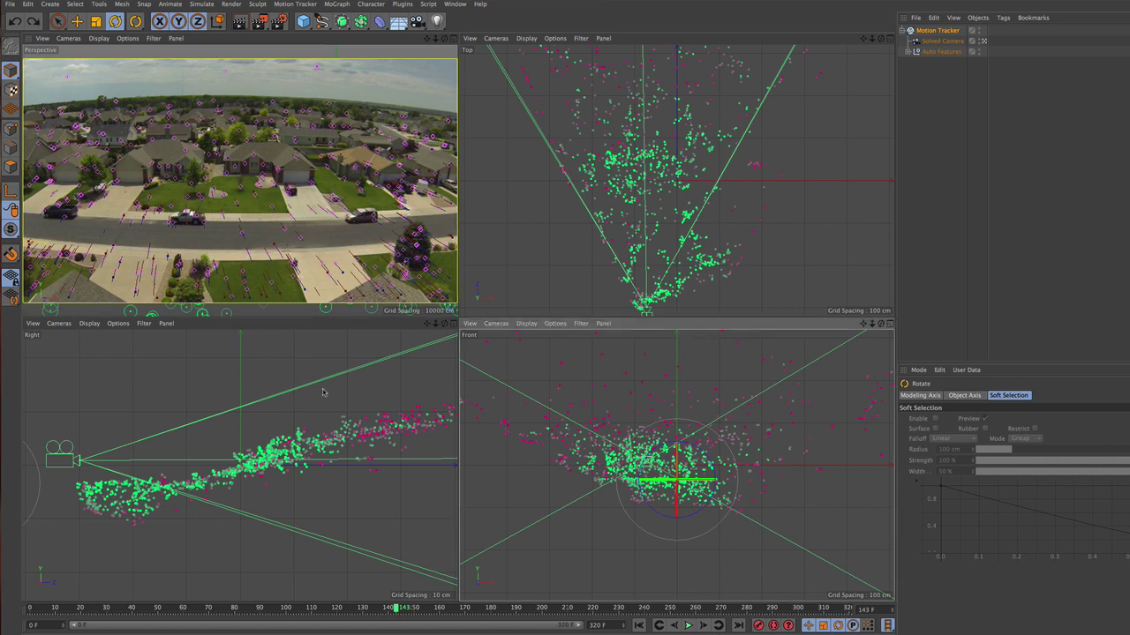
{"action": "left_click_drag", "start_coordinate": [429, 324], "coordinate": [87, 399]}
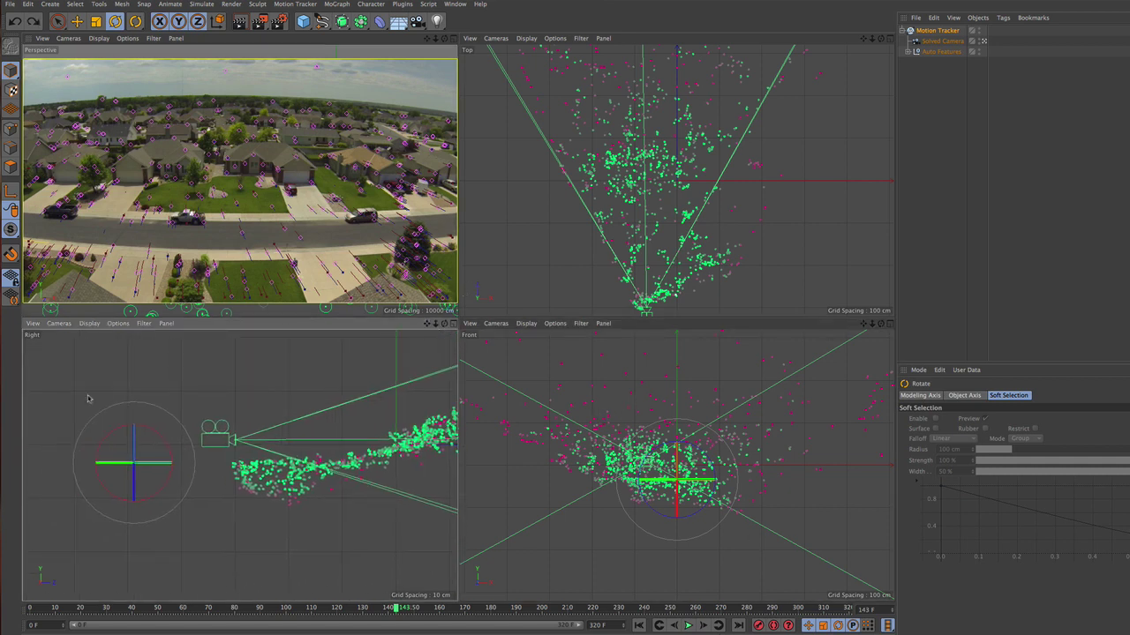
{"action": "left_click_drag", "start_coordinate": [152, 434], "coordinate": [159, 436]}
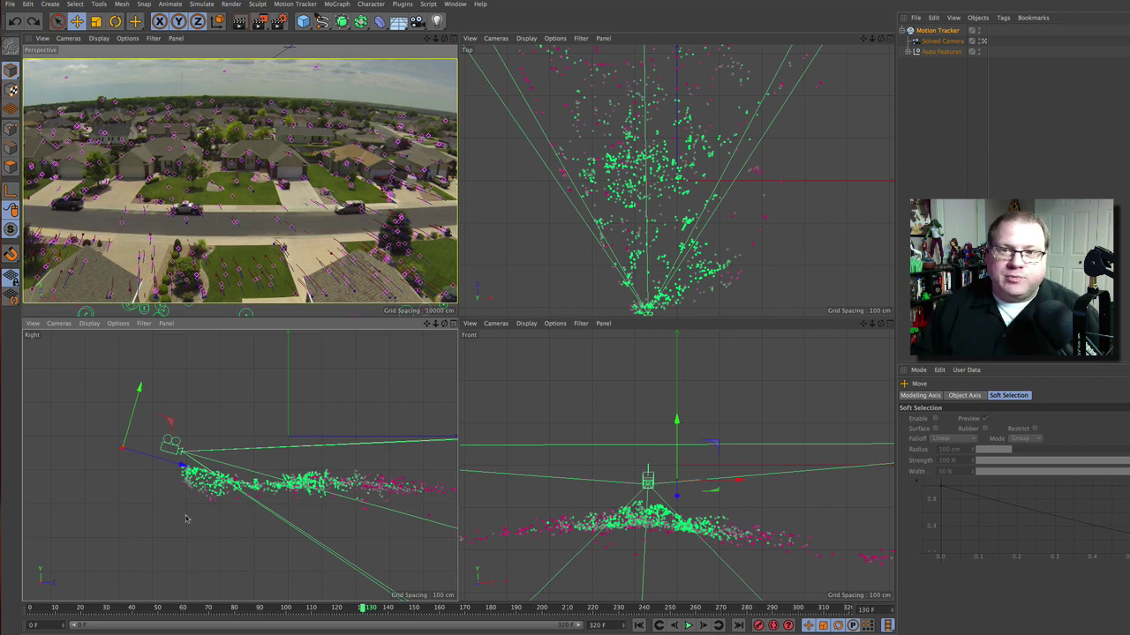
- Scrub the footage through the full-size solved camera view and stop at frame 161
{"action": "left_click", "coordinate": [454, 39]}
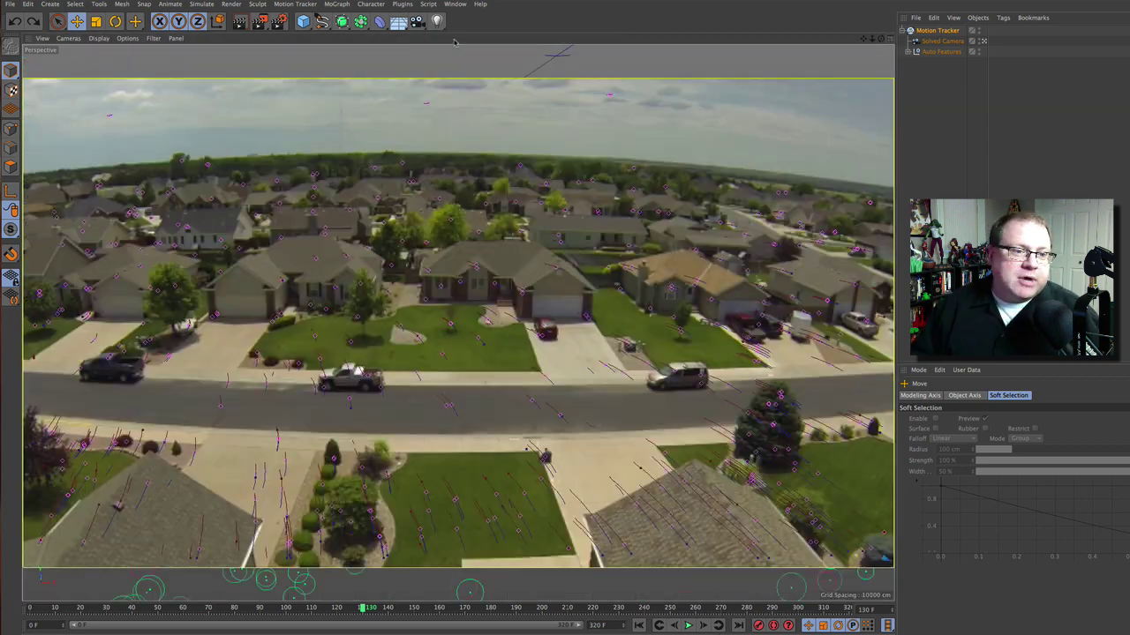
{"action": "left_click_drag", "start_coordinate": [372, 605], "coordinate": [397, 598]}
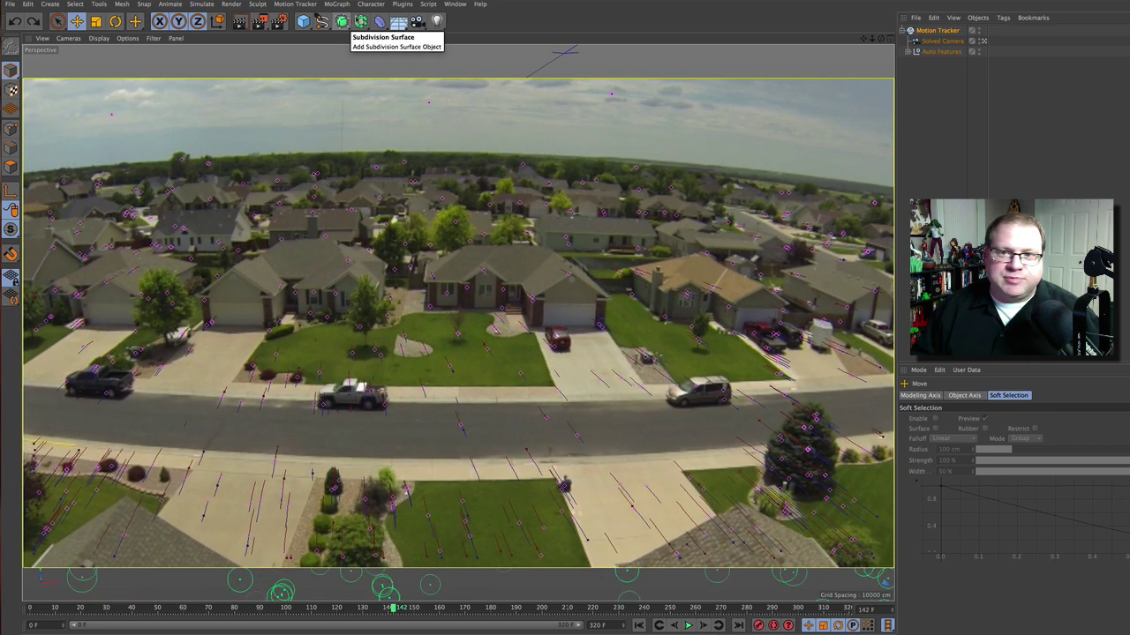
{"action": "middle_click", "coordinate": [438, 506]}
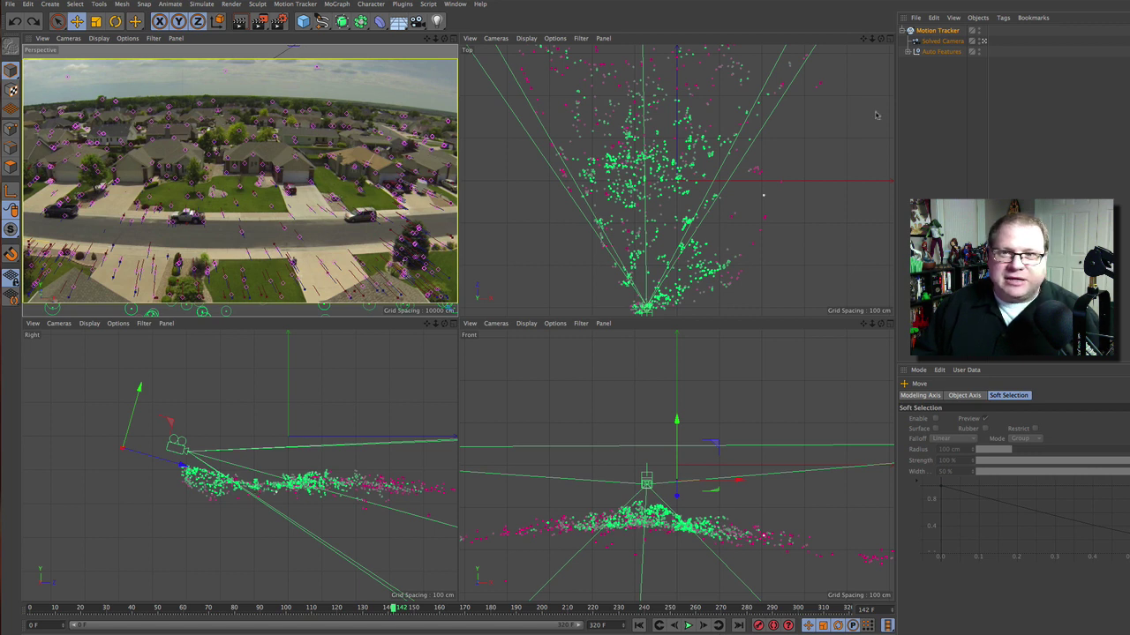
{"action": "left_click", "coordinate": [452, 39]}
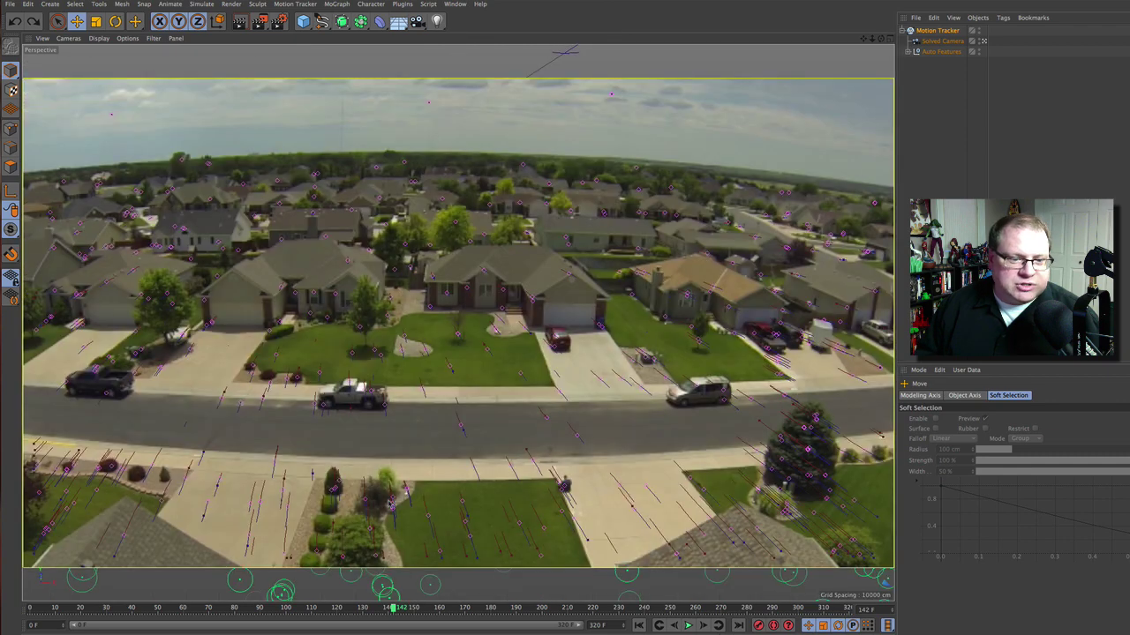
{"action": "left_click_drag", "start_coordinate": [394, 609], "coordinate": [444, 611]}
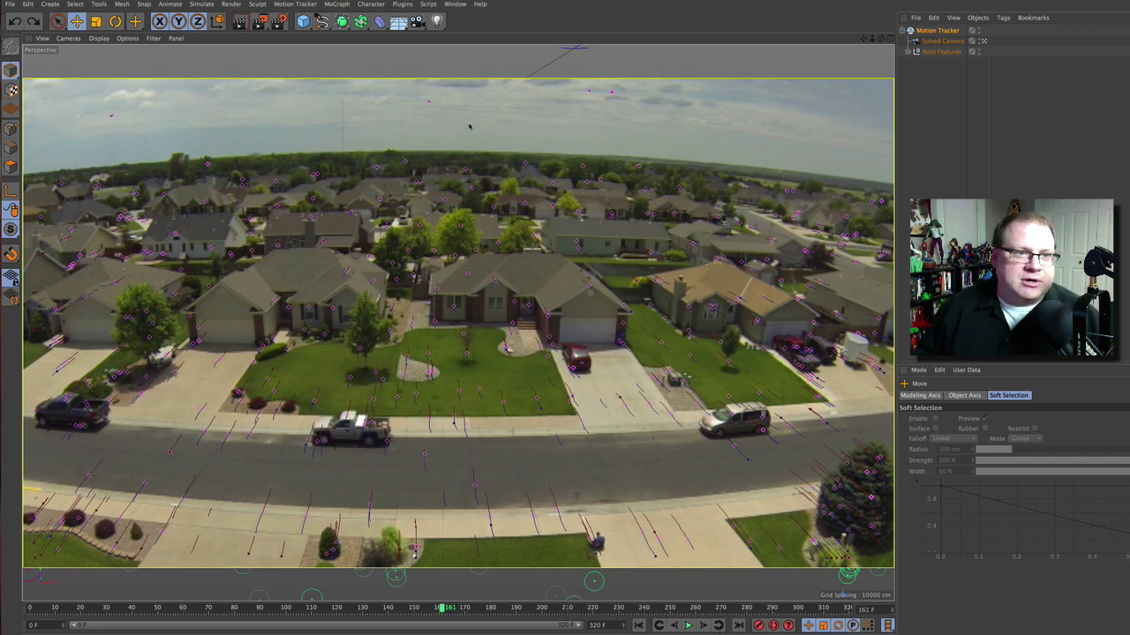
- Create a position constraint on the tracked feature in the middle of the street, near the white pickup
{"action": "left_click", "coordinate": [291, 4]}
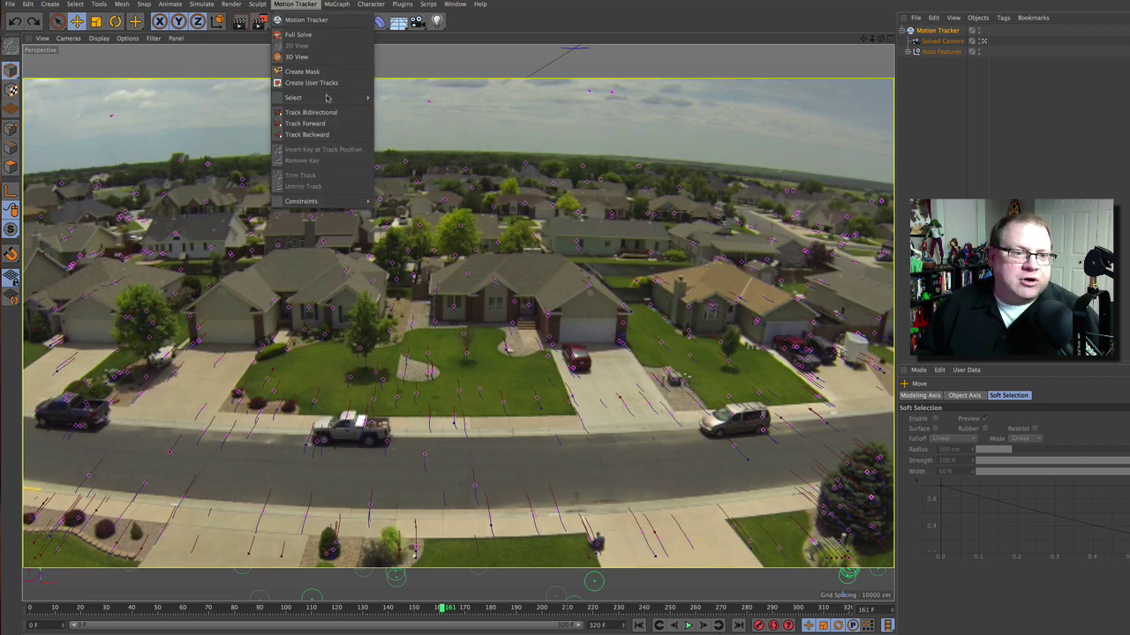
{"action": "mouse_move", "coordinate": [351, 203]}
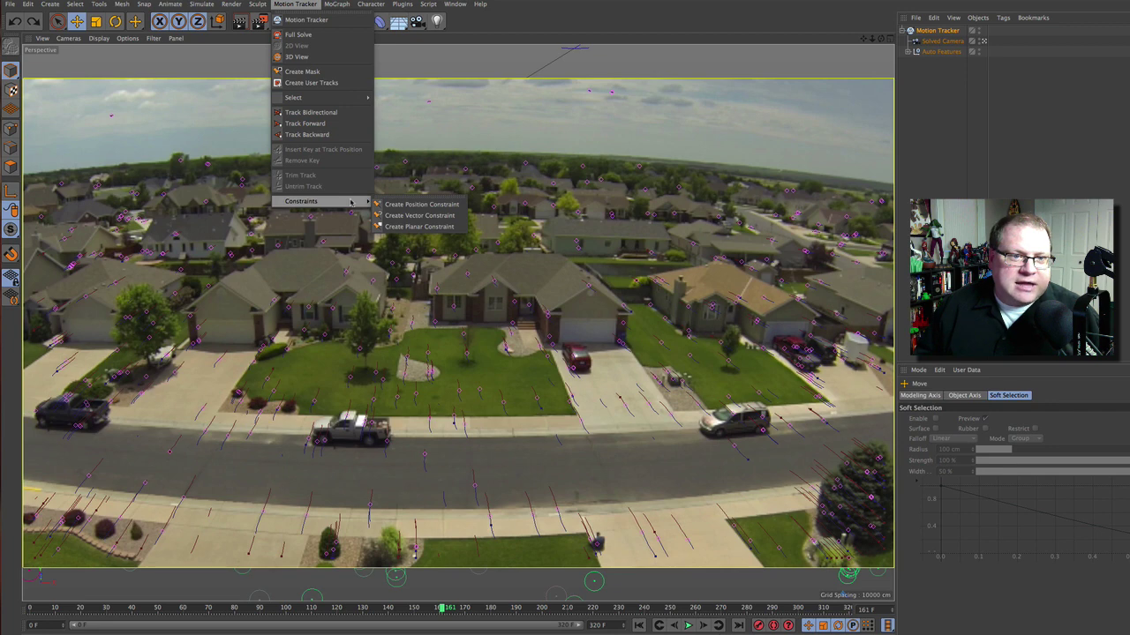
{"action": "left_click", "coordinate": [415, 205]}
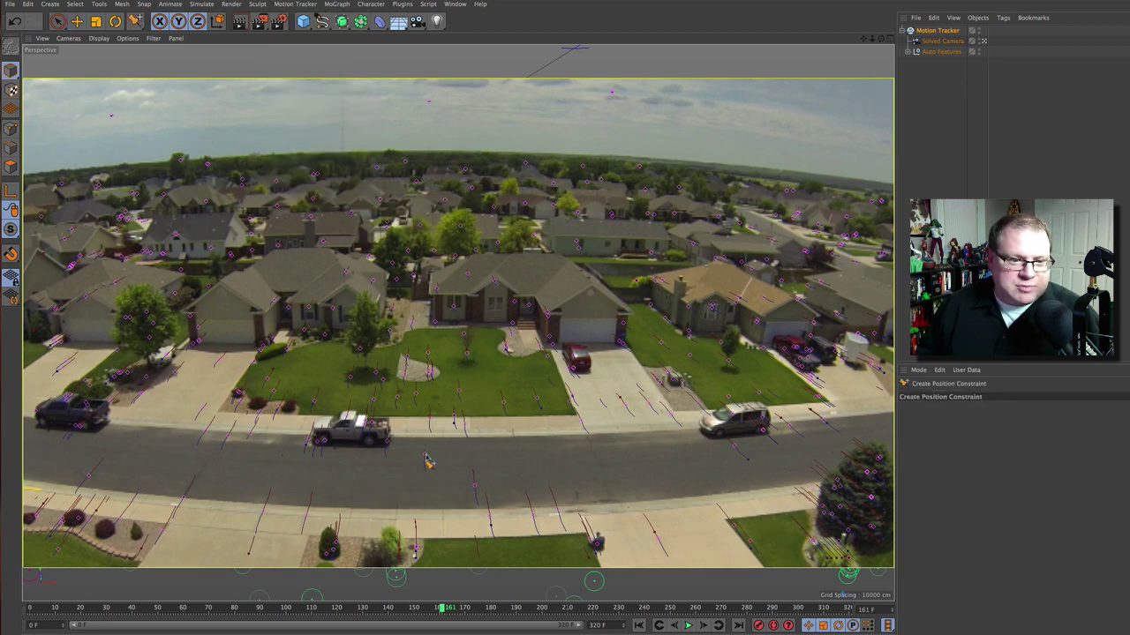
{"action": "left_click", "coordinate": [424, 456]}
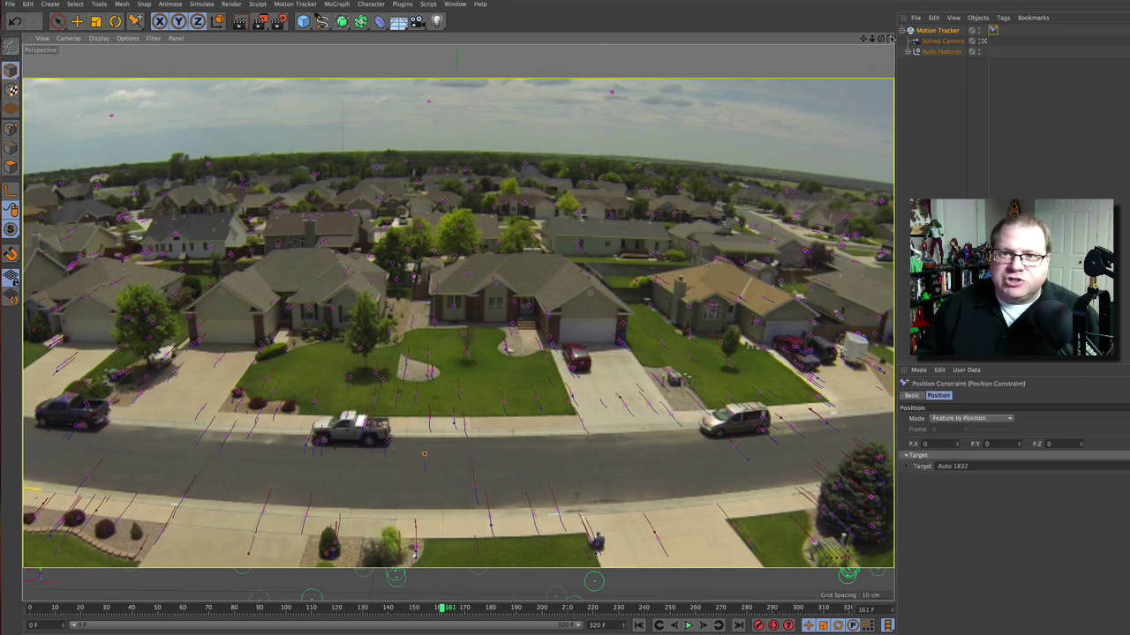
- Examine the constrained camera and point cloud in the four-view layout, and return to the camera view
{"action": "left_click", "coordinate": [888, 39]}
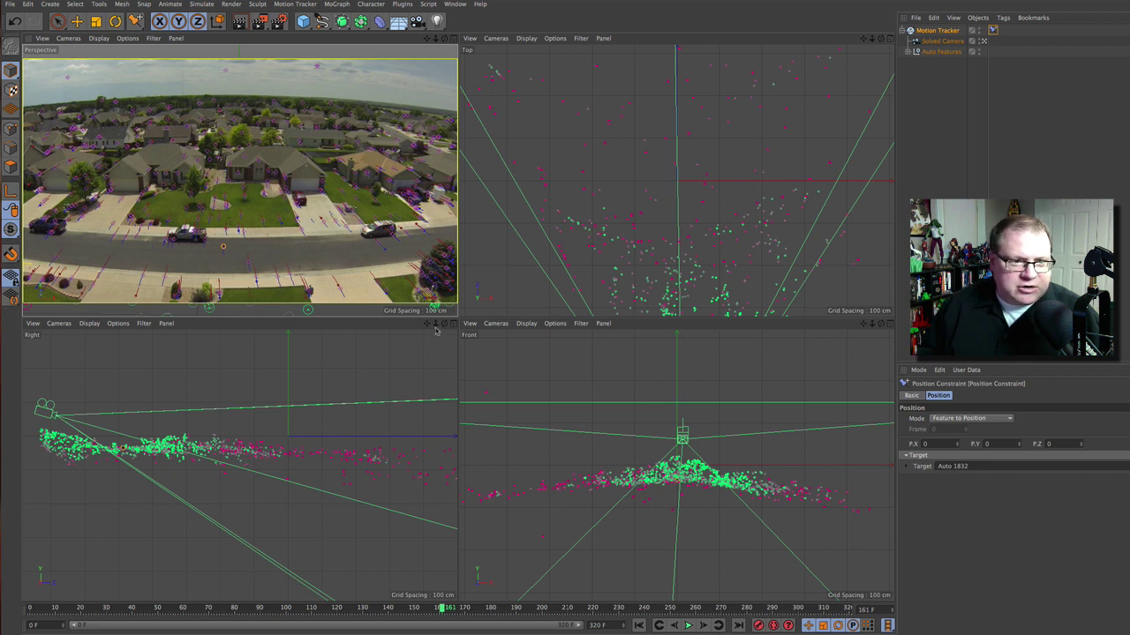
{"action": "left_click_drag", "start_coordinate": [427, 324], "coordinate": [512, 324]}
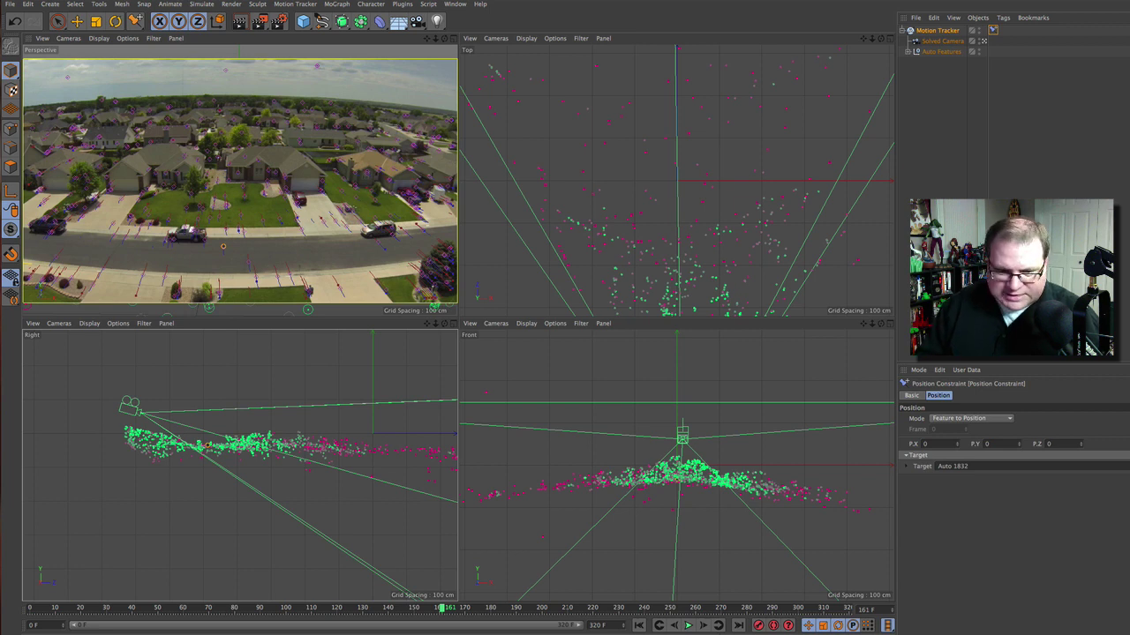
{"action": "key", "text": "super+y"}
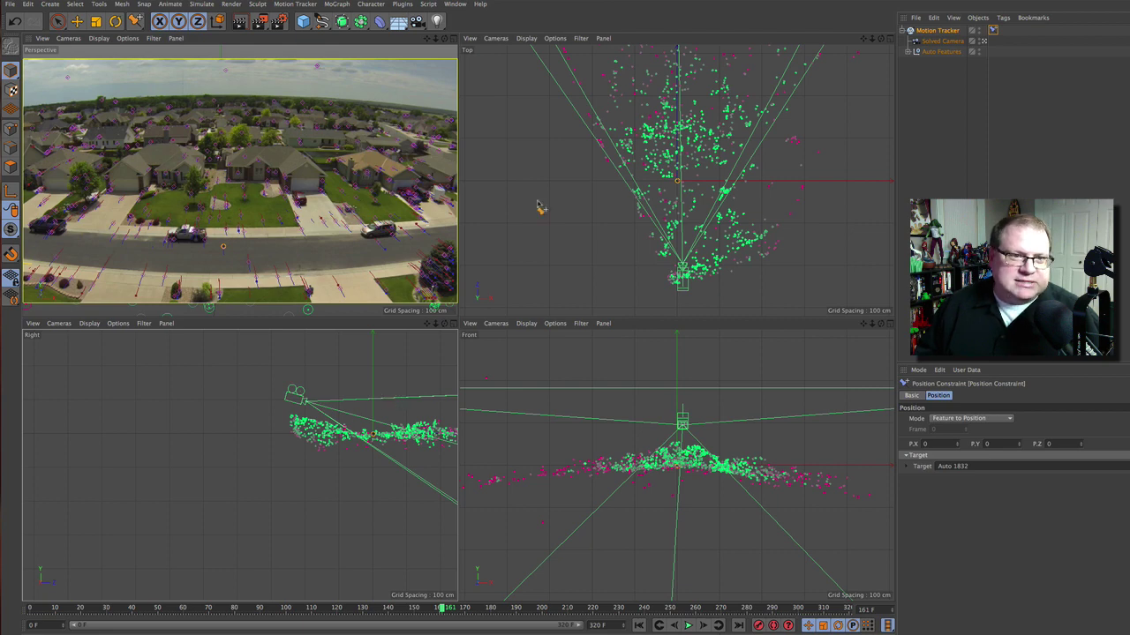
{"action": "left_click", "coordinate": [452, 39]}
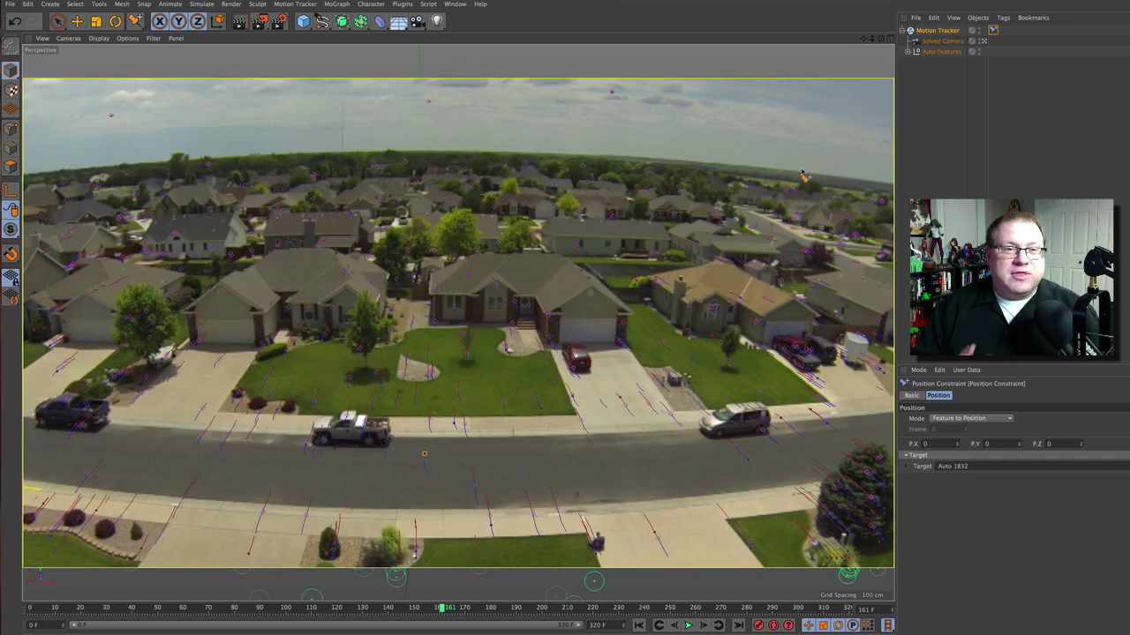
- Deselect everything, add a default cube at the origin to test the scene's scale, and delete it
{"action": "left_click", "coordinate": [941, 152]}
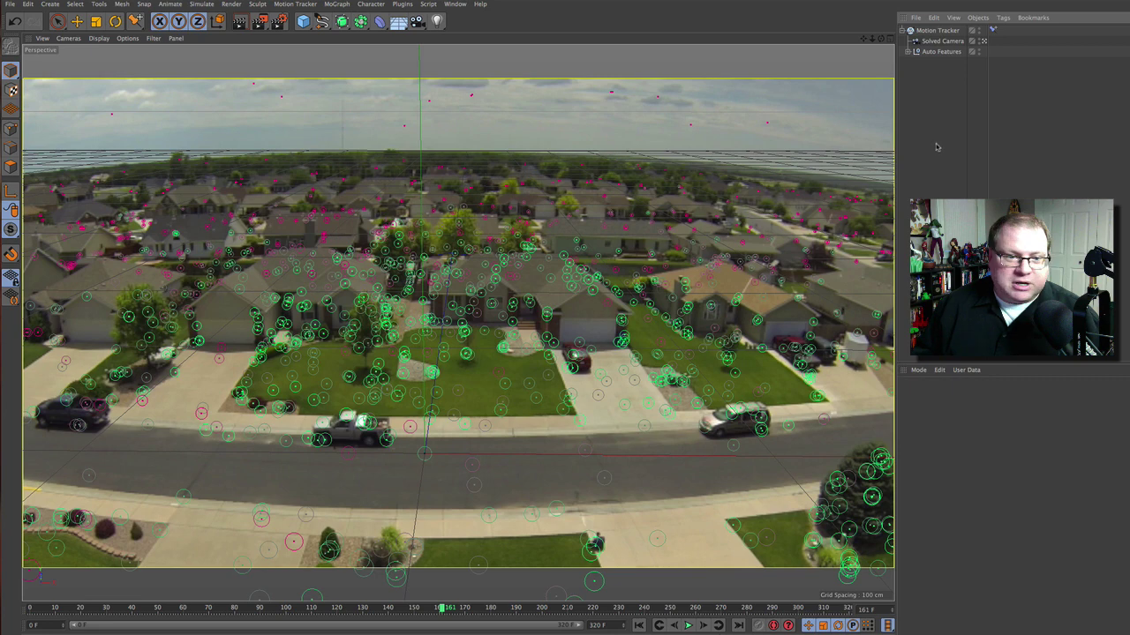
{"action": "left_click", "coordinate": [304, 22]}
{"action": "left_click", "coordinate": [403, 37]}
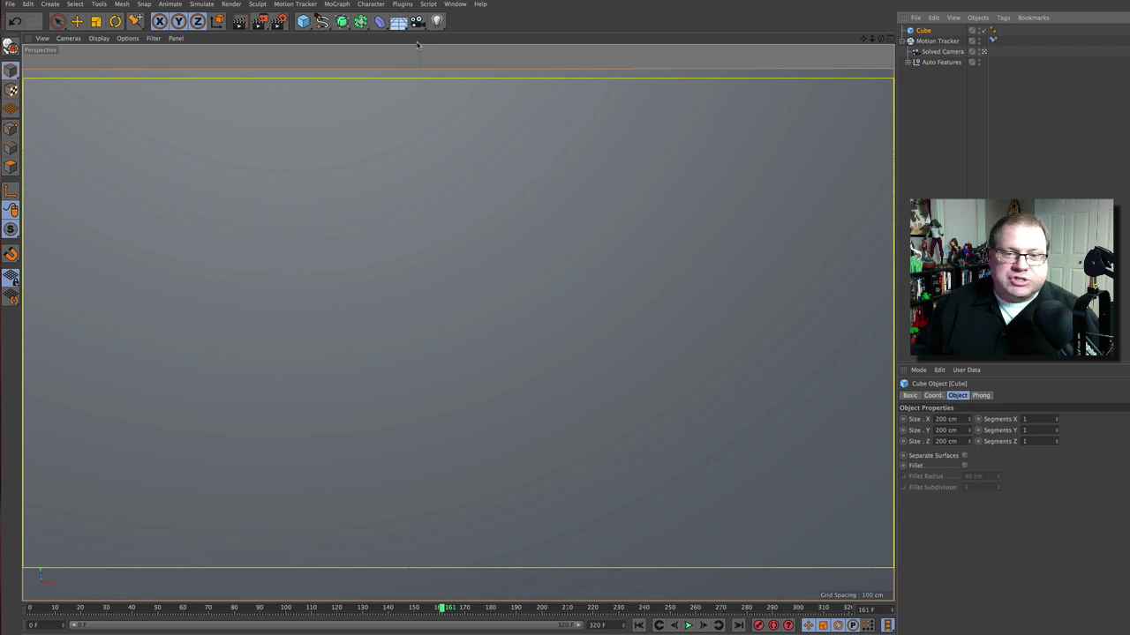
{"action": "key", "text": "Delete"}
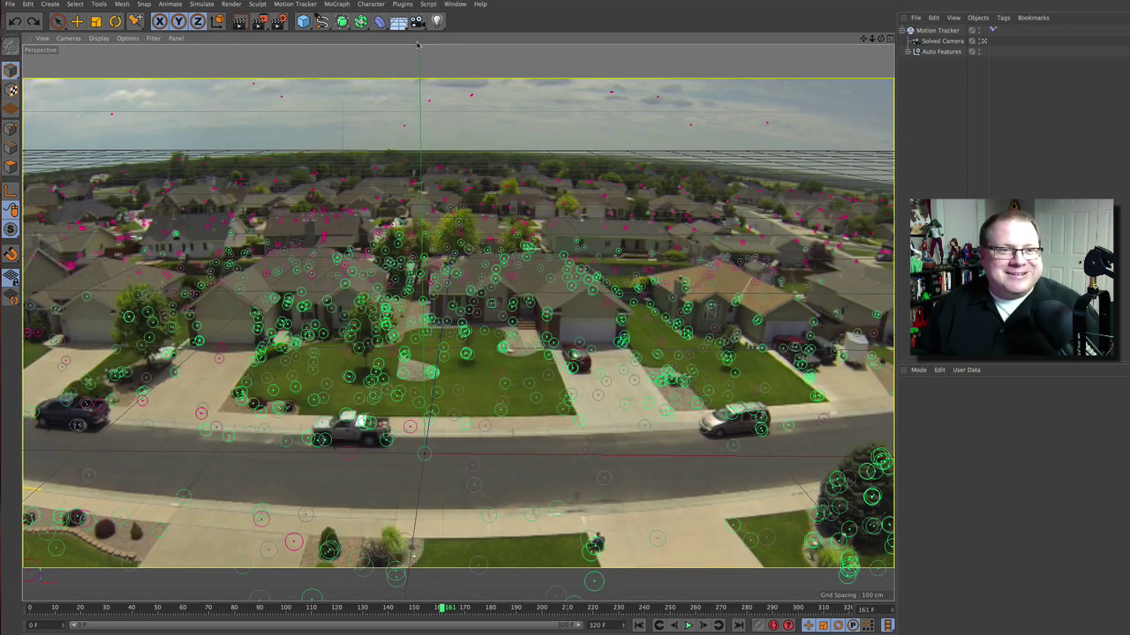
- Create a vector constraint on the Motion Tracker along the white pickup, between the tracked features at its wheels, at frame 163
{"action": "left_click", "coordinate": [295, 3]}
{"action": "mouse_move", "coordinate": [331, 206]}
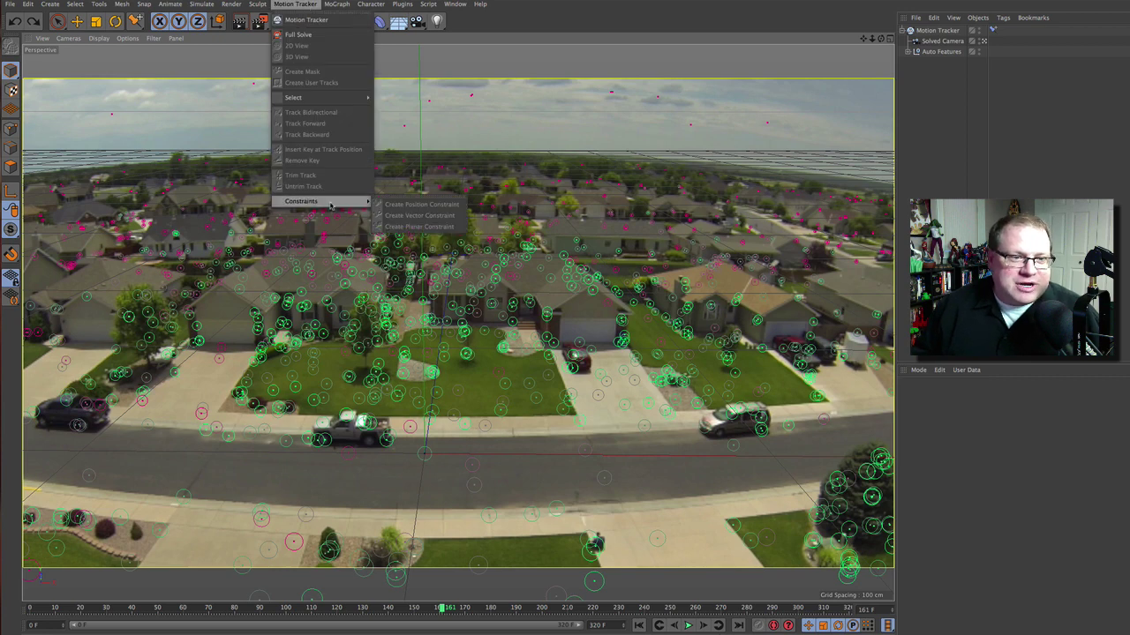
{"action": "left_click", "coordinate": [923, 125]}
{"action": "left_click", "coordinate": [923, 32]}
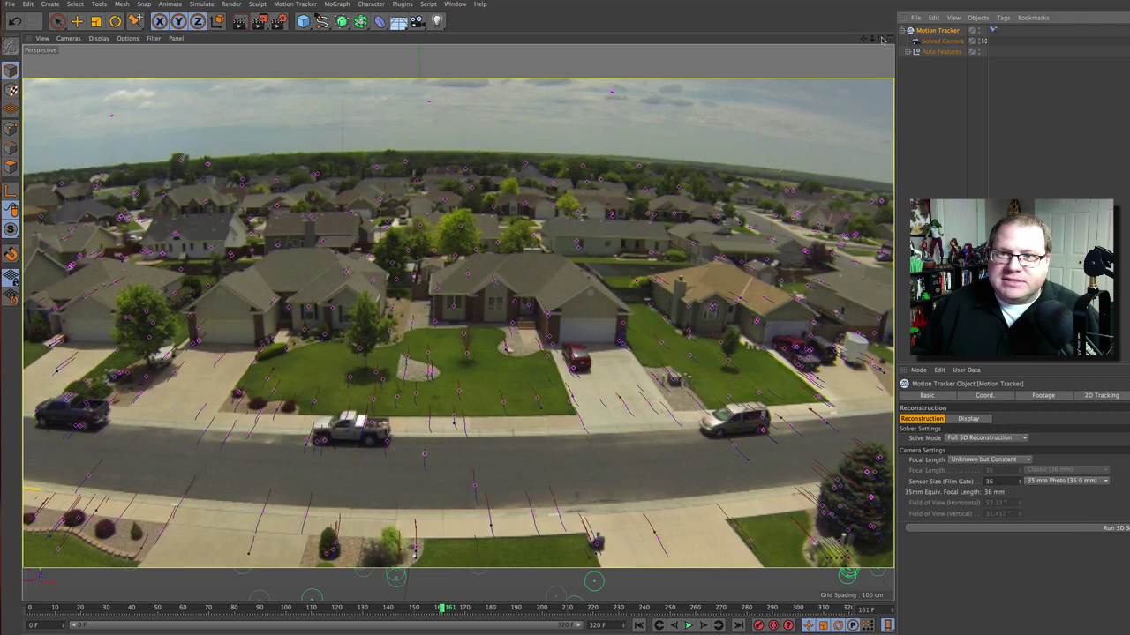
{"action": "left_click", "coordinate": [288, 5]}
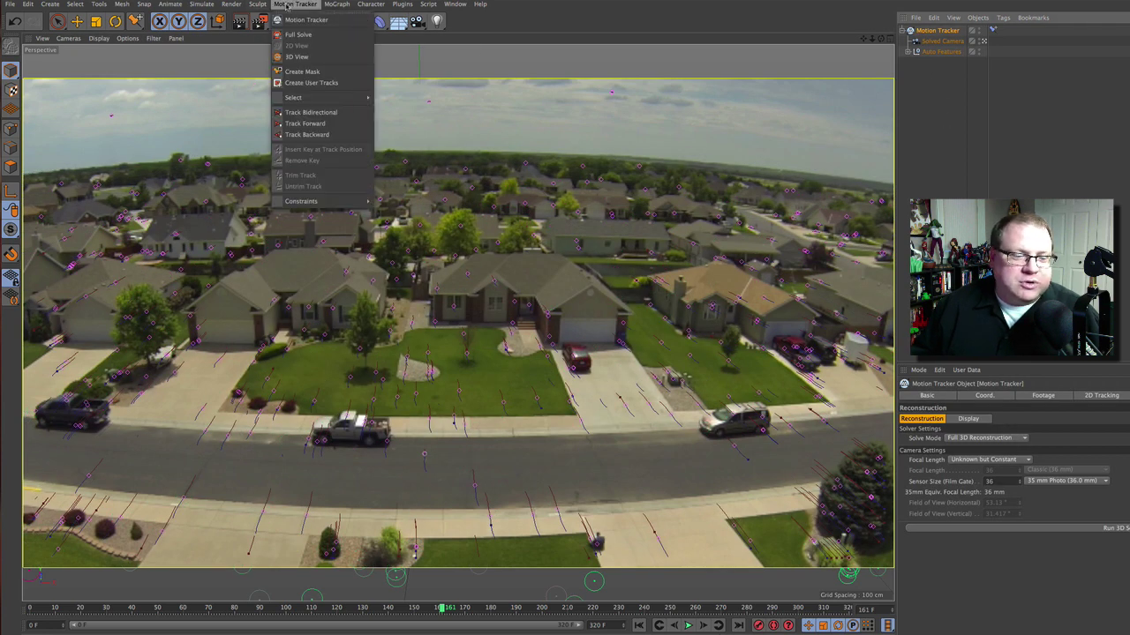
{"action": "mouse_move", "coordinate": [323, 206]}
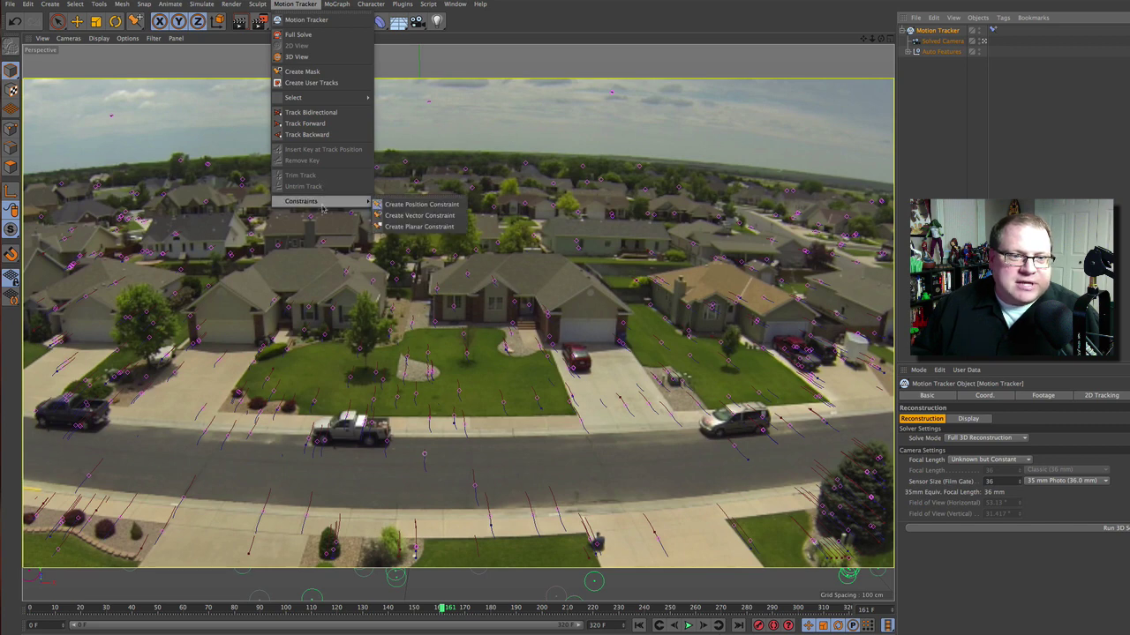
{"action": "left_click", "coordinate": [418, 216]}
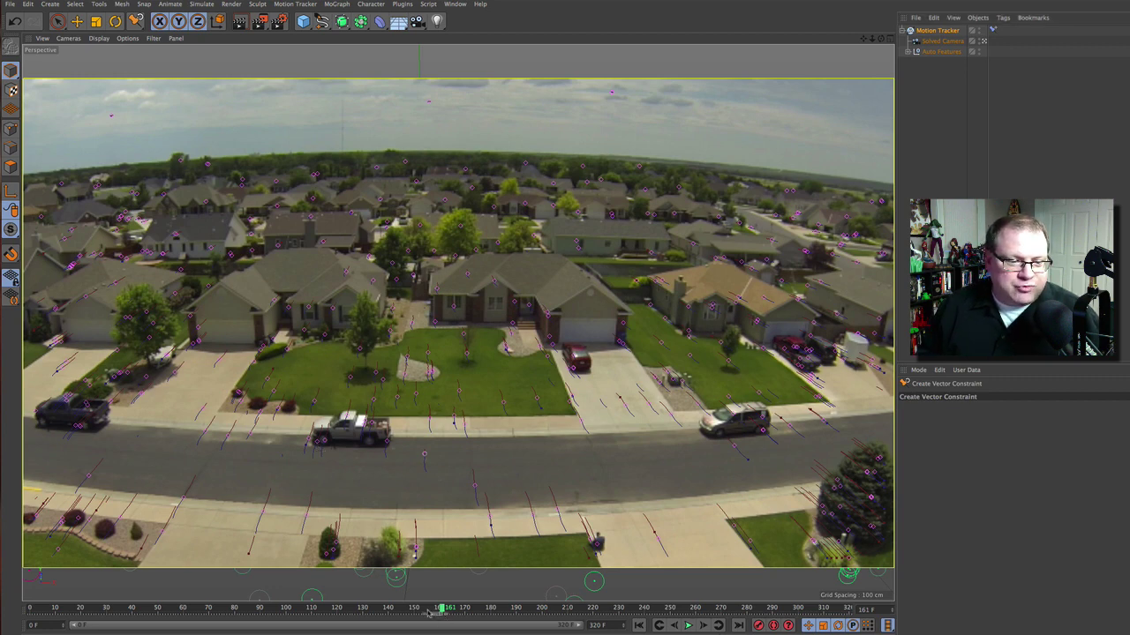
{"action": "left_click_drag", "start_coordinate": [442, 611], "coordinate": [446, 609]}
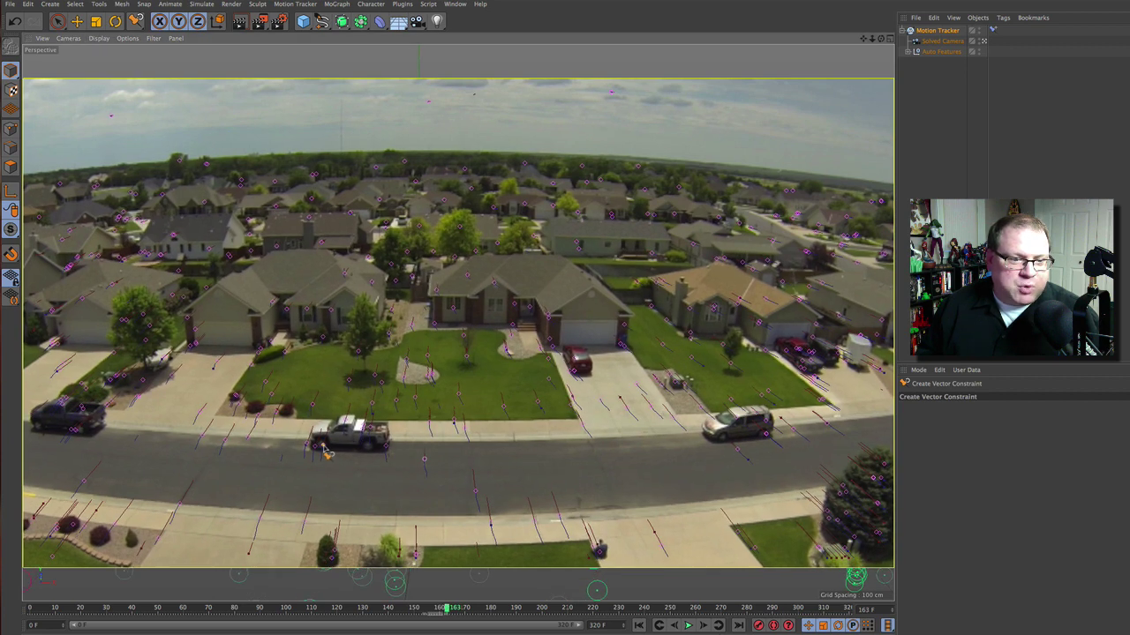
{"action": "left_click", "coordinate": [390, 452]}
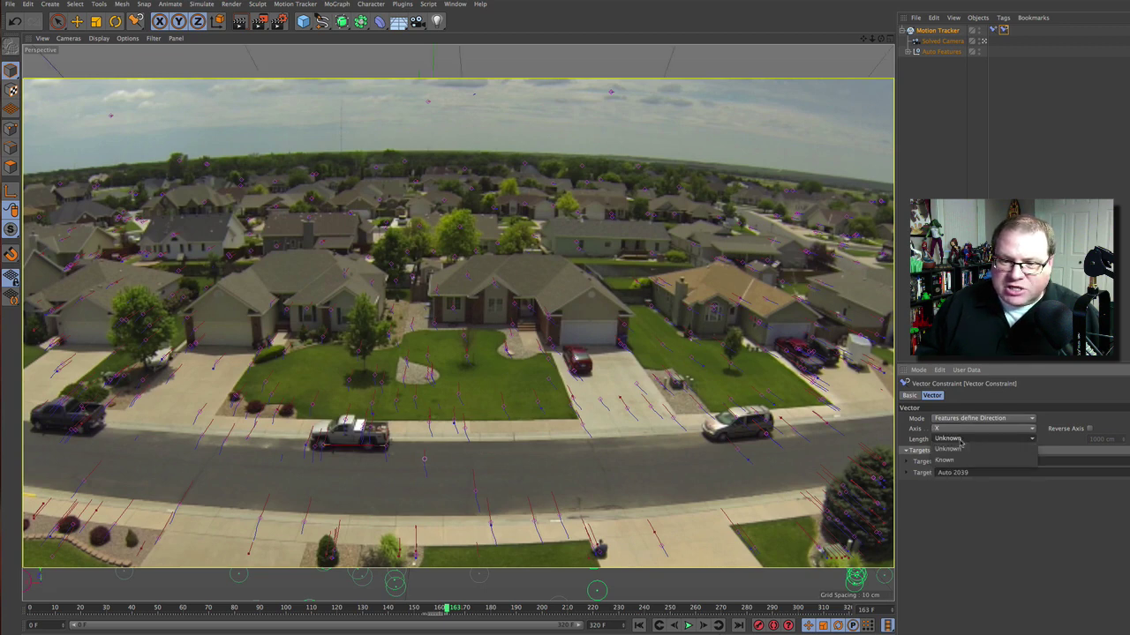
- Set the vector constraint's length to Known with a value of 305 cm
{"action": "left_click", "coordinate": [1102, 439]}
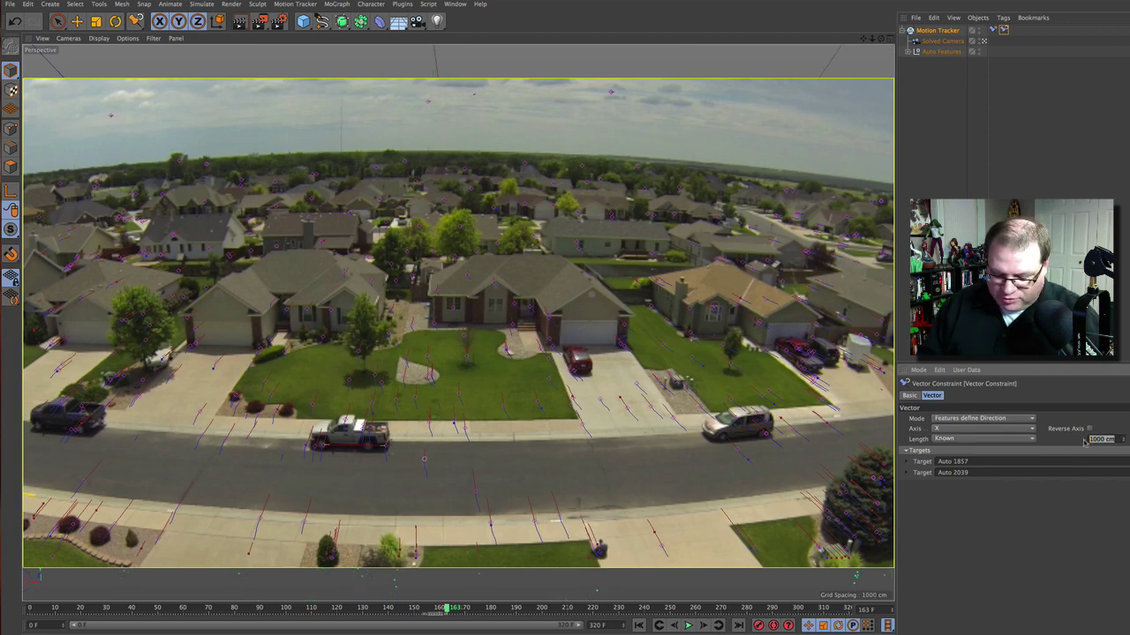
{"action": "type", "text": "305"}
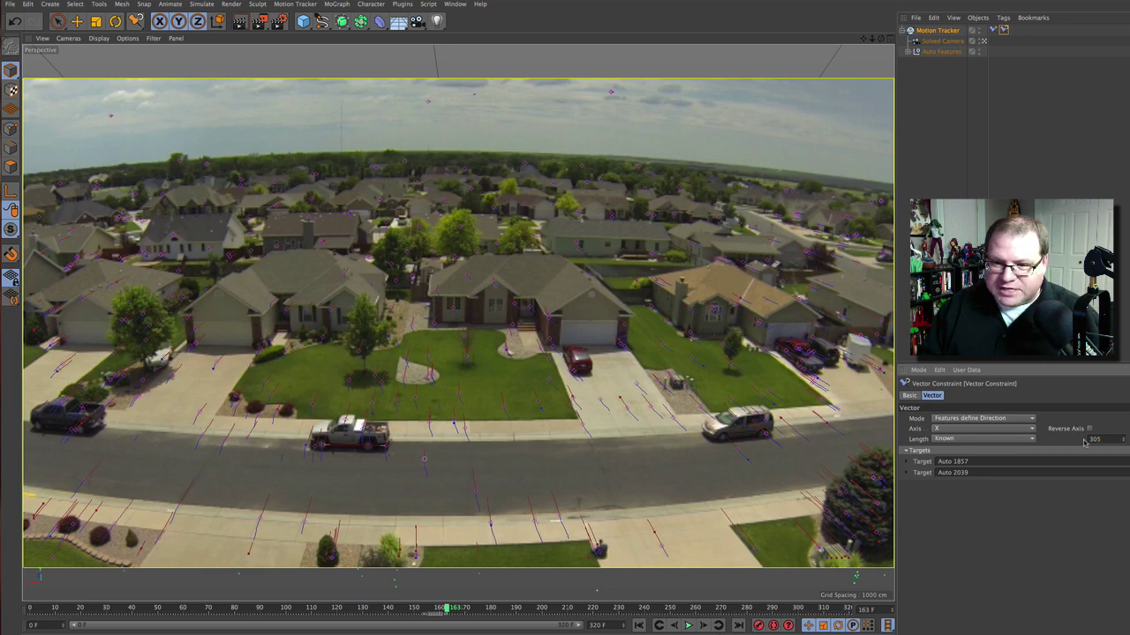
{"action": "key", "text": "Return"}
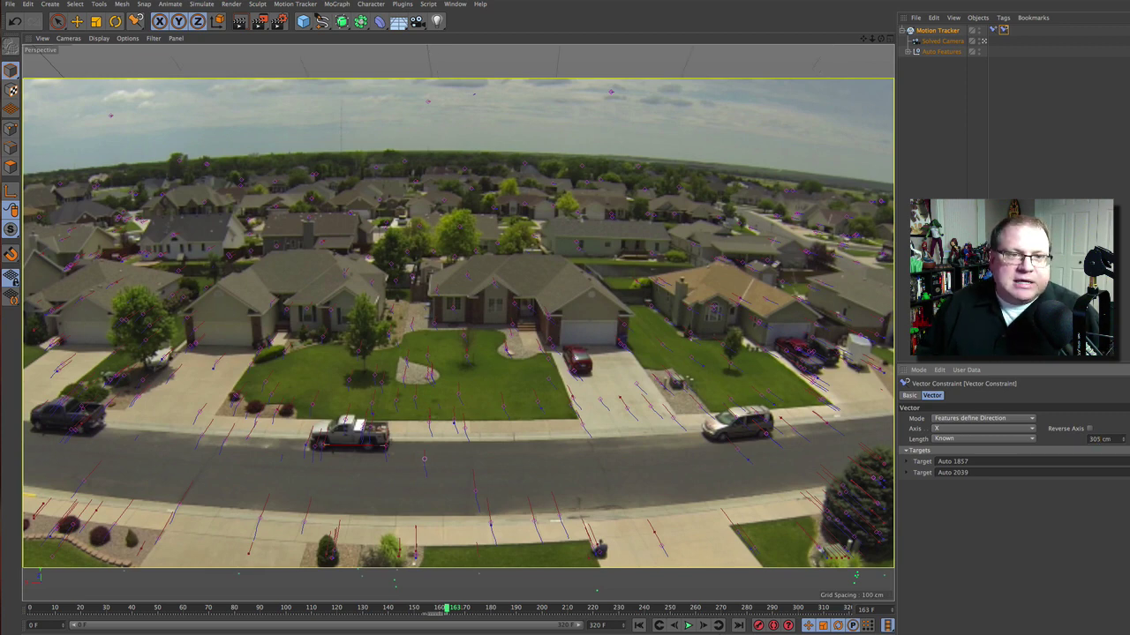
- Add a default cube beside the pickup to check the newly constrained scale, and undo it
{"action": "left_click", "coordinate": [937, 106]}
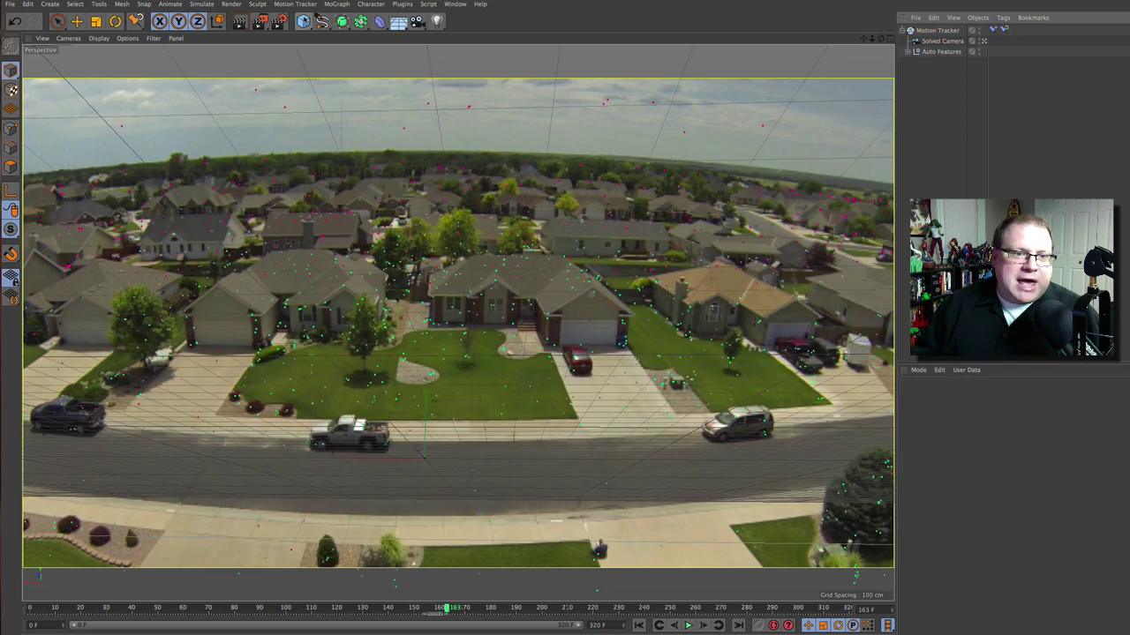
{"action": "left_click", "coordinate": [302, 22]}
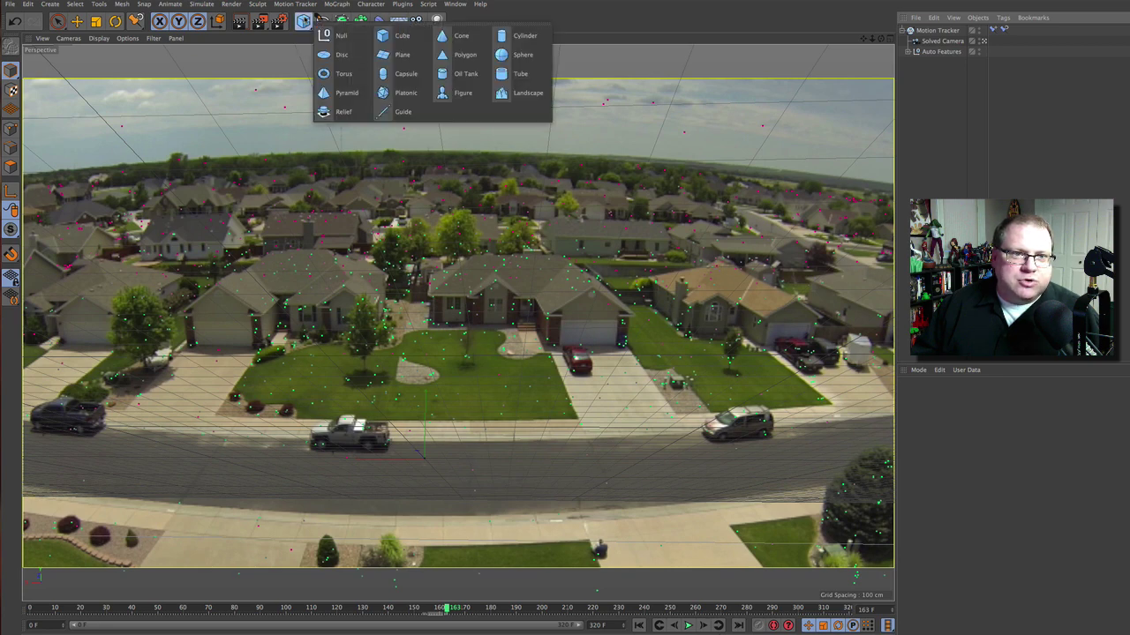
{"action": "left_click", "coordinate": [402, 36]}
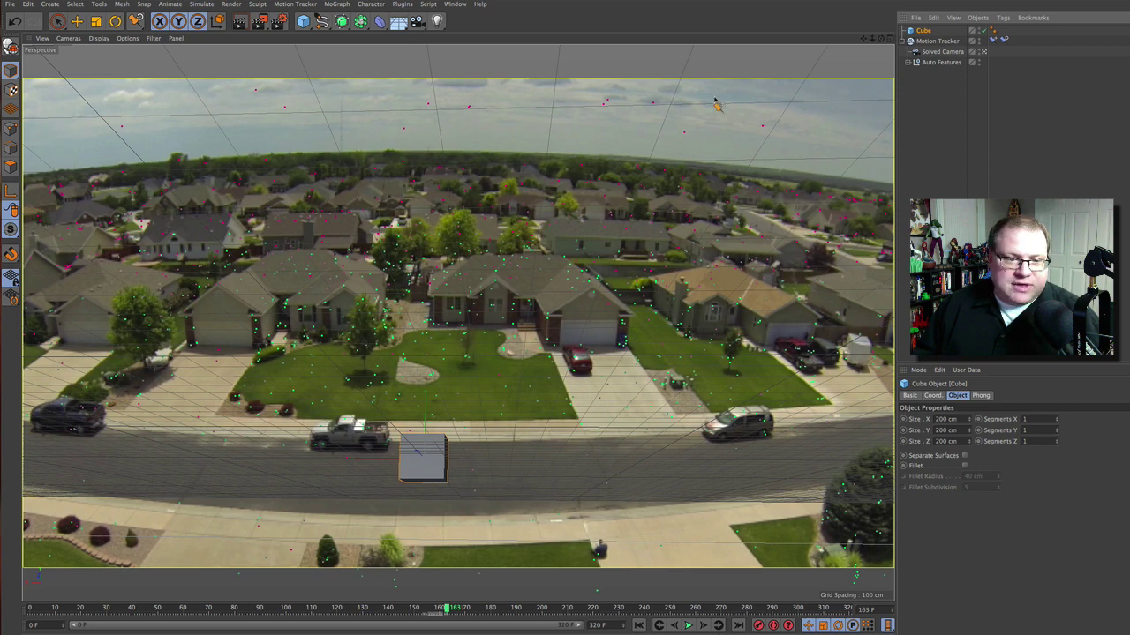
{"action": "key", "text": "ctrl+z"}
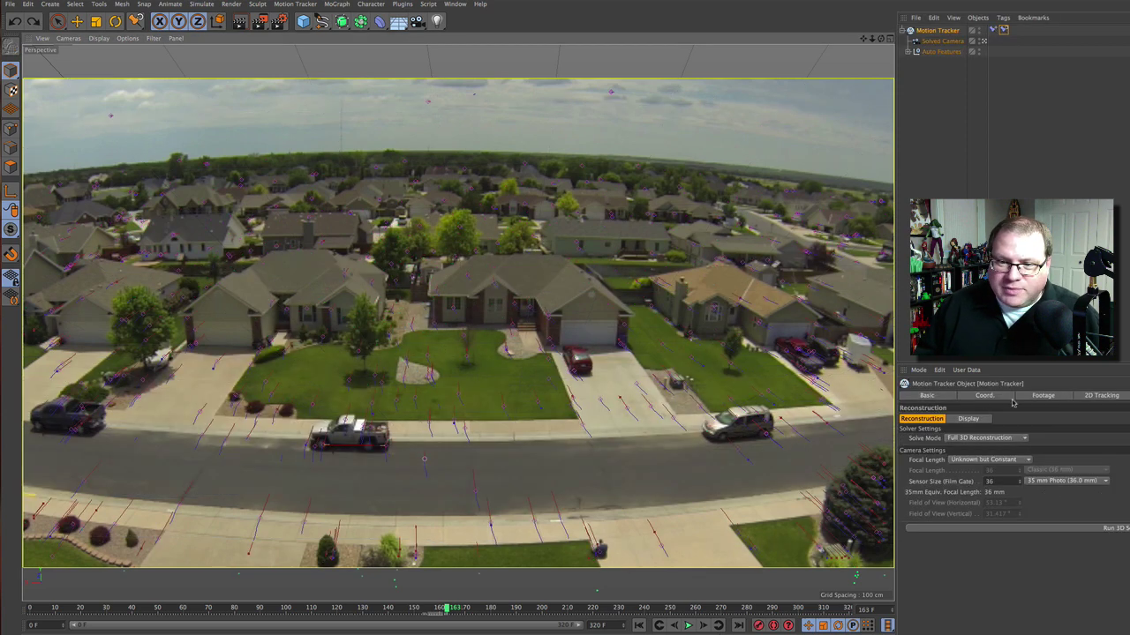
- Inspect the solved camera and point cloud in the four-view layout, and reverse the vector constraint's axis
{"action": "left_click", "coordinate": [1003, 30]}
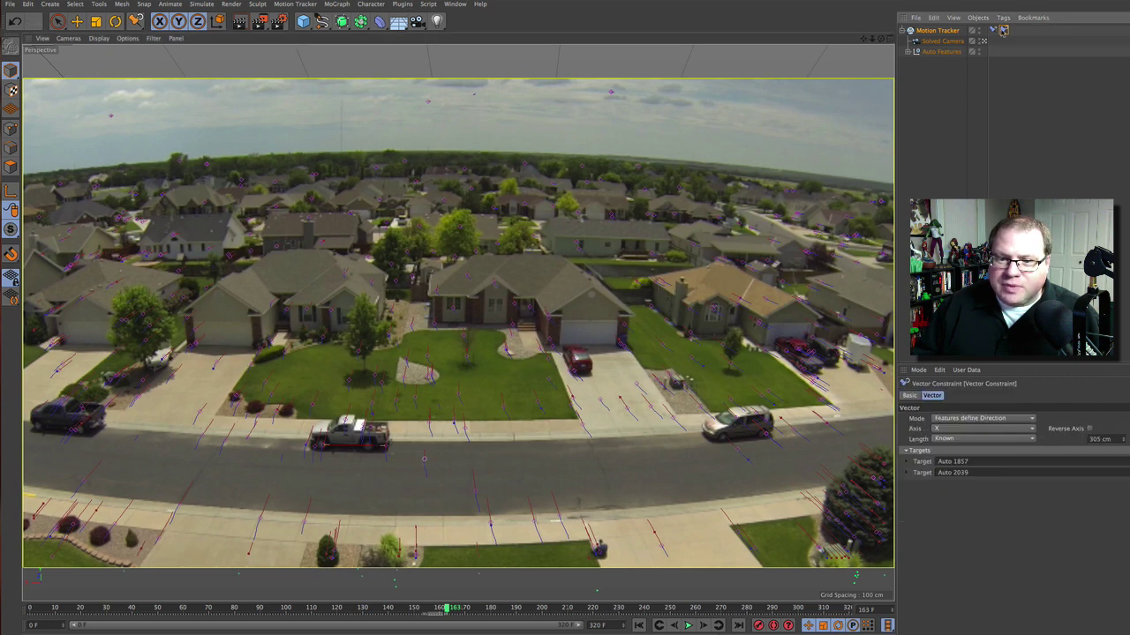
{"action": "left_click", "coordinate": [889, 40]}
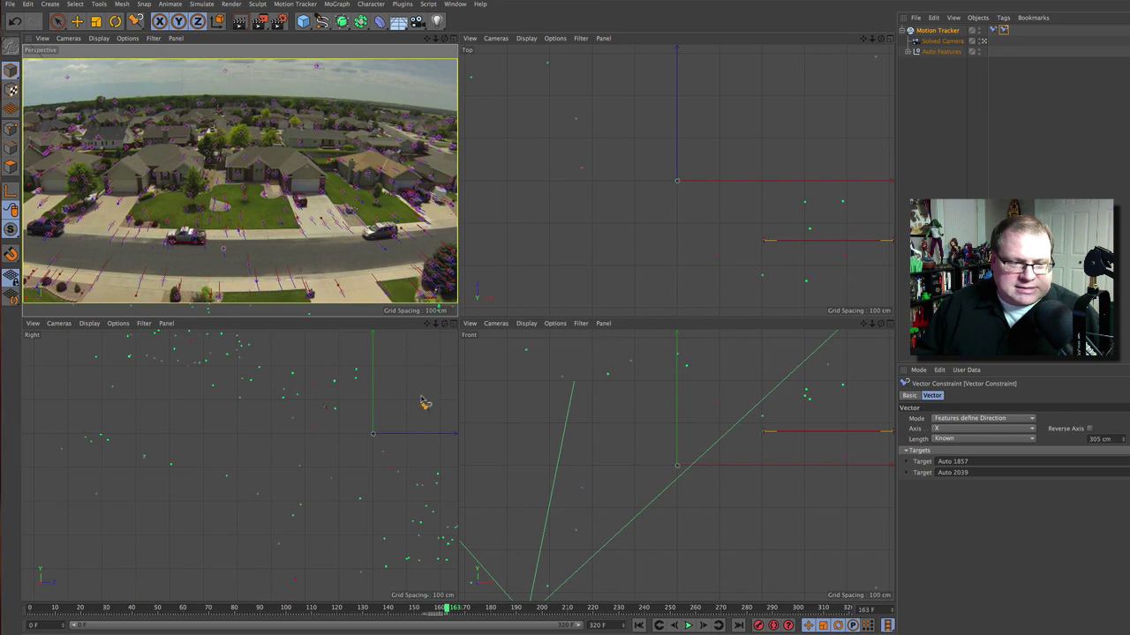
{"action": "left_click_drag", "start_coordinate": [427, 324], "coordinate": [425, 374]}
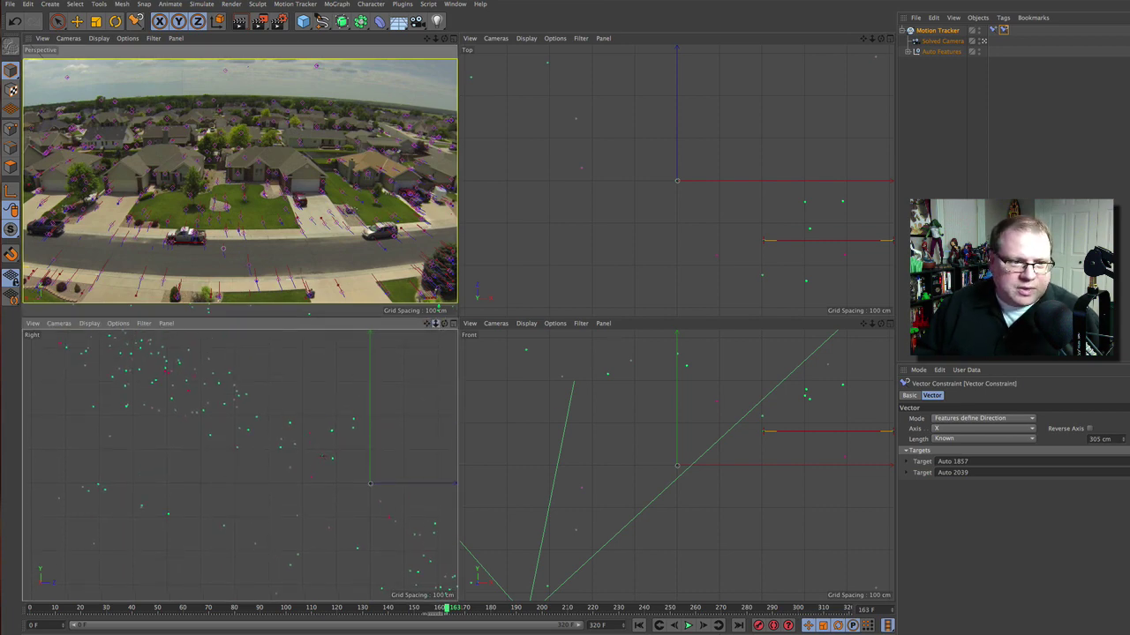
{"action": "left_click_drag", "start_coordinate": [435, 324], "coordinate": [283, 324]}
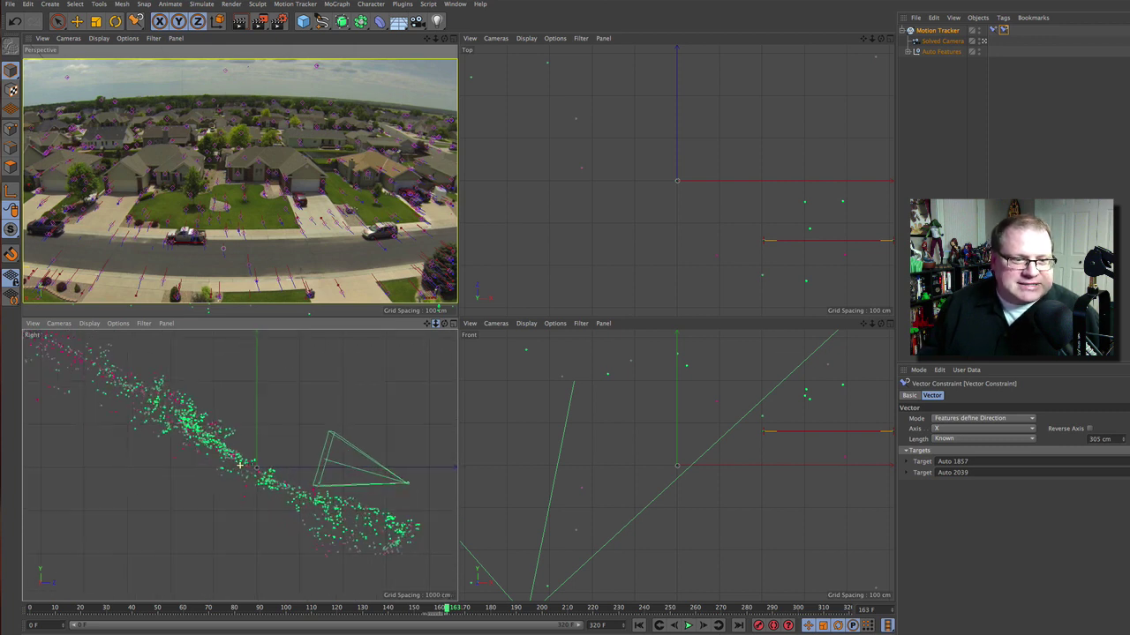
{"action": "left_click", "coordinate": [1090, 429]}
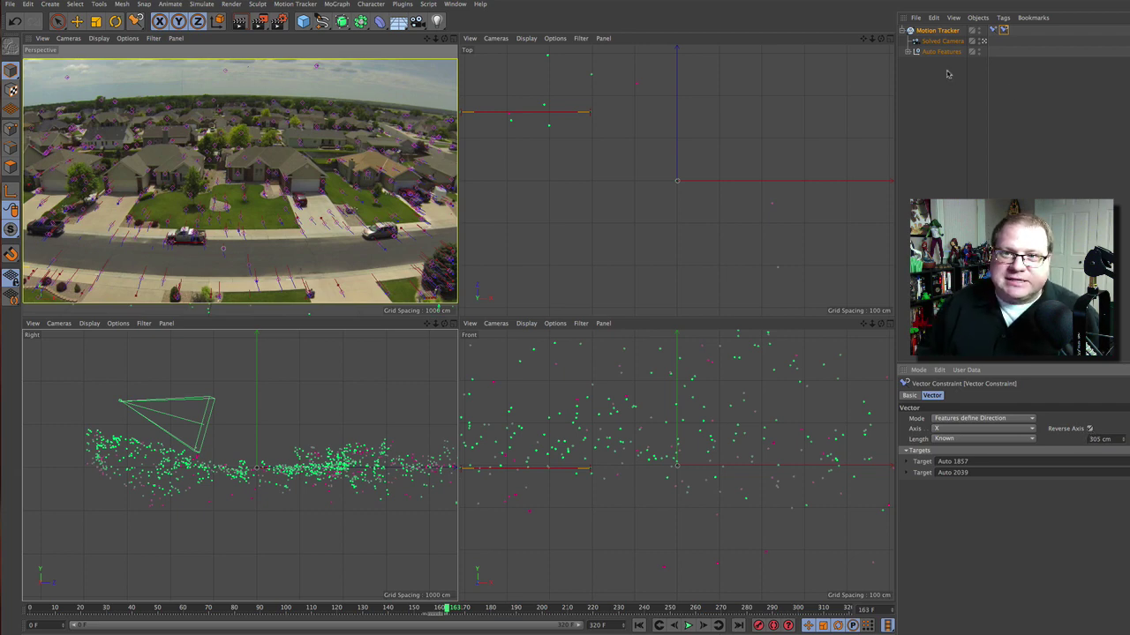
- Return to the full-size camera view with nothing selected and add a default cube at the origin
{"action": "left_click", "coordinate": [947, 99]}
{"action": "left_click", "coordinate": [445, 38]}
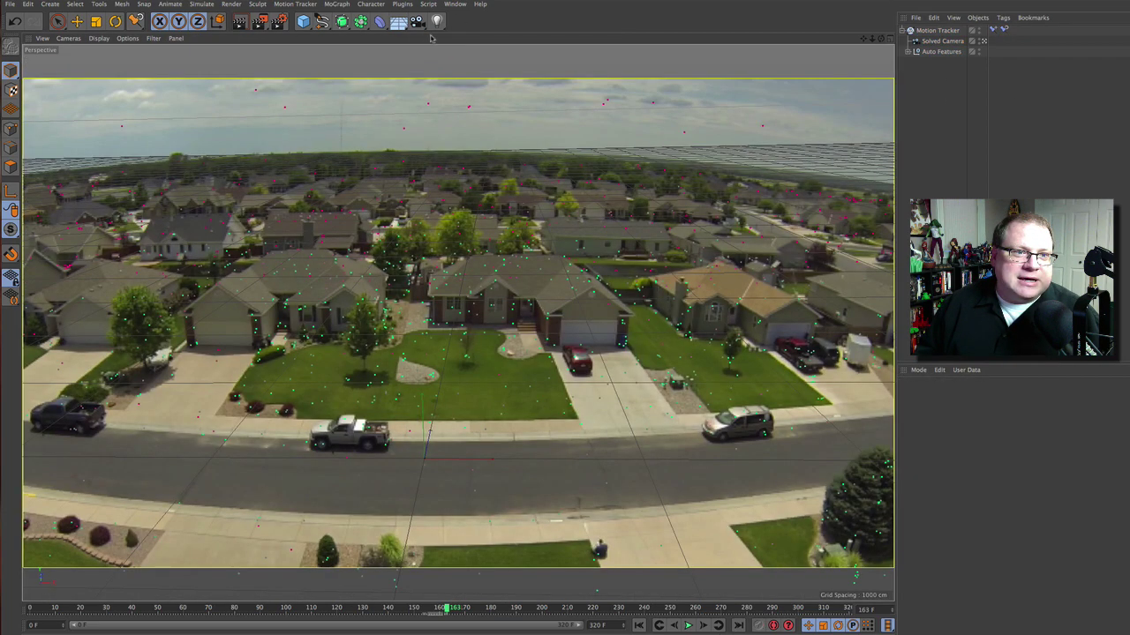
{"action": "left_click", "coordinate": [303, 22]}
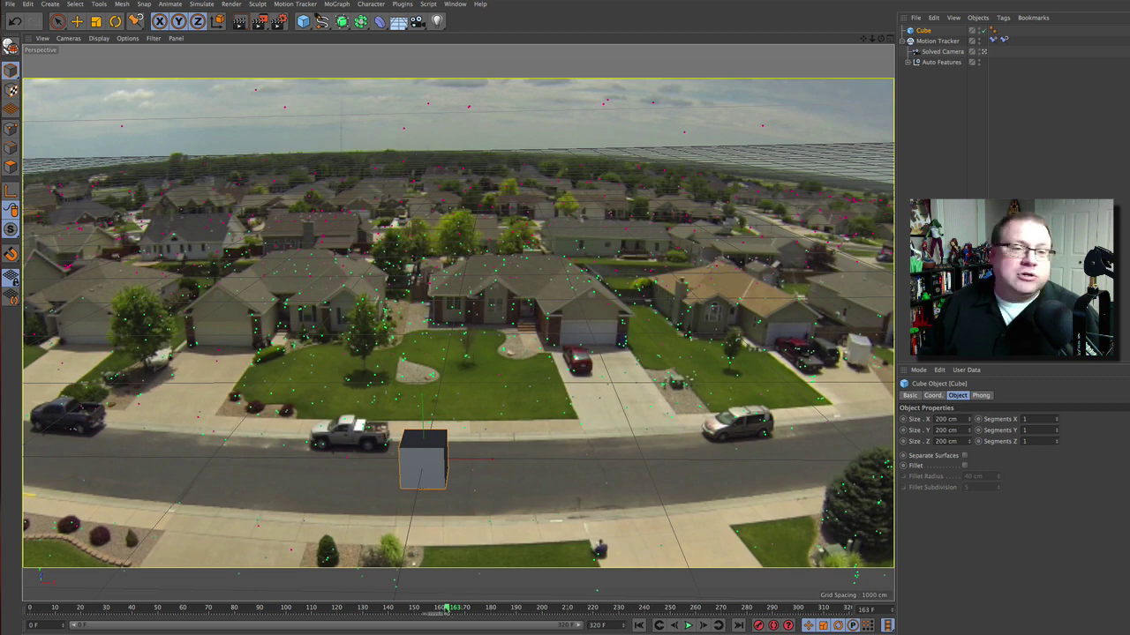
- Scrub to frame 192 and move the cube along the street on the X axis, away from the pickup
{"action": "left_click_drag", "start_coordinate": [447, 609], "coordinate": [523, 609]}
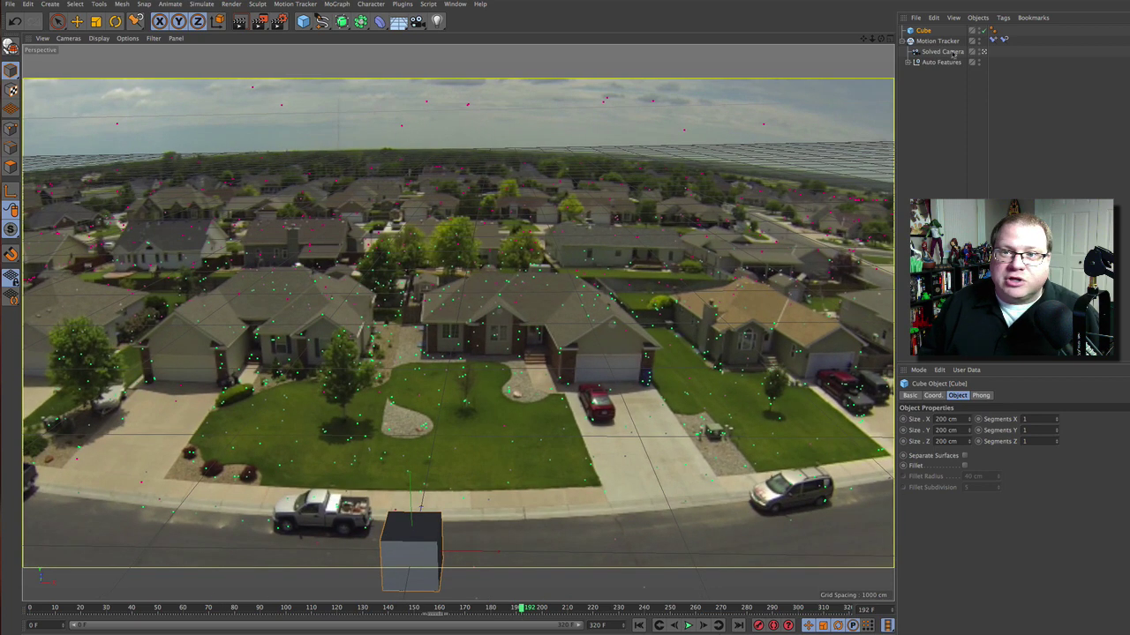
{"action": "left_click", "coordinate": [77, 20]}
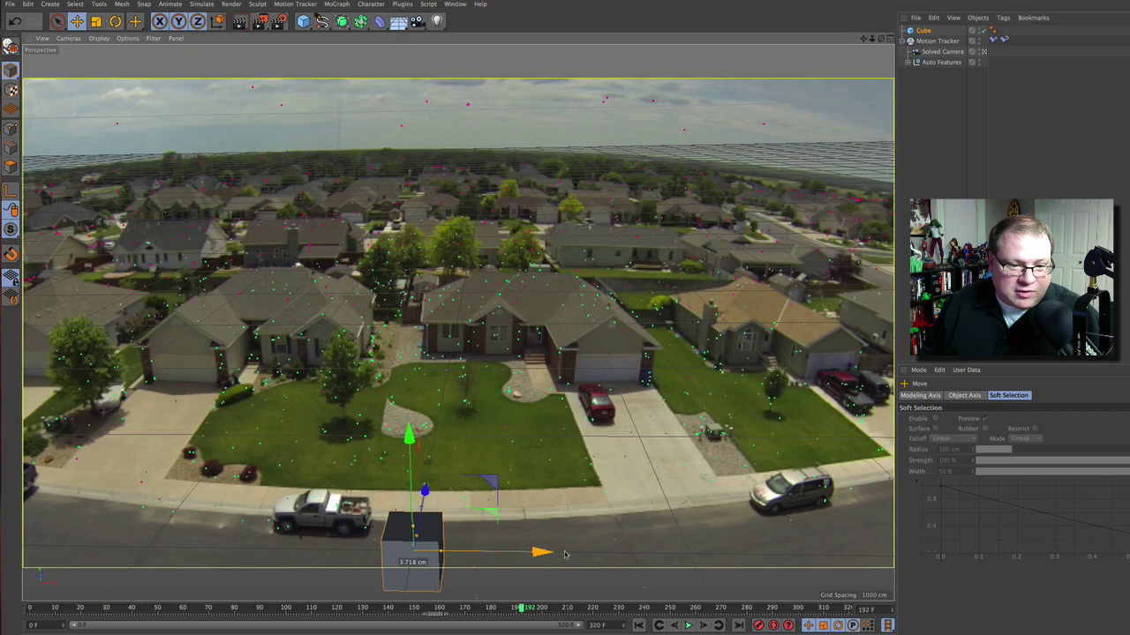
{"action": "left_click_drag", "start_coordinate": [538, 553], "coordinate": [625, 553]}
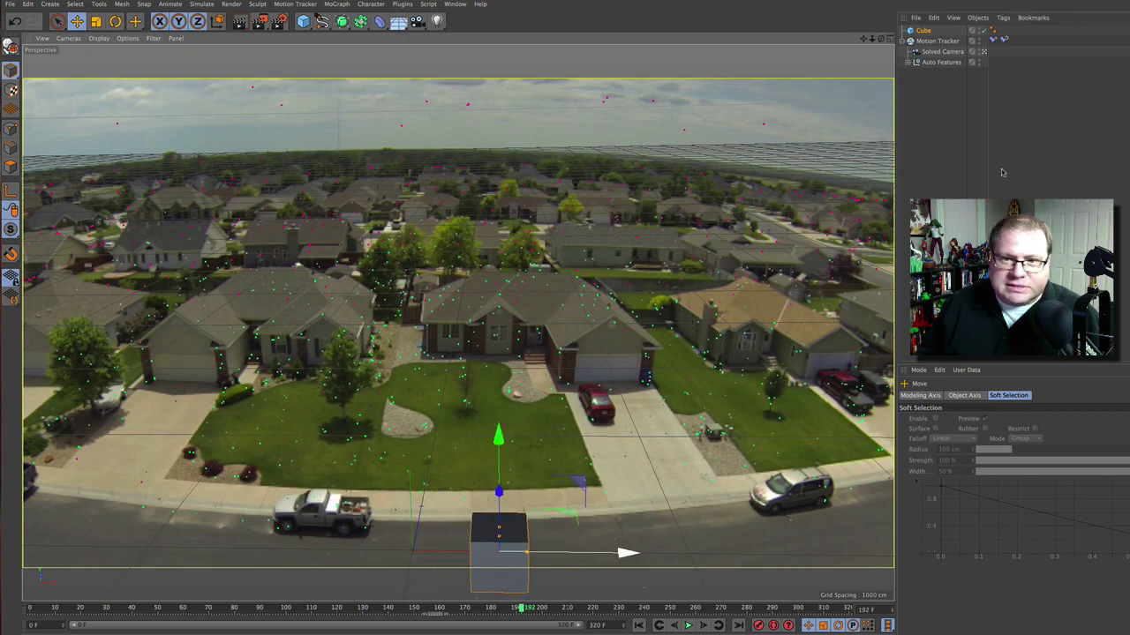
- Scale the cube down to a little over half its size and position it with its base on the ground plane
{"action": "middle_click", "coordinate": [663, 145]}
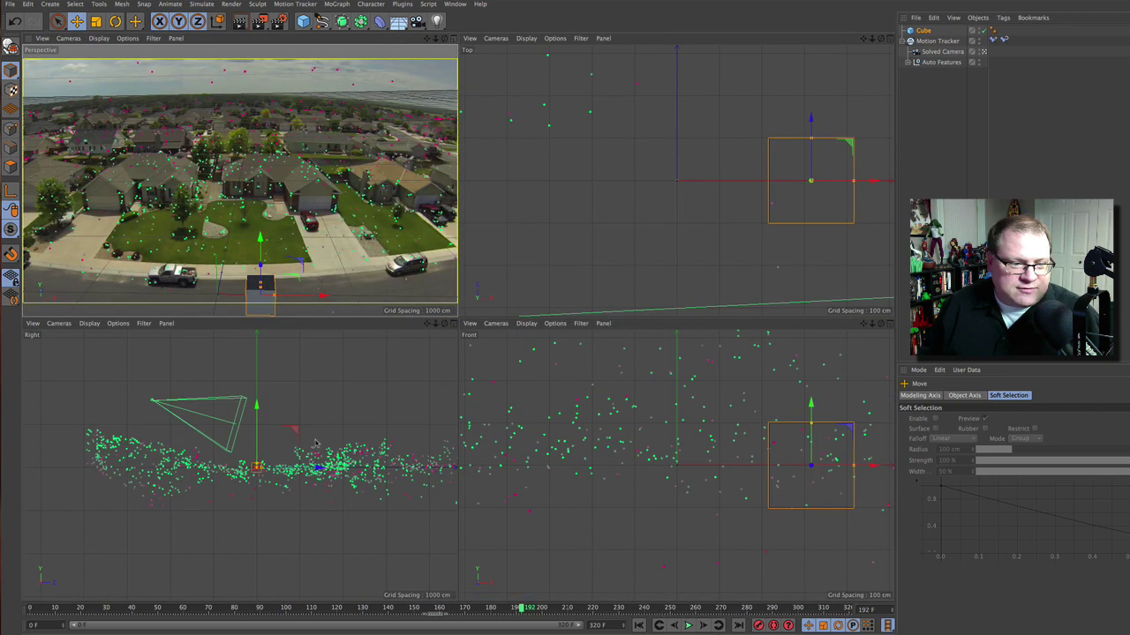
{"action": "left_click_drag", "start_coordinate": [435, 326], "coordinate": [548, 325]}
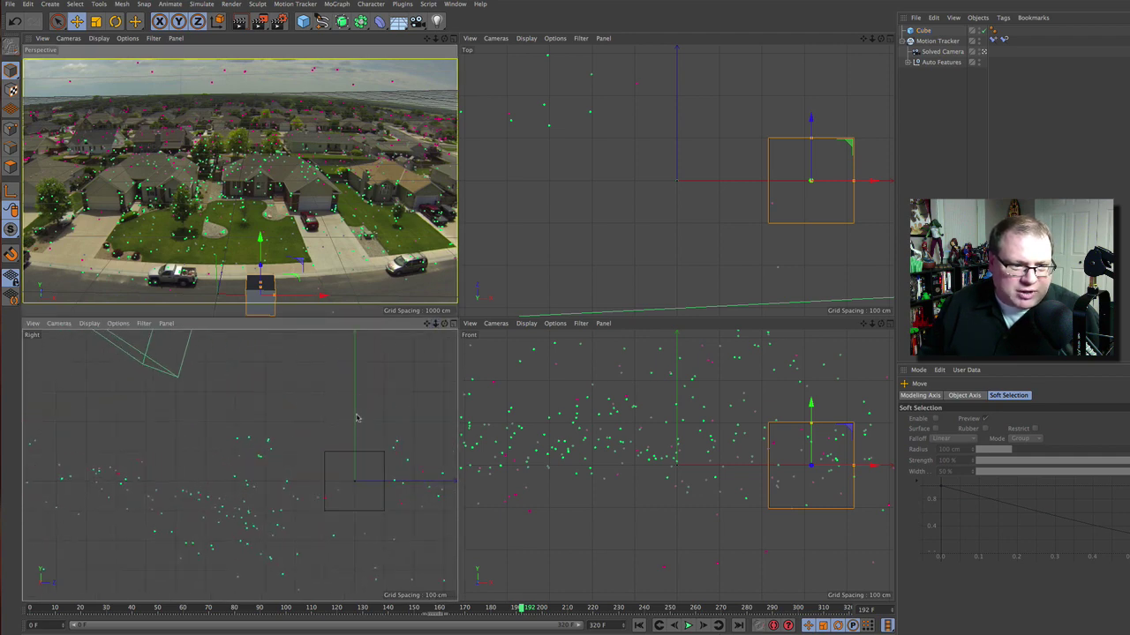
{"action": "left_click", "coordinate": [918, 88]}
{"action": "left_click", "coordinate": [923, 31]}
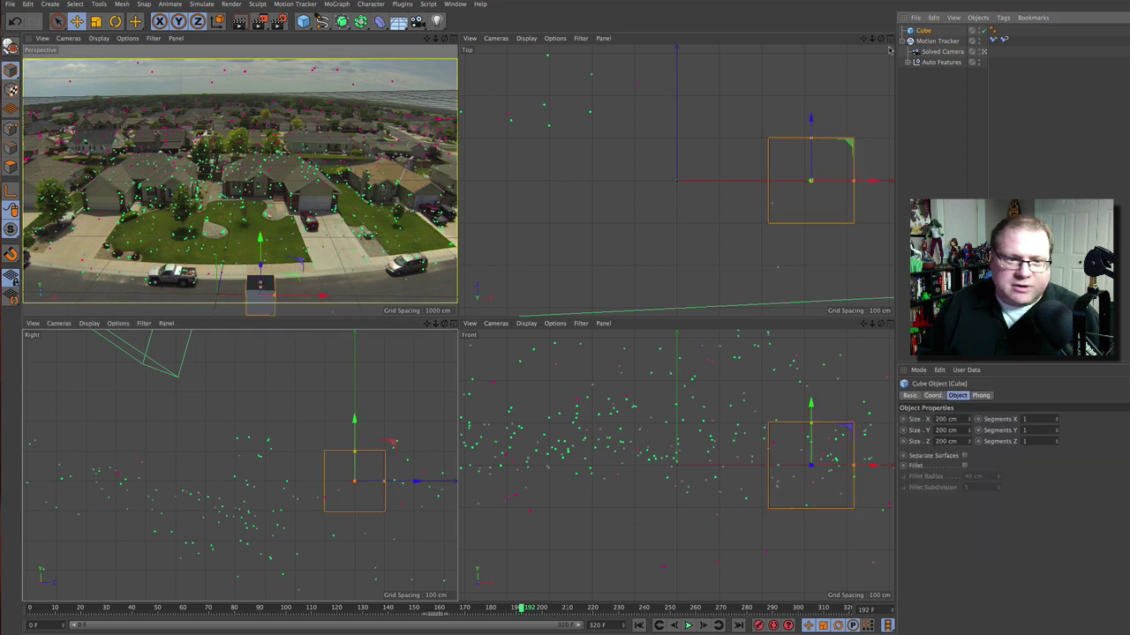
{"action": "left_click_drag", "start_coordinate": [355, 421], "coordinate": [222, 468]}
{"action": "key", "text": "t"}
{"action": "left_click", "coordinate": [77, 24]}
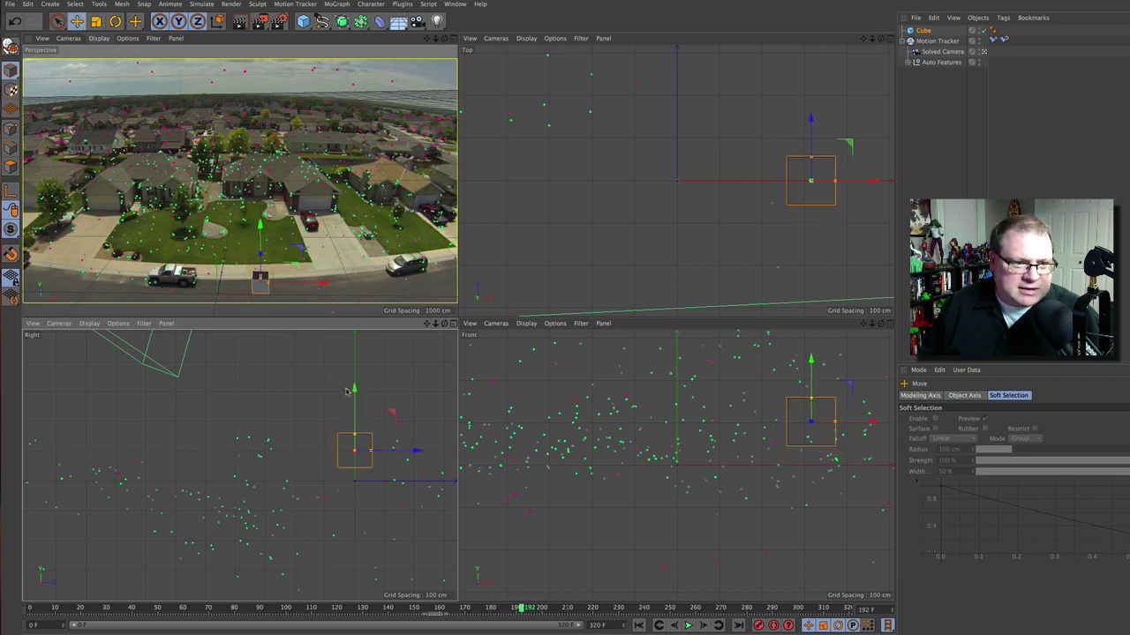
{"action": "left_click_drag", "start_coordinate": [354, 389], "coordinate": [356, 399]}
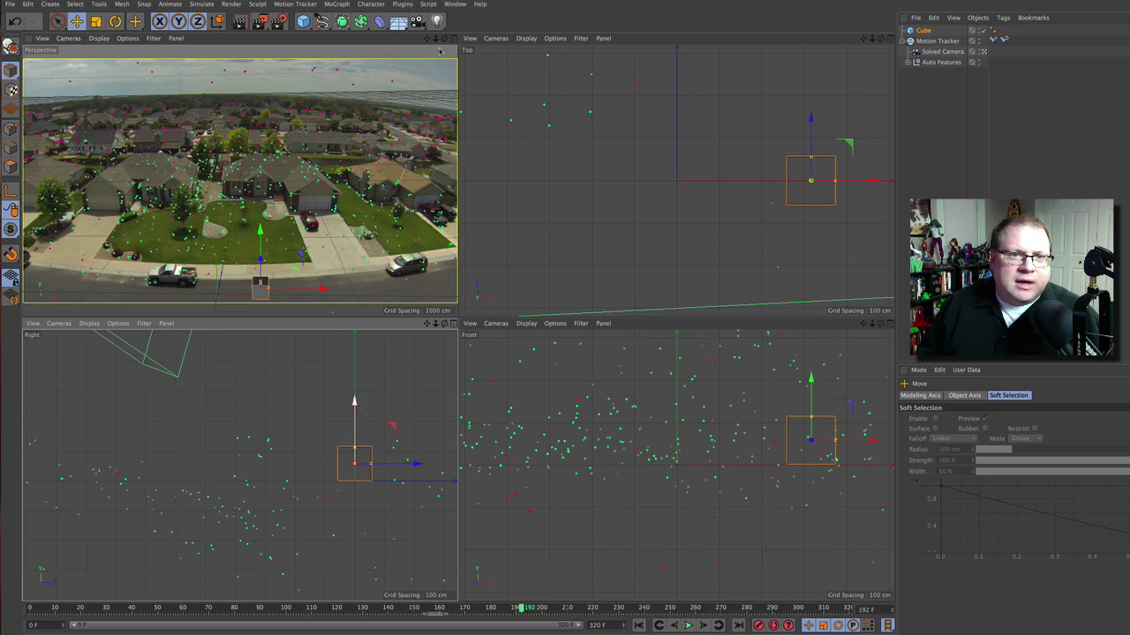
- Move the cube slightly back along X toward the pickup in the full-size camera view, and scrub to frame 194
{"action": "left_click", "coordinate": [452, 38]}
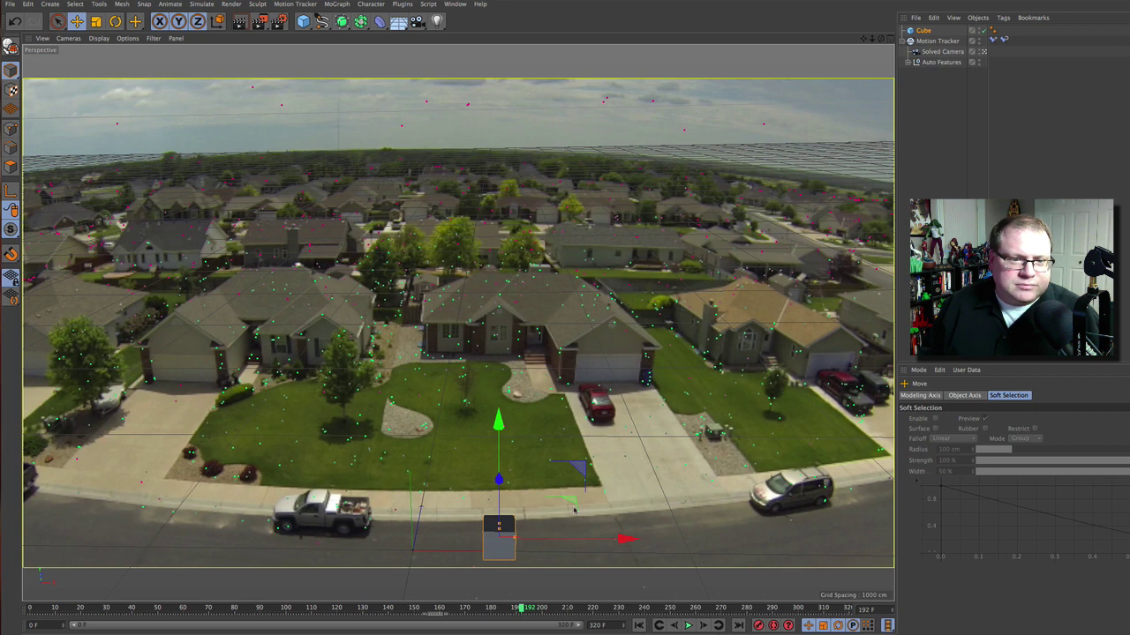
{"action": "left_click_drag", "start_coordinate": [625, 539], "coordinate": [609, 539]}
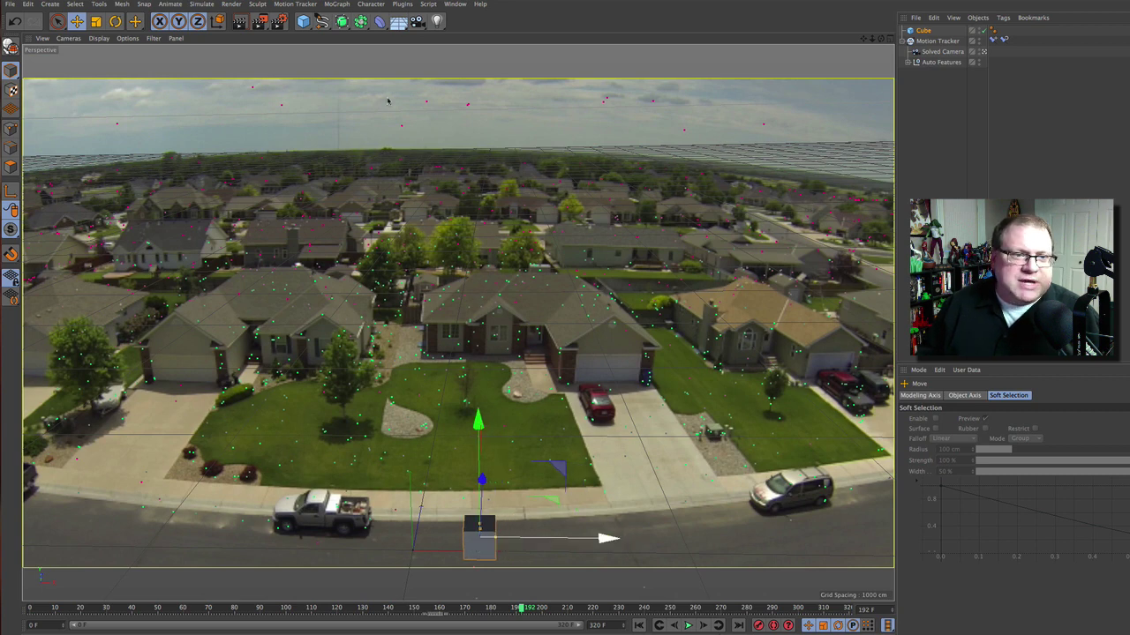
{"action": "left_click_drag", "start_coordinate": [523, 609], "coordinate": [528, 609]}
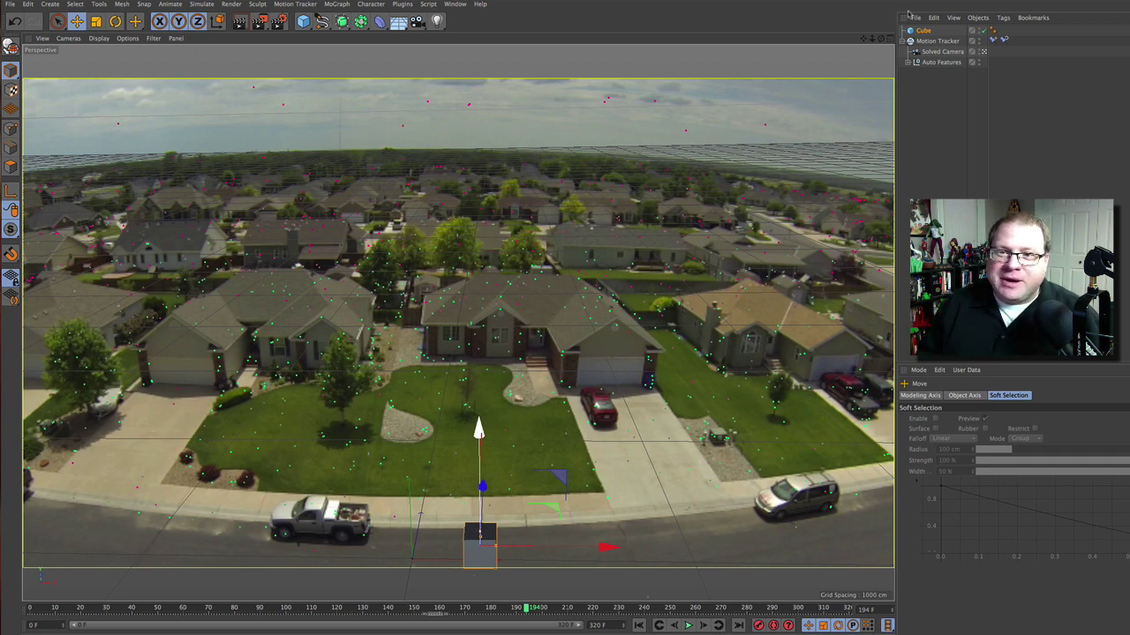
- Set the Motion Tracker's reconstruction focal length mode to Known and Constant
{"action": "left_click", "coordinate": [932, 41]}
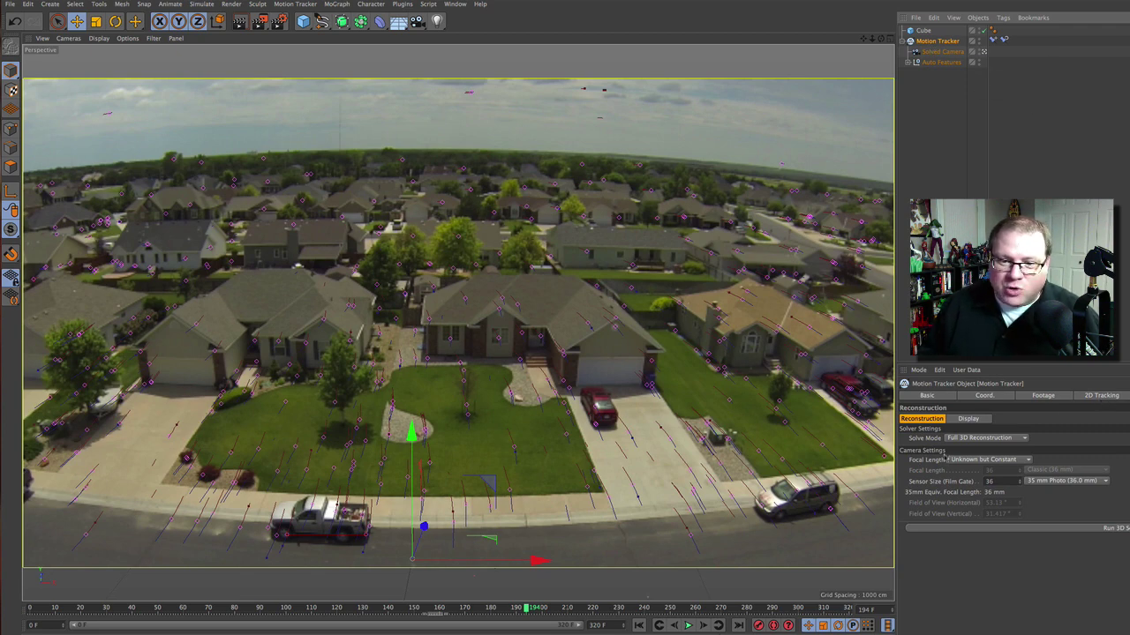
{"action": "left_click", "coordinate": [972, 459]}
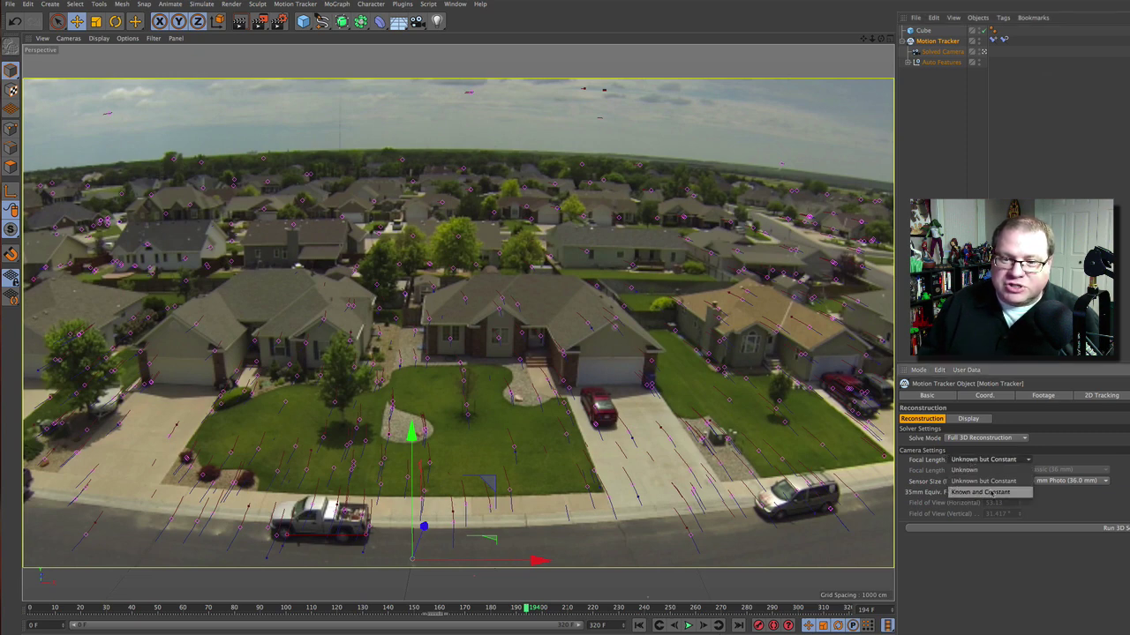
{"action": "left_click", "coordinate": [987, 492]}
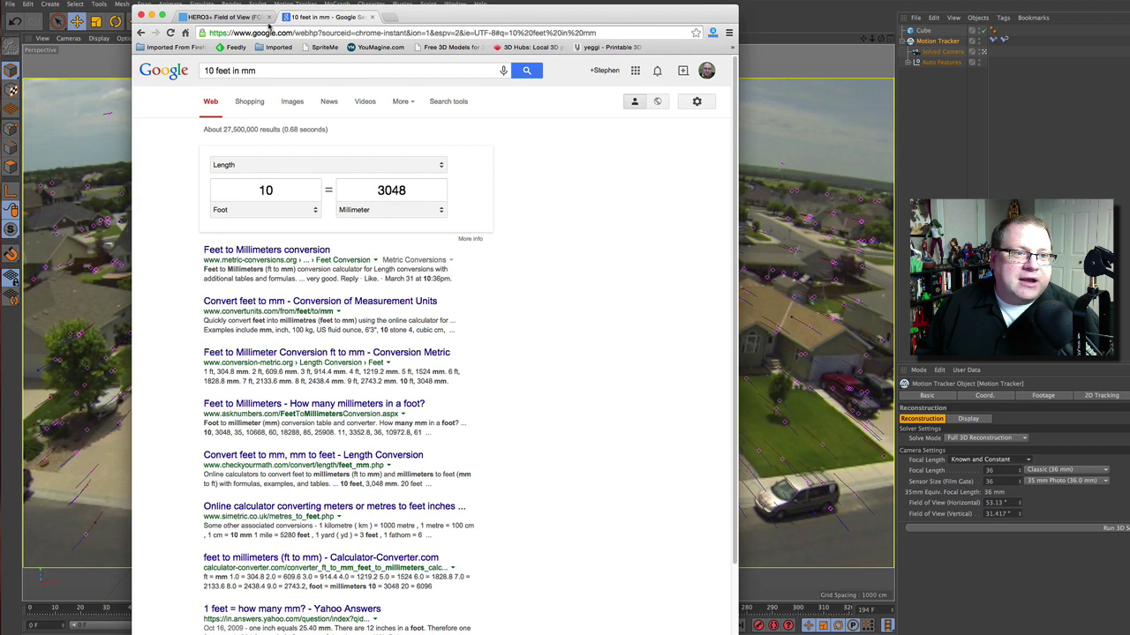
- Look up the HERO3+ wide FOV focal length on the GoPro support page and set the known focal length to 14 mm
{"action": "left_click", "coordinate": [227, 16]}
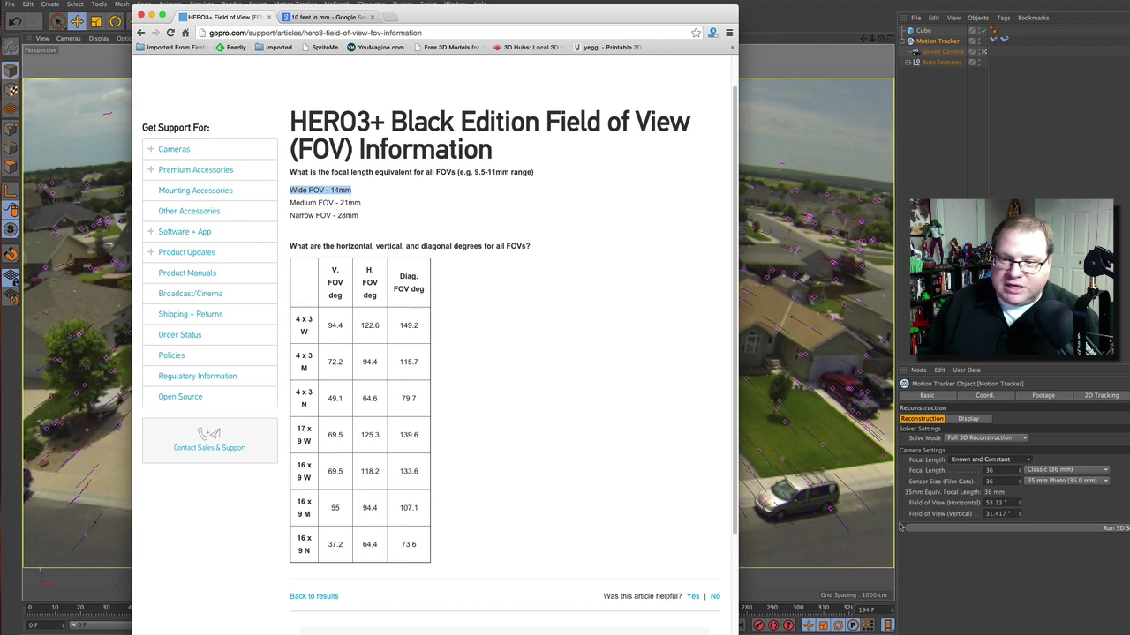
{"action": "left_click", "coordinate": [1005, 471]}
{"action": "double_click", "coordinate": [1001, 471]}
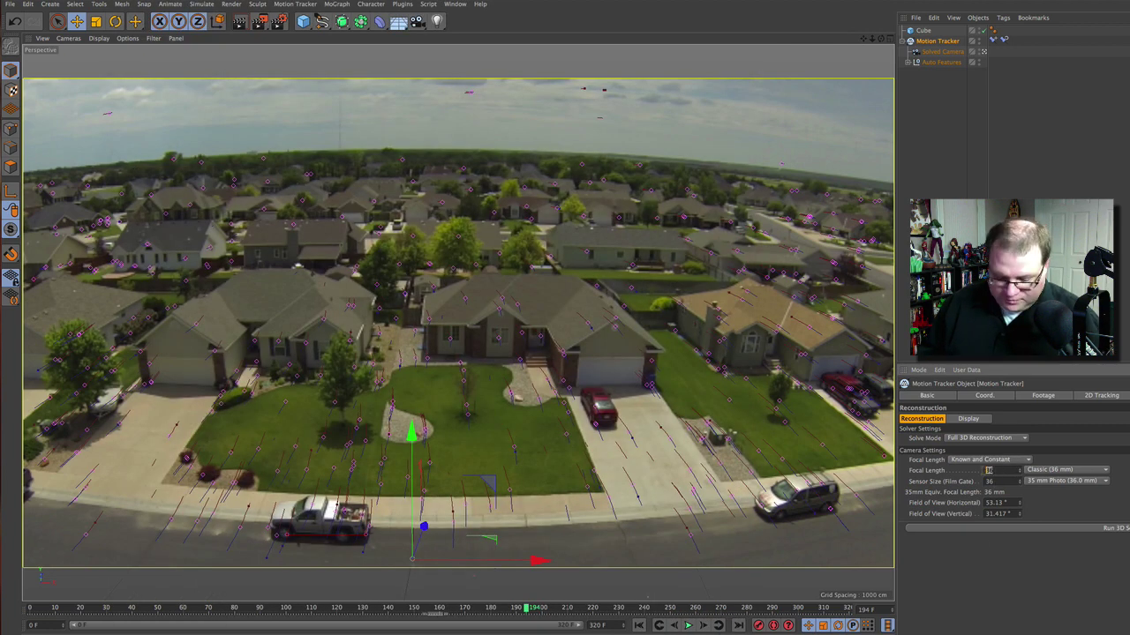
{"action": "type", "text": "14"}
{"action": "key", "text": "Return"}
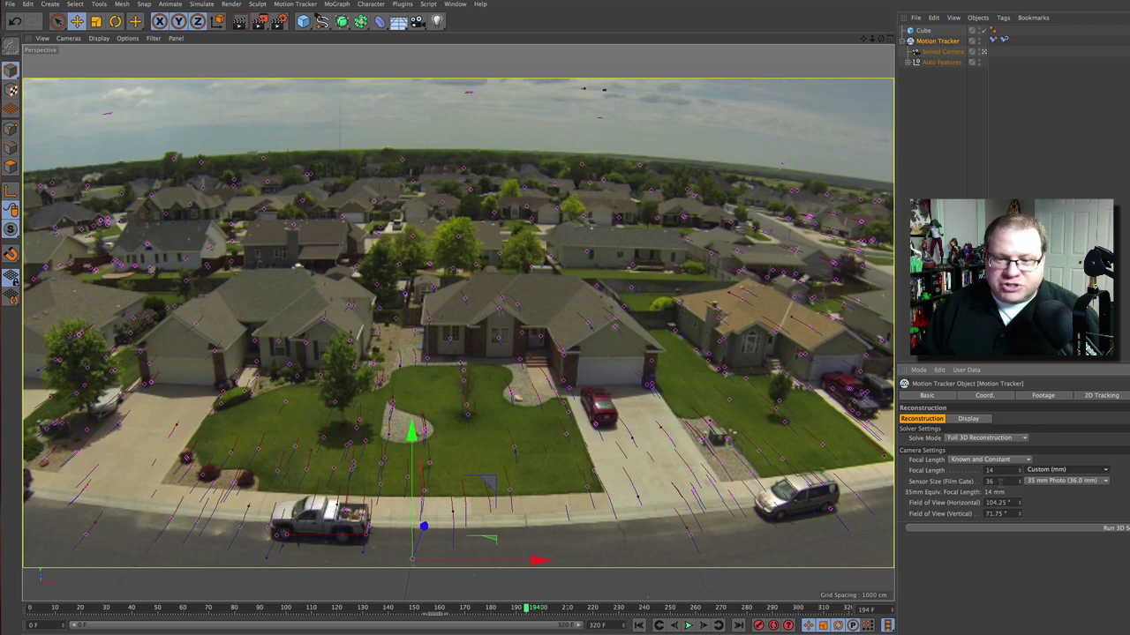
- Set the Motion Tracker's custom sensor size (film gate) to 11 mm
{"action": "key", "text": "Tab"}
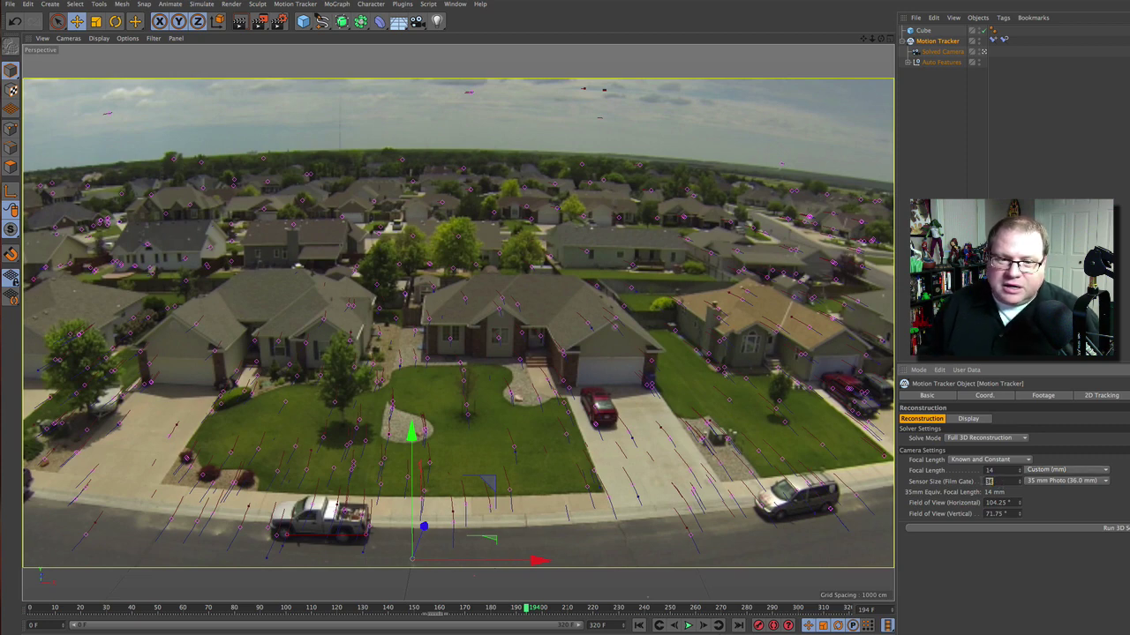
{"action": "left_click", "coordinate": [984, 483]}
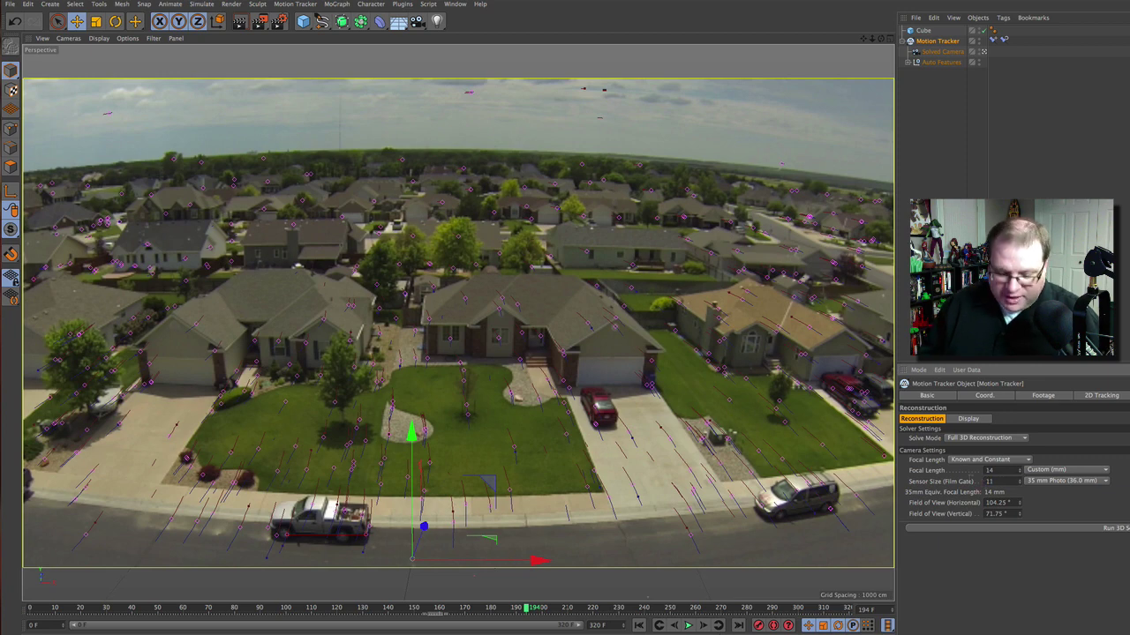
{"action": "type", "text": "11"}
{"action": "key", "text": "Return"}
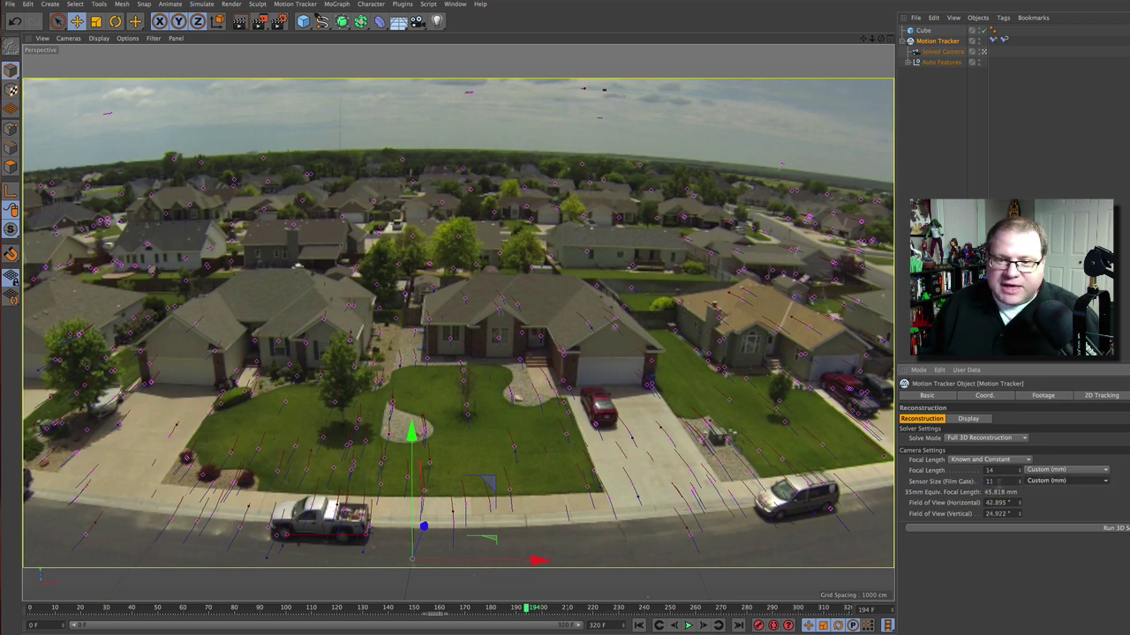
- Scrub to frames 131 and 169 while moving the cube along X and Z to sit on the street beside the pickup
{"action": "left_click", "coordinate": [925, 31]}
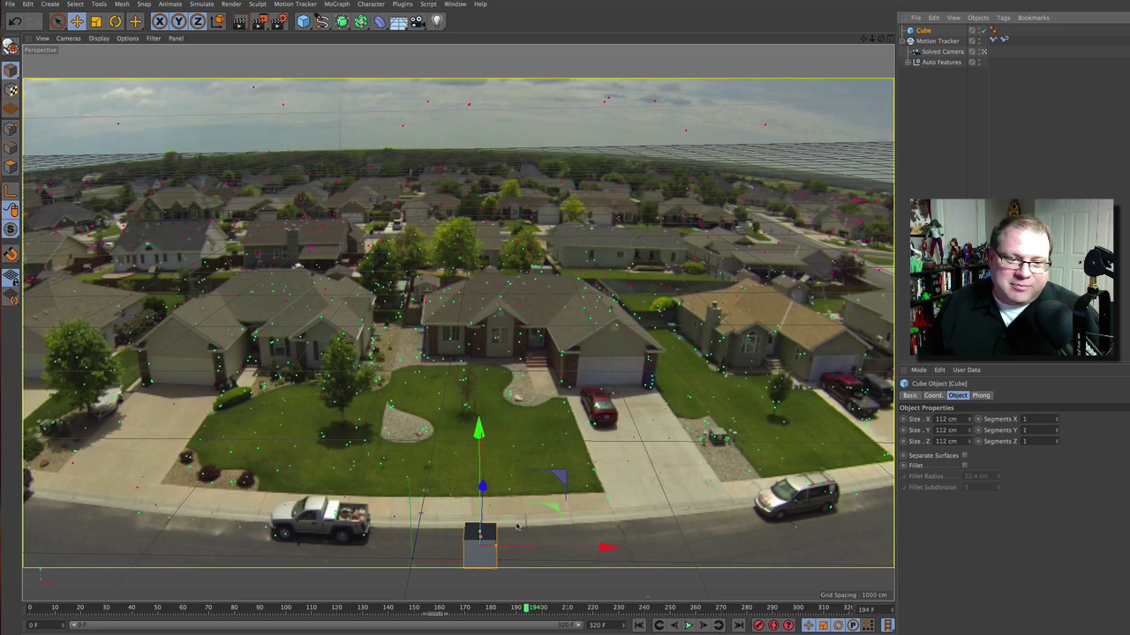
{"action": "left_click_drag", "start_coordinate": [527, 610], "coordinate": [364, 609]}
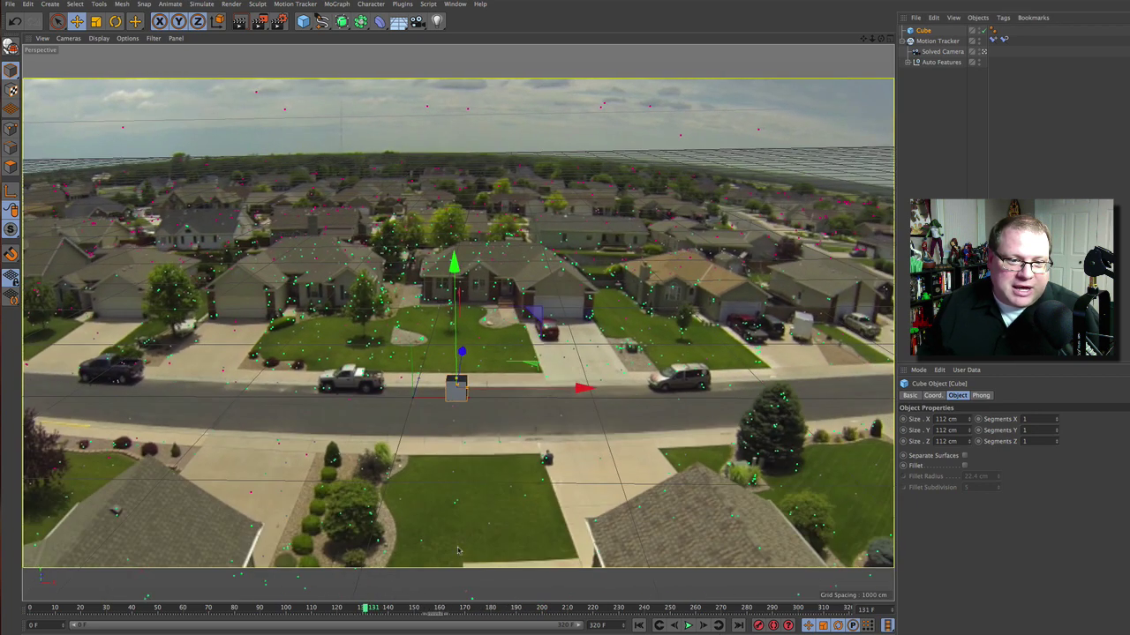
{"action": "left_click_drag", "start_coordinate": [541, 392], "coordinate": [478, 392]}
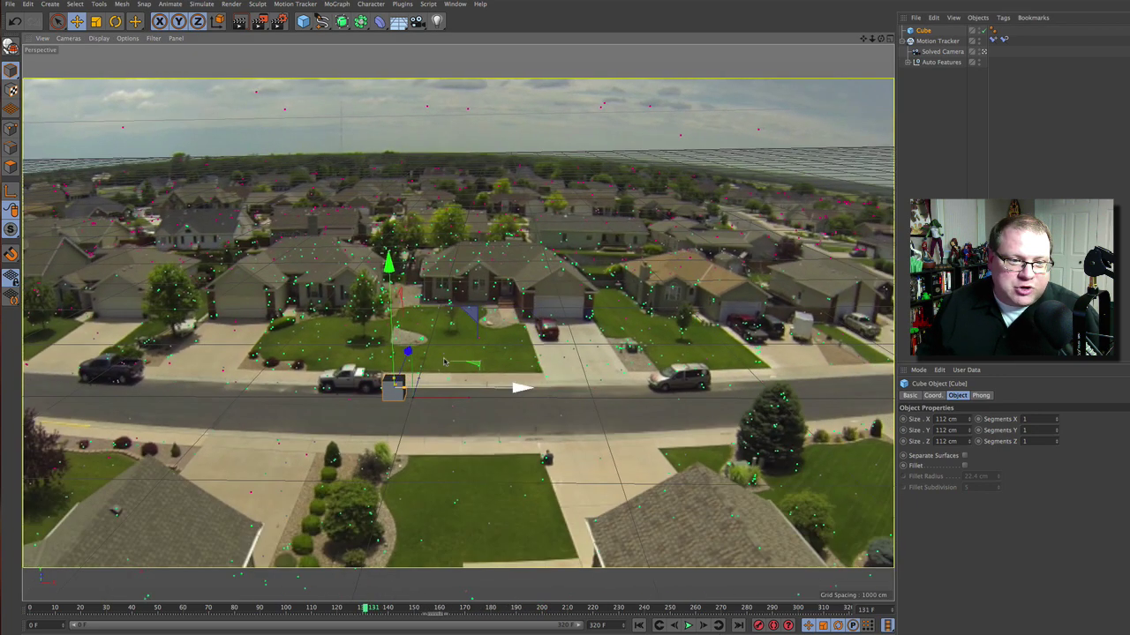
{"action": "left_click_drag", "start_coordinate": [407, 352], "coordinate": [400, 371]}
{"action": "left_click_drag", "start_coordinate": [365, 609], "coordinate": [465, 609]}
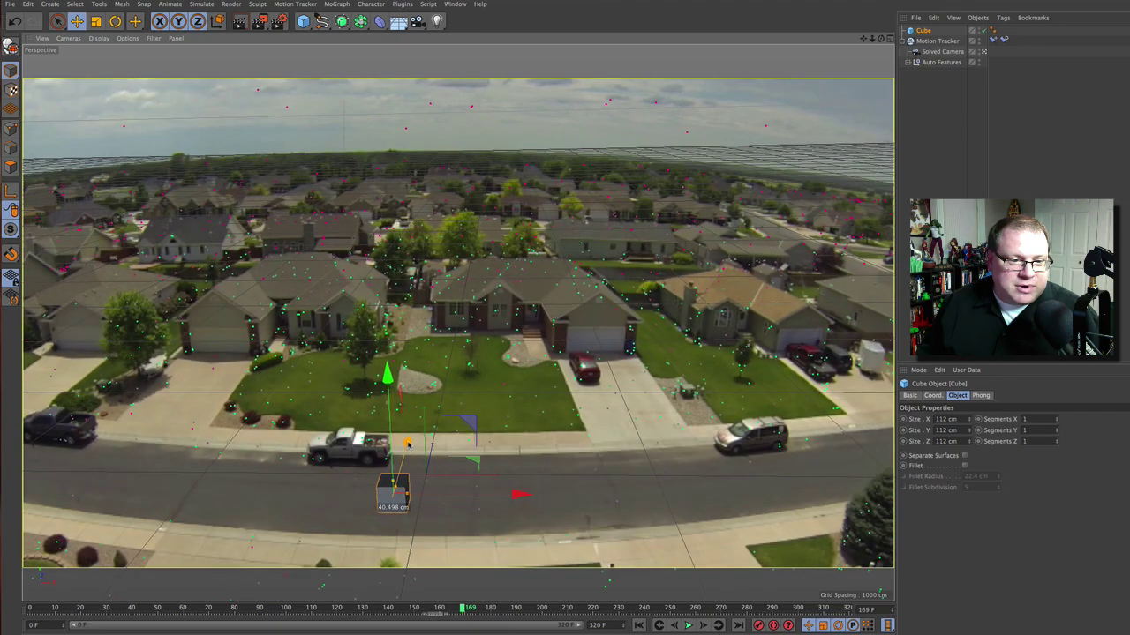
- Scrub the timeline back and forth to check how the cube sticks to the street, stopping at frame 161
{"action": "left_click", "coordinate": [458, 609]}
{"action": "left_click_drag", "start_coordinate": [457, 610], "coordinate": [350, 621]}
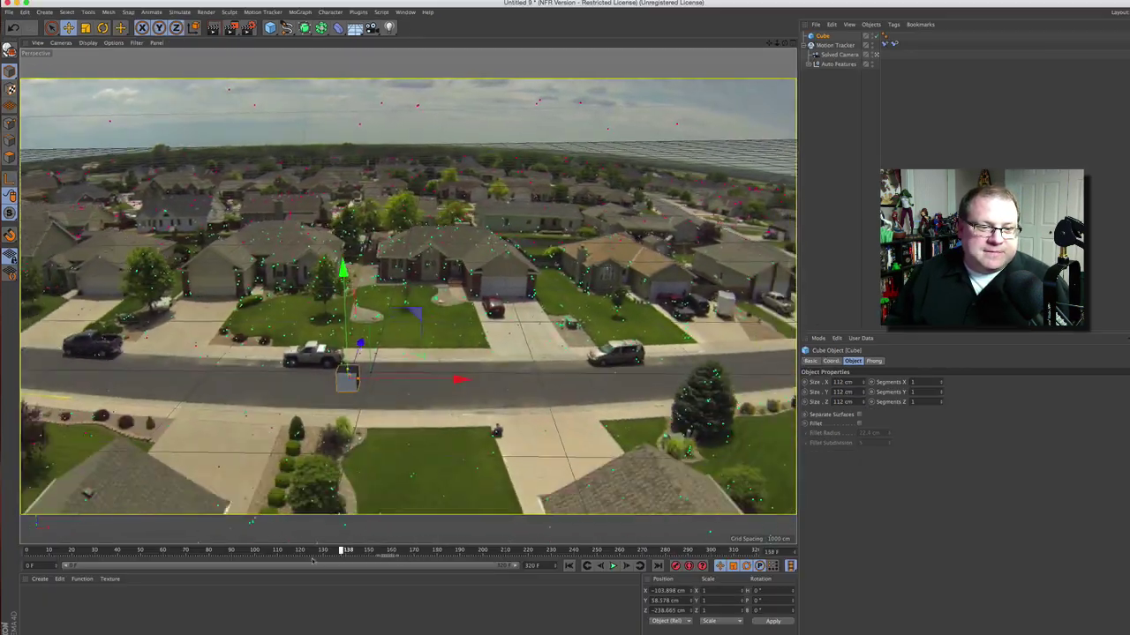
{"action": "left_click_drag", "start_coordinate": [313, 561], "coordinate": [396, 552]}
- Add a plane on the street and scale it to about 834 cm wide by 669 cm high
{"action": "left_click_drag", "start_coordinate": [270, 28], "coordinate": [340, 61]}
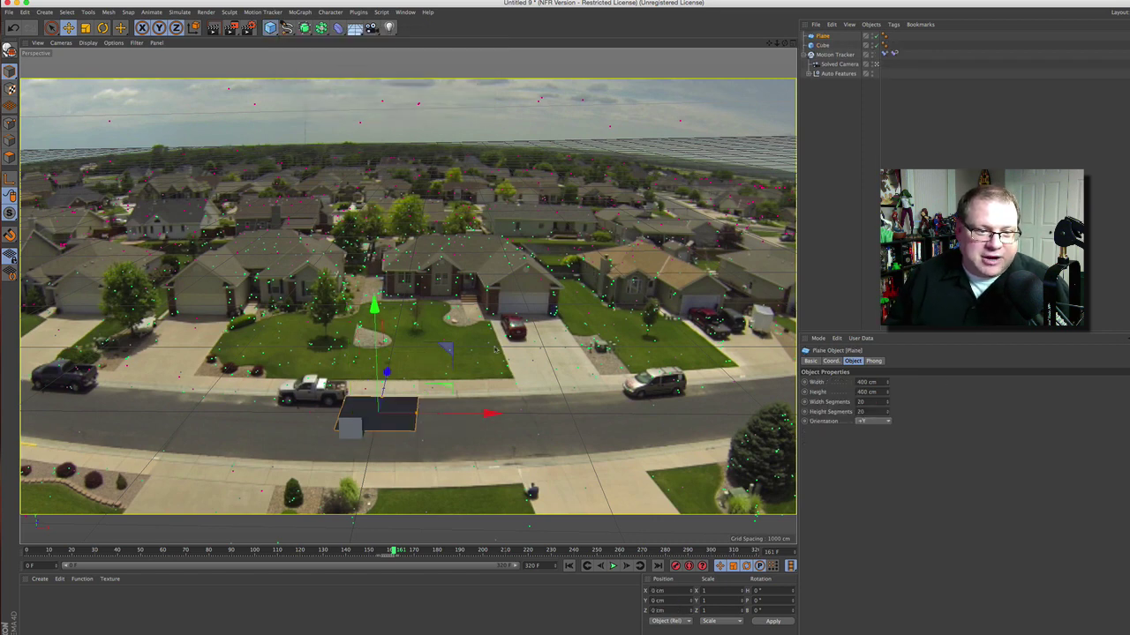
{"action": "left_click", "coordinate": [86, 29]}
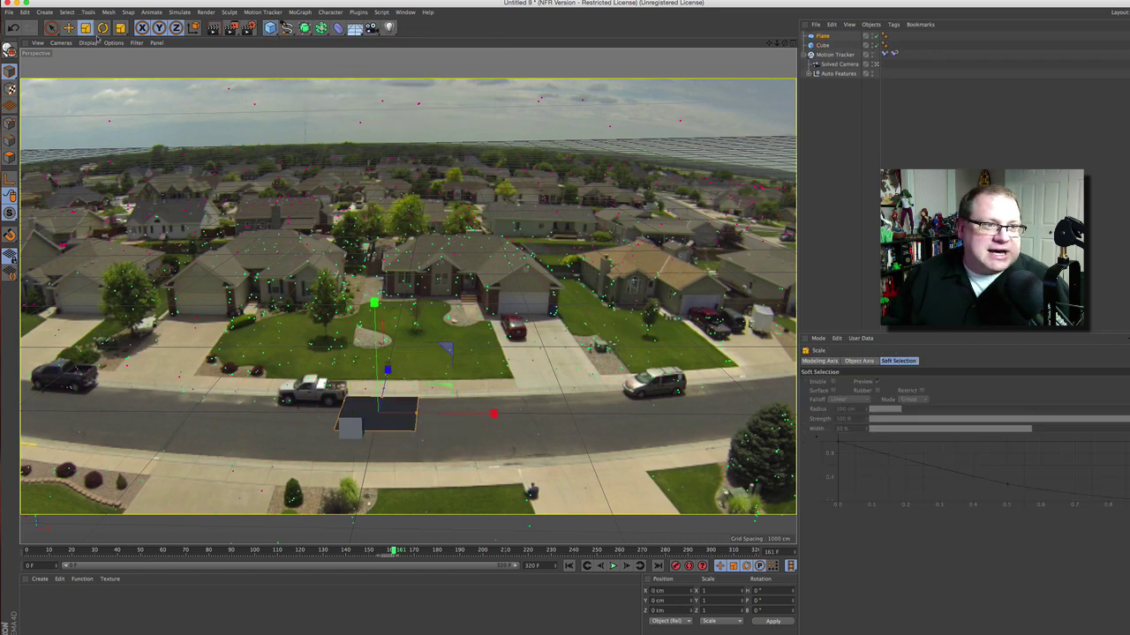
{"action": "left_click_drag", "start_coordinate": [493, 414], "coordinate": [600, 412]}
{"action": "left_click_drag", "start_coordinate": [384, 384], "coordinate": [383, 397]}
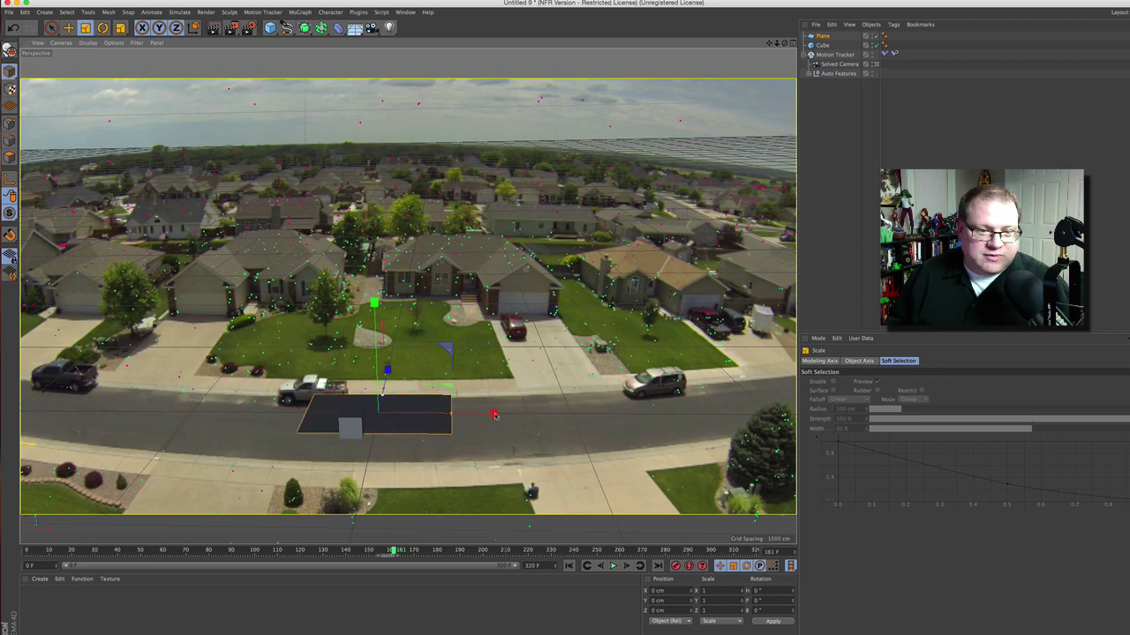
{"action": "left_click_drag", "start_coordinate": [495, 416], "coordinate": [549, 414]}
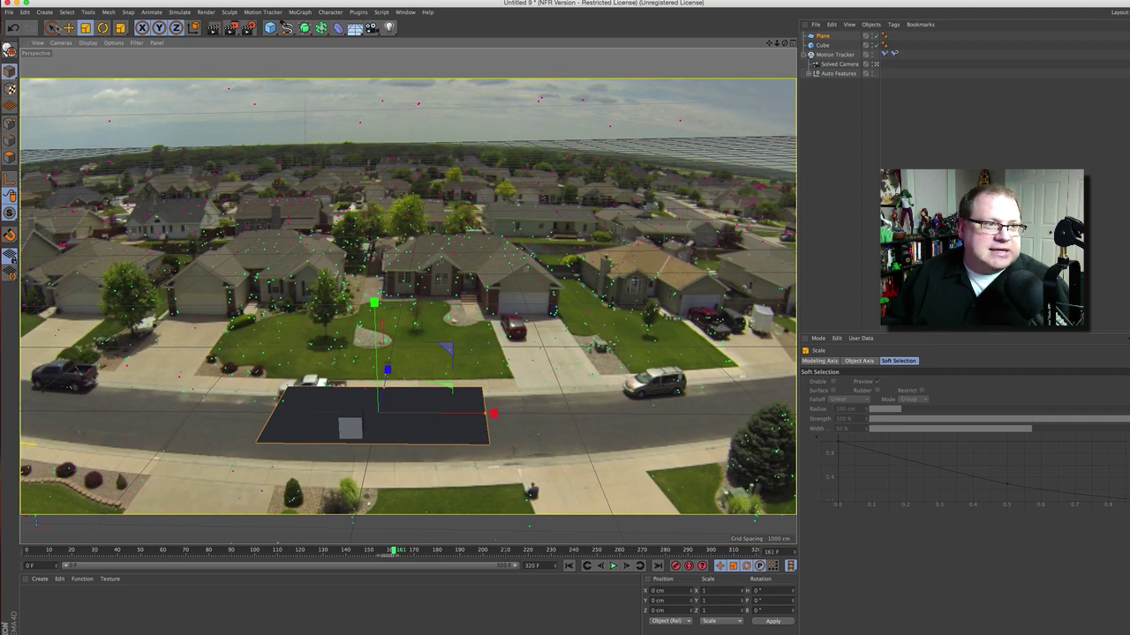
- Move the plane under the cube to about X -230 cm and Z -154 cm, and render the view
{"action": "left_click", "coordinate": [68, 28]}
{"action": "left_click_drag", "start_coordinate": [386, 372], "coordinate": [385, 384]}
{"action": "mouse_move", "coordinate": [465, 431]}
{"action": "left_mouse_down"}
{"action": "mouse_move", "coordinate": [501, 431]}
{"action": "mouse_move", "coordinate": [445, 428]}
{"action": "left_mouse_up"}
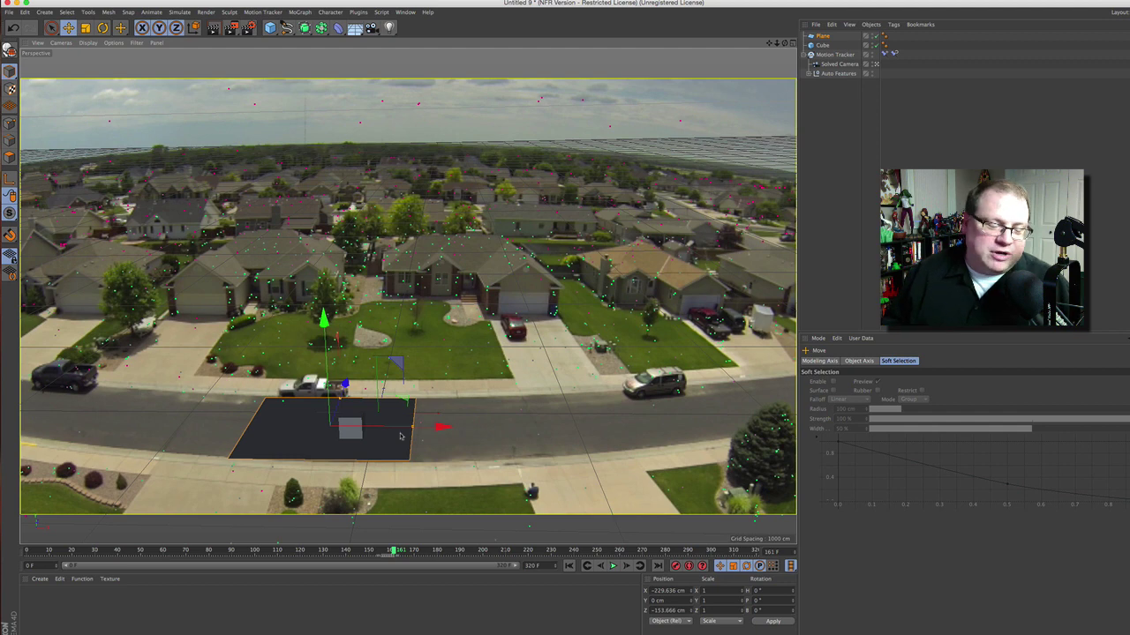
{"action": "left_click", "coordinate": [214, 28]}
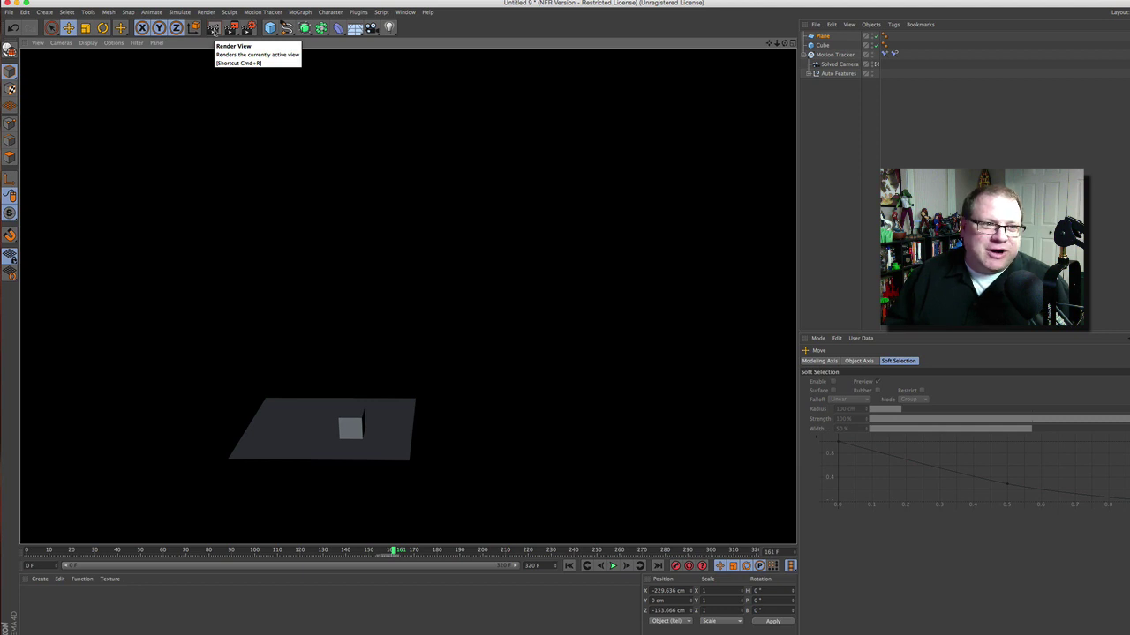
- Create a background object from the Motion Tracker's footage settings and render the view
{"action": "left_click", "coordinate": [835, 55]}
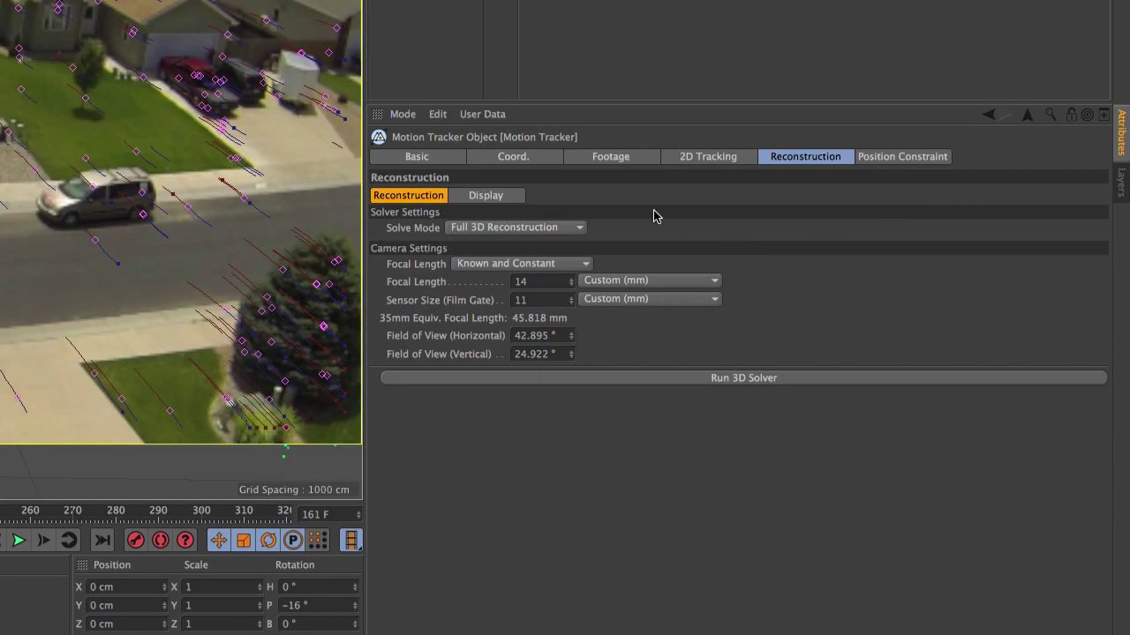
{"action": "left_click", "coordinate": [611, 158]}
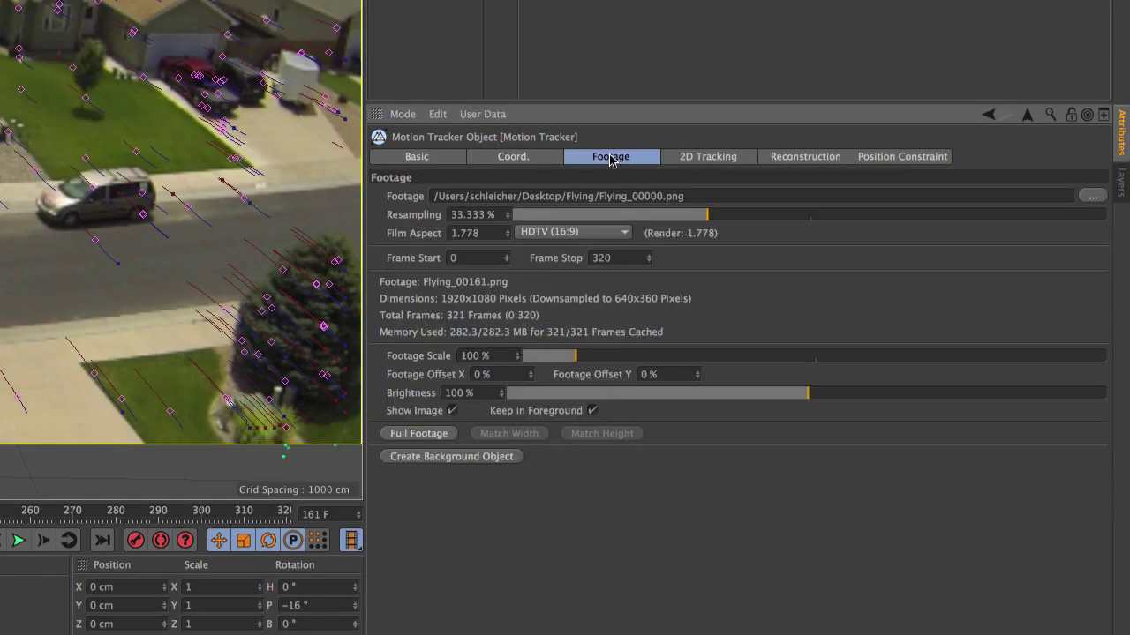
{"action": "left_click", "coordinate": [420, 460]}
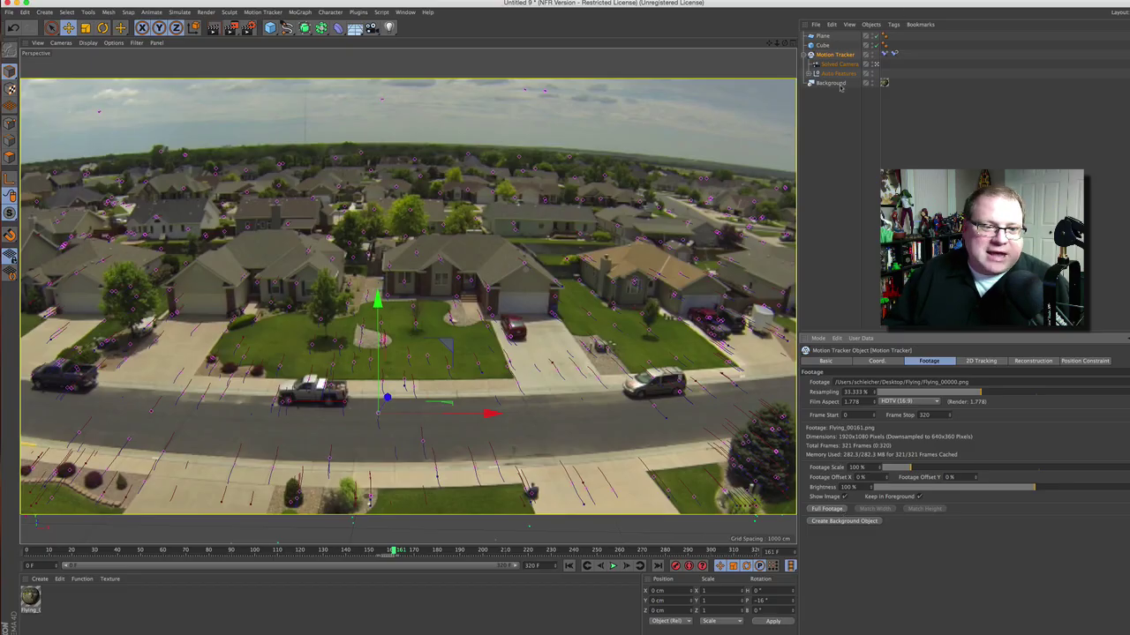
{"action": "left_click", "coordinate": [838, 109]}
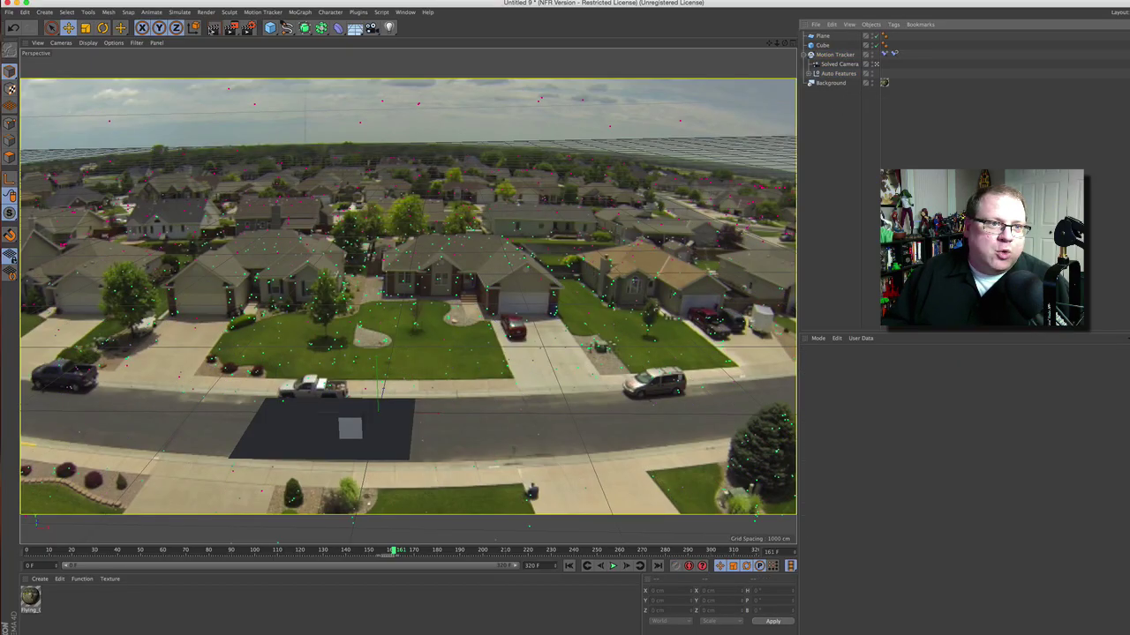
{"action": "left_click", "coordinate": [214, 27]}
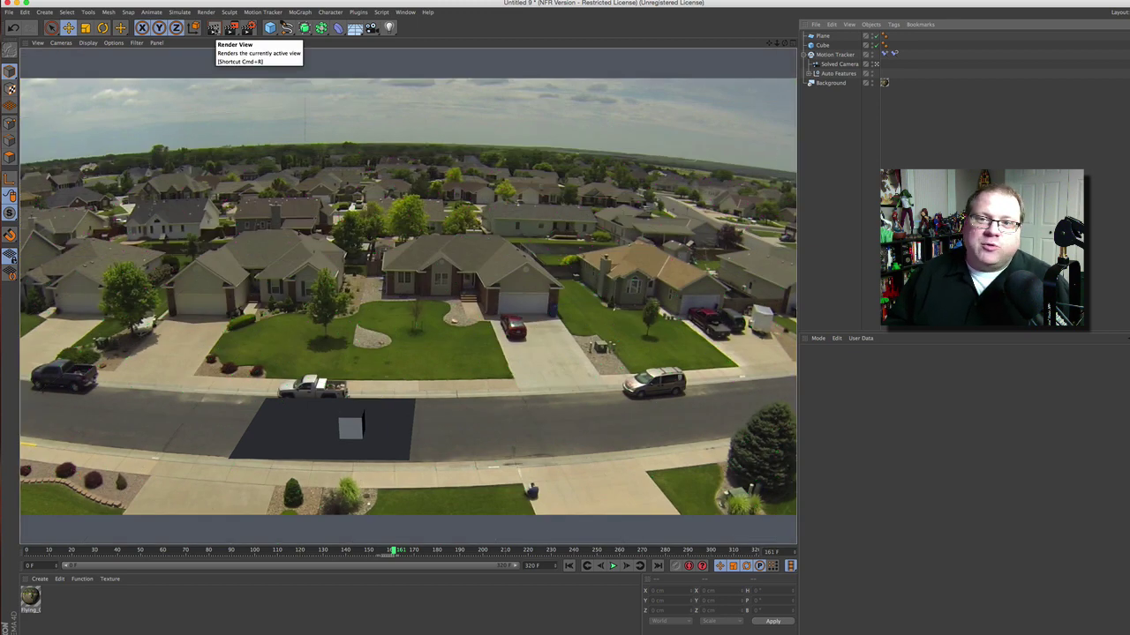
- Apply the Flying_00000 footage material to the plane and set its texture projection to Frontal
{"action": "left_click", "coordinate": [827, 37]}
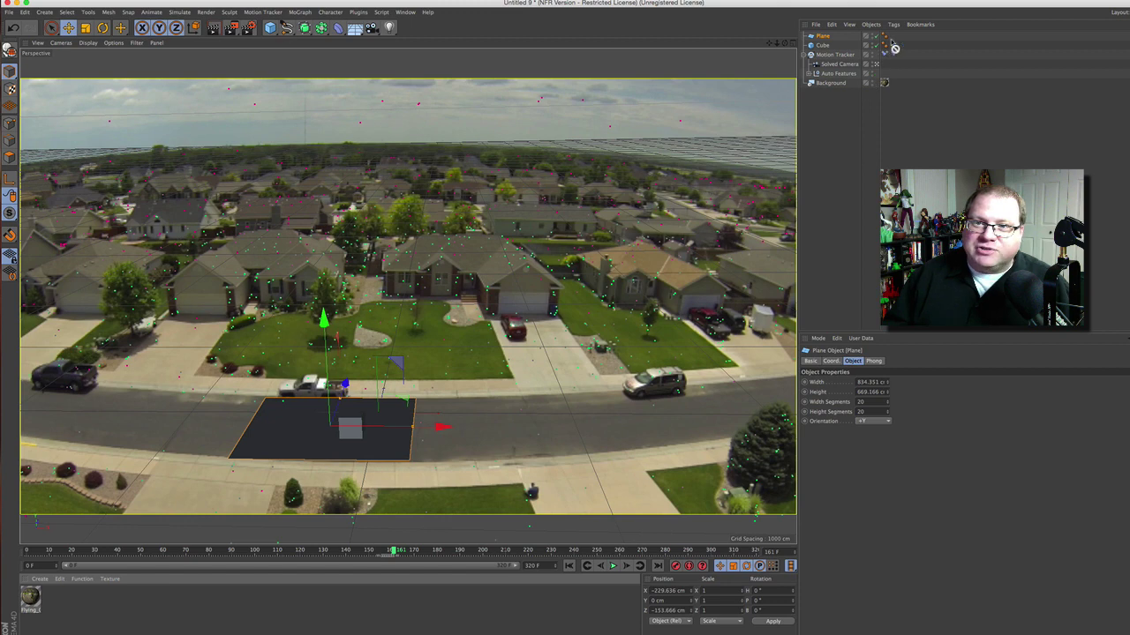
{"action": "left_click_drag", "start_coordinate": [843, 43], "coordinate": [828, 36]}
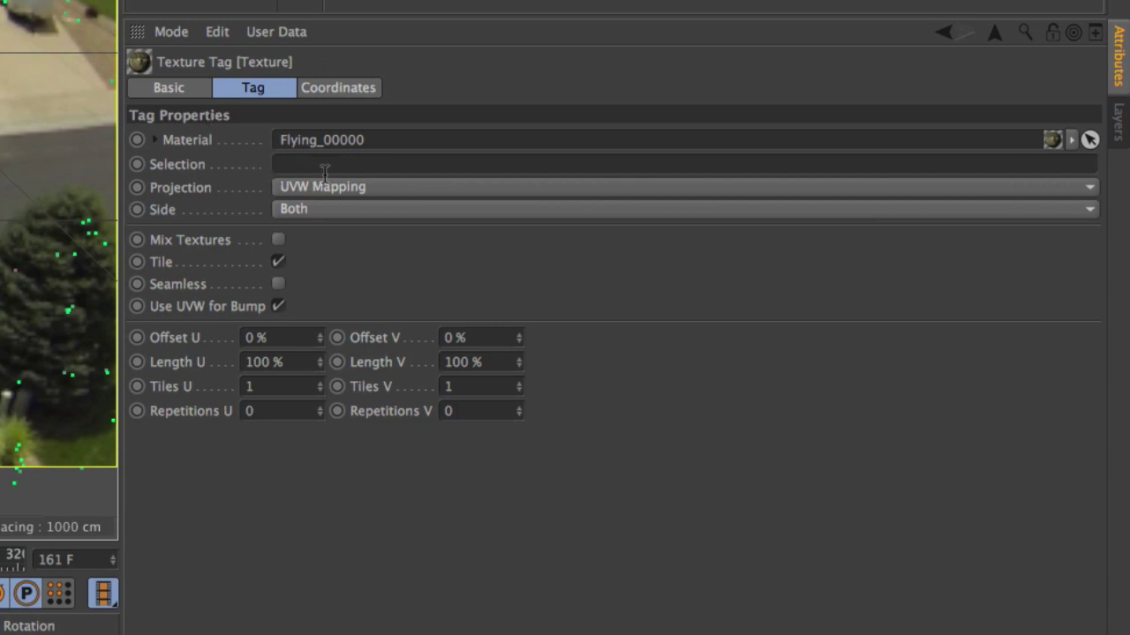
{"action": "left_click", "coordinate": [369, 198]}
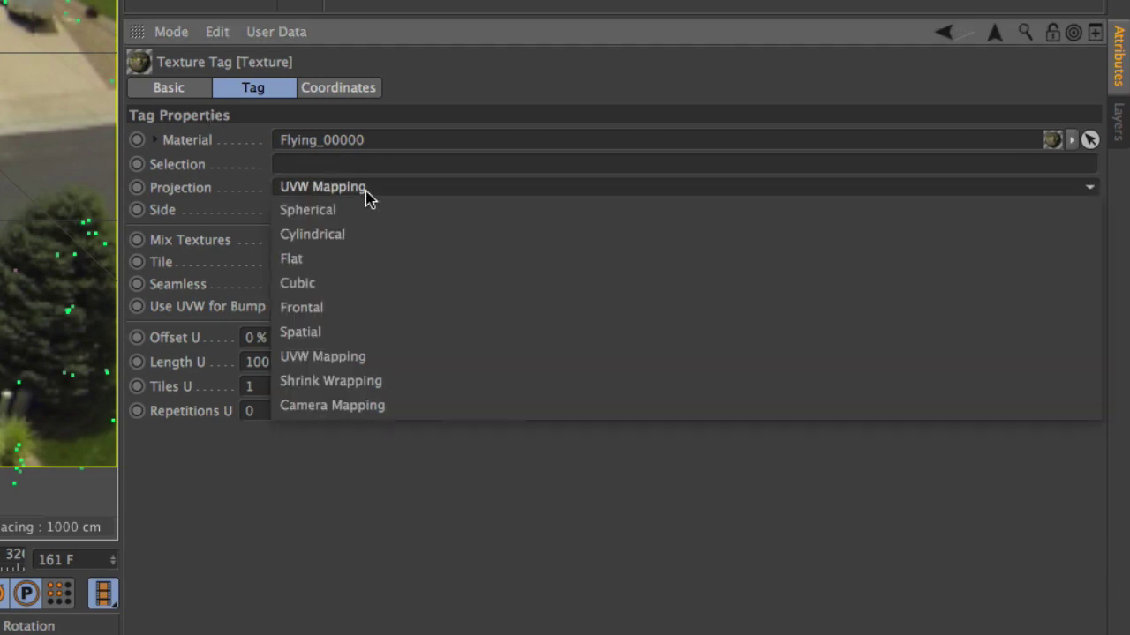
{"action": "left_click", "coordinate": [366, 306]}
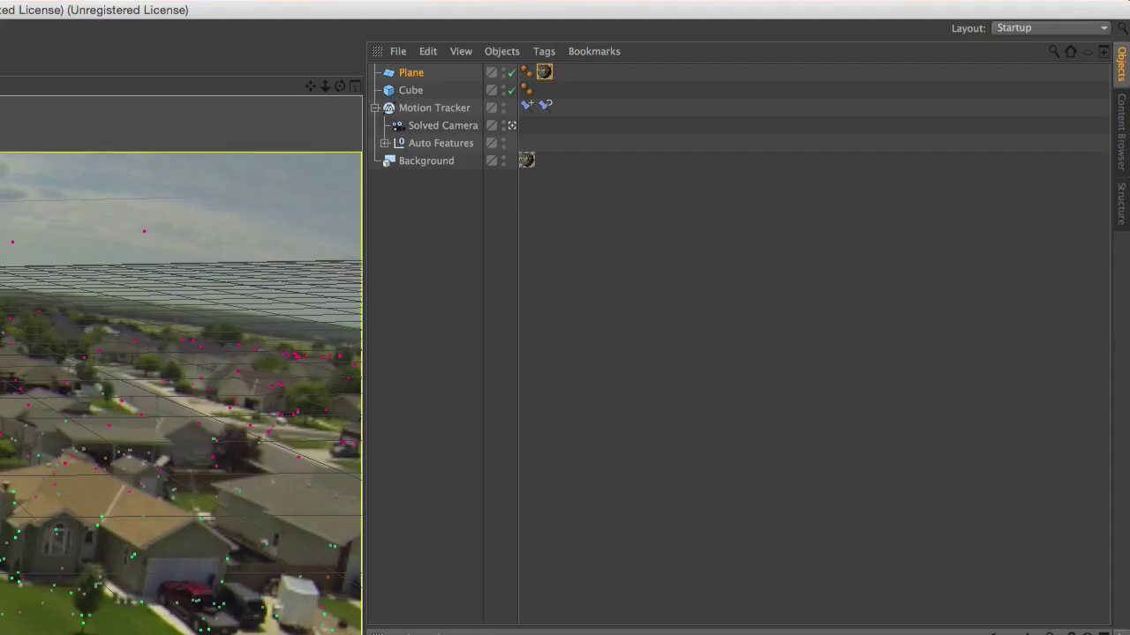
- Add a Compositing tag to the plane, enable Compositing Background on it, and render the view
{"action": "right_click", "coordinate": [413, 80]}
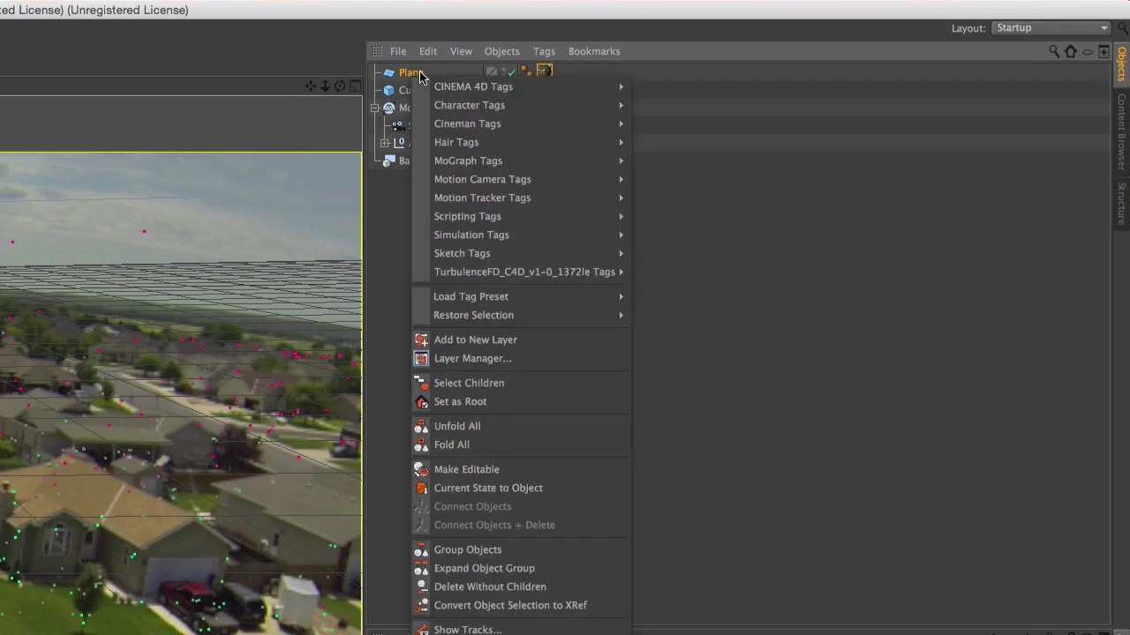
{"action": "mouse_move", "coordinate": [520, 92]}
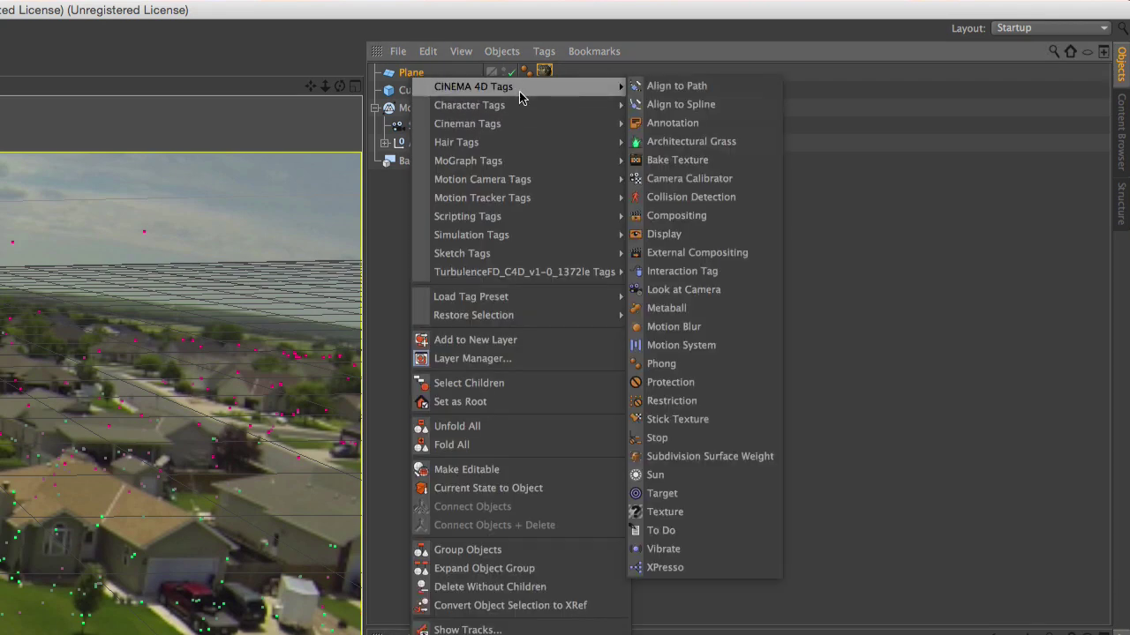
{"action": "left_click", "coordinate": [696, 218]}
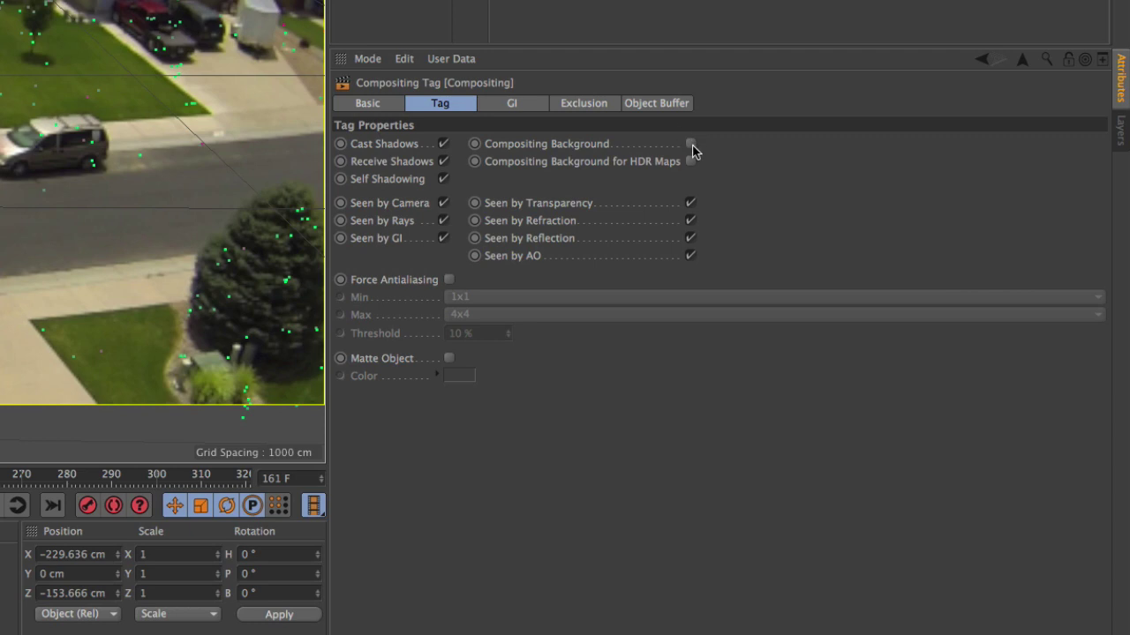
{"action": "left_click", "coordinate": [692, 144]}
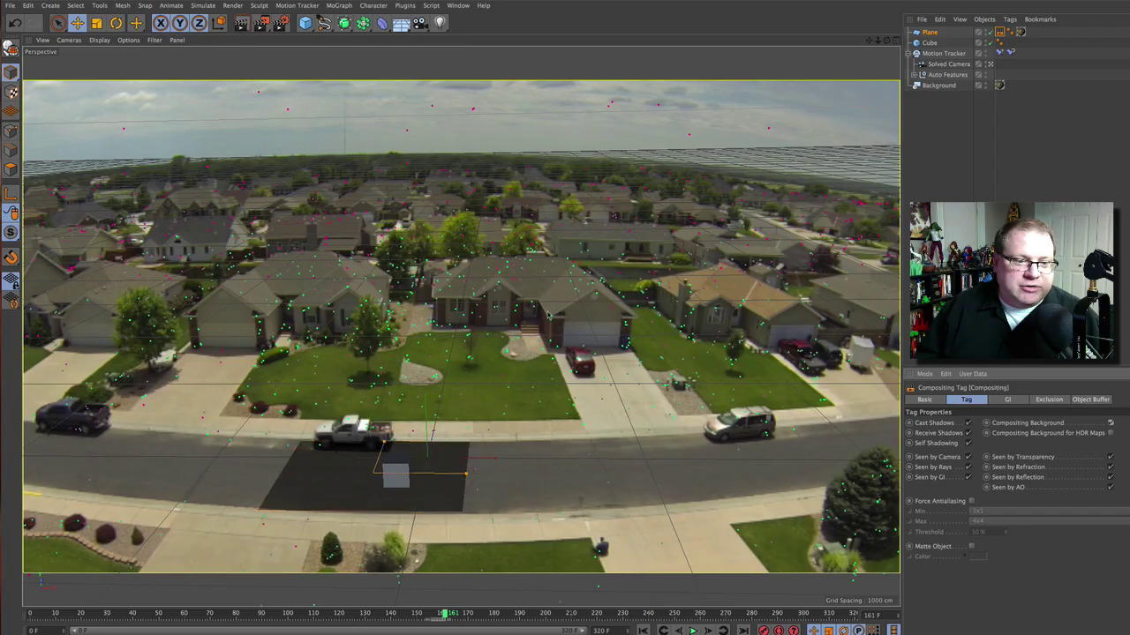
{"action": "key", "text": "ctrl+r"}
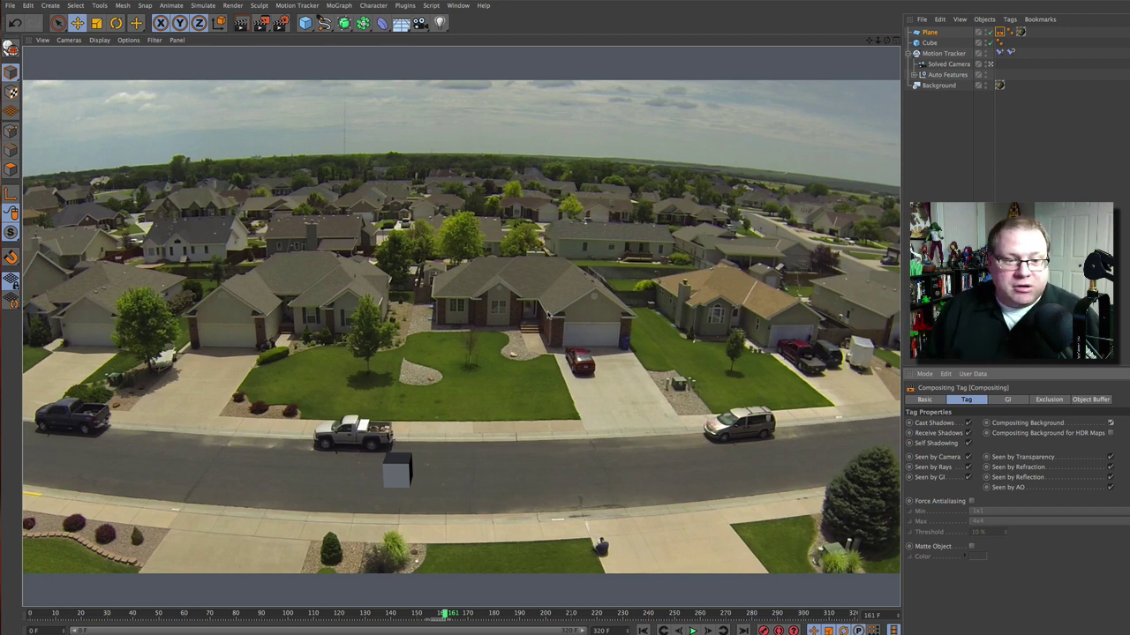
- Add an omni light, raise it high above the street, shift it along X, and set its shadow type to Raytraced (Hard)
{"action": "left_click_drag", "start_coordinate": [440, 23], "coordinate": [467, 37]}
{"action": "left_click_drag", "start_coordinate": [426, 349], "coordinate": [414, 97]}
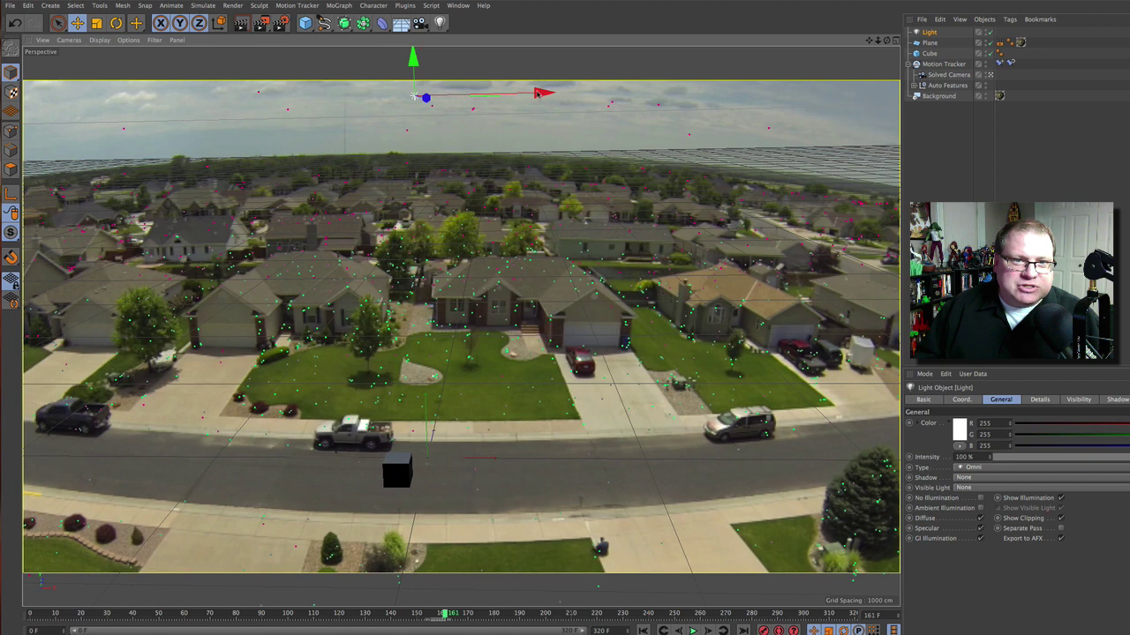
{"action": "left_click_drag", "start_coordinate": [536, 92], "coordinate": [559, 92]}
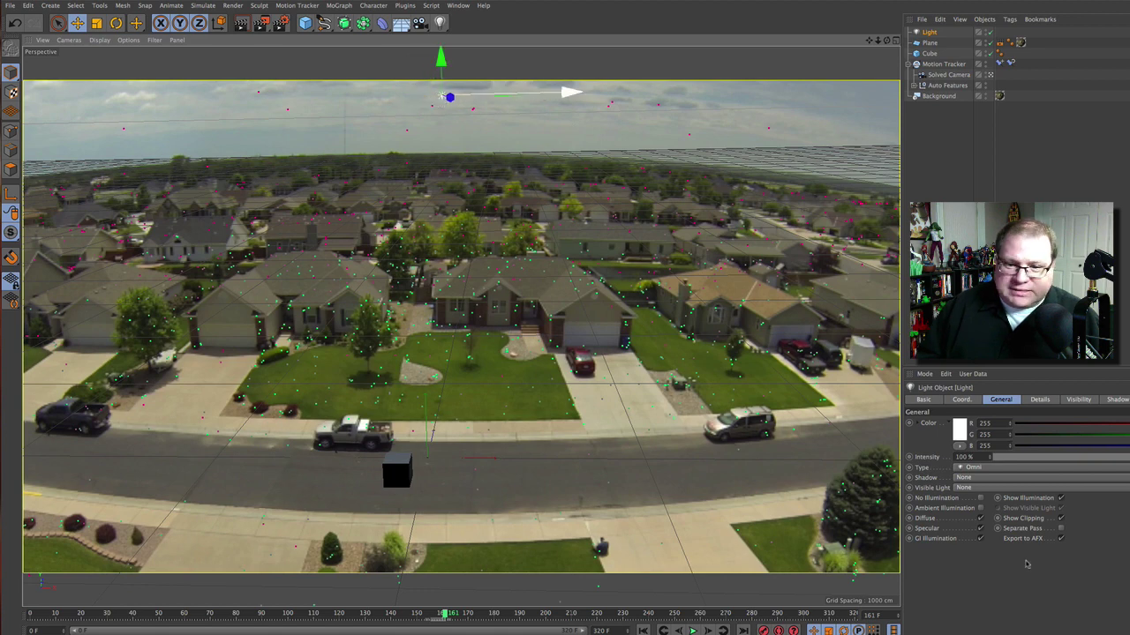
{"action": "left_click", "coordinate": [975, 479]}
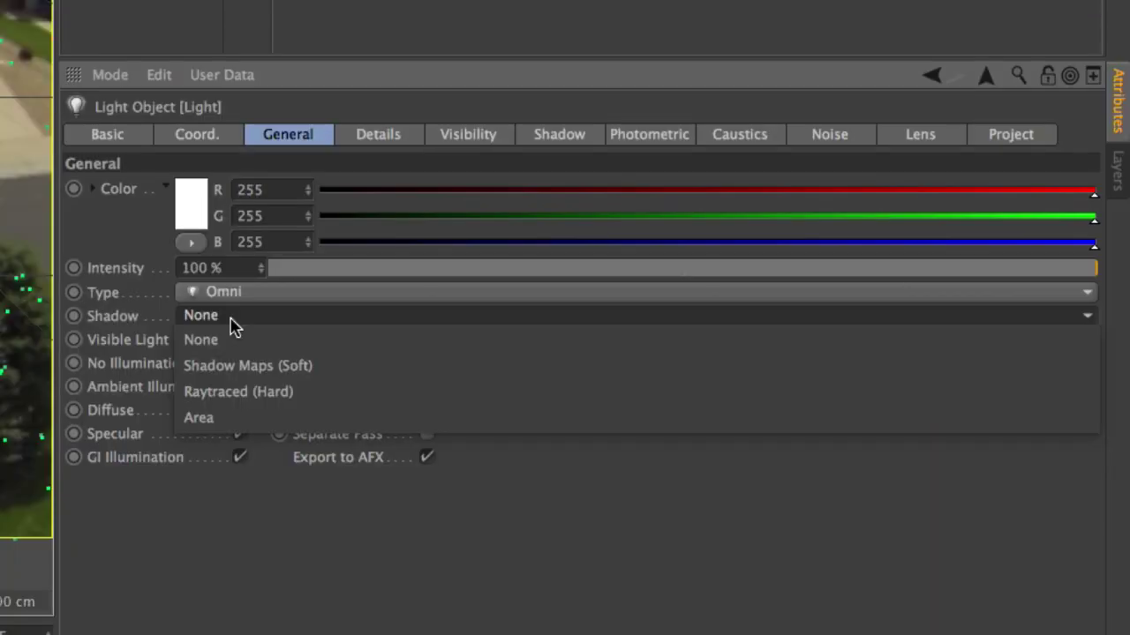
{"action": "left_click", "coordinate": [258, 391]}
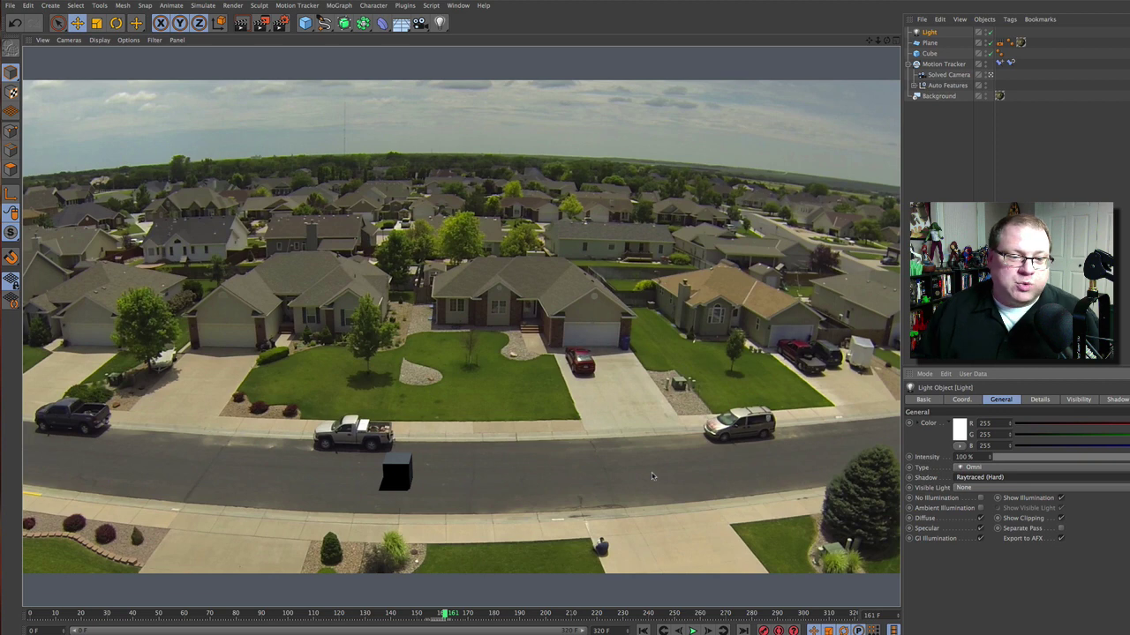
- Add the Ambient Occlusion and Global Illumination effects to the render settings
{"action": "left_click", "coordinate": [281, 23]}
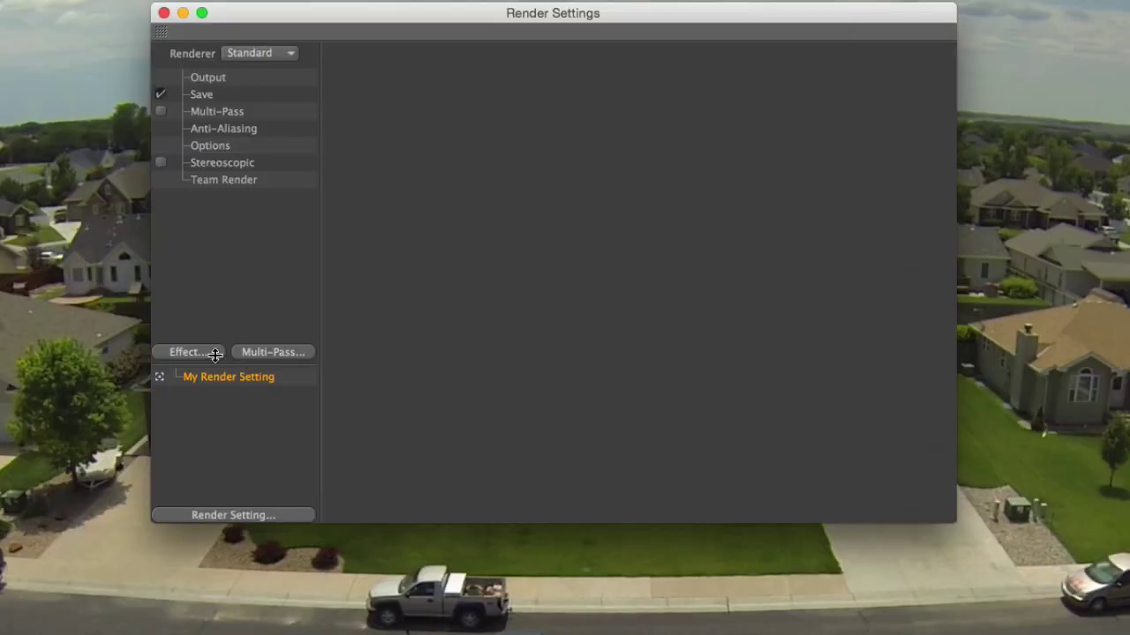
{"action": "left_click", "coordinate": [209, 302]}
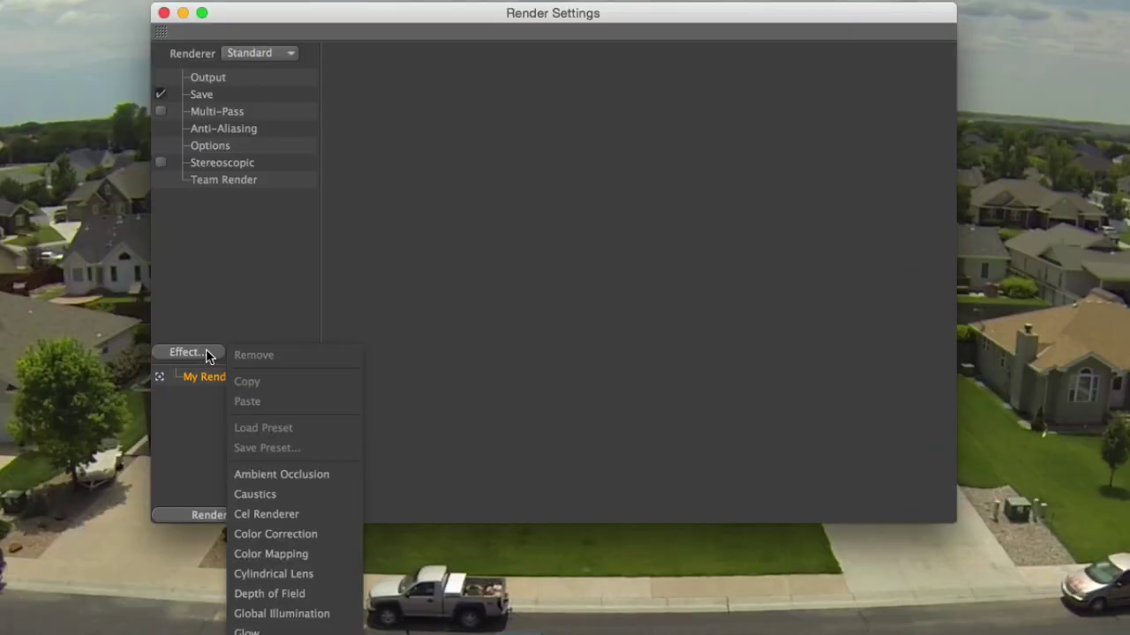
{"action": "left_click", "coordinate": [281, 474]}
{"action": "left_click", "coordinate": [188, 352]}
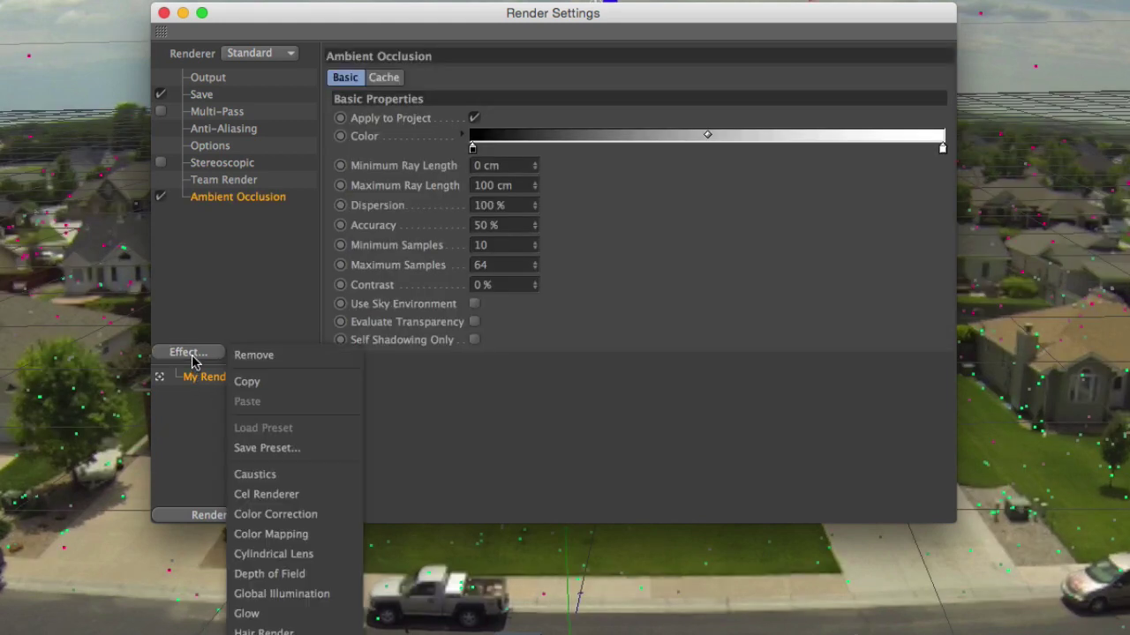
{"action": "left_click", "coordinate": [300, 593]}
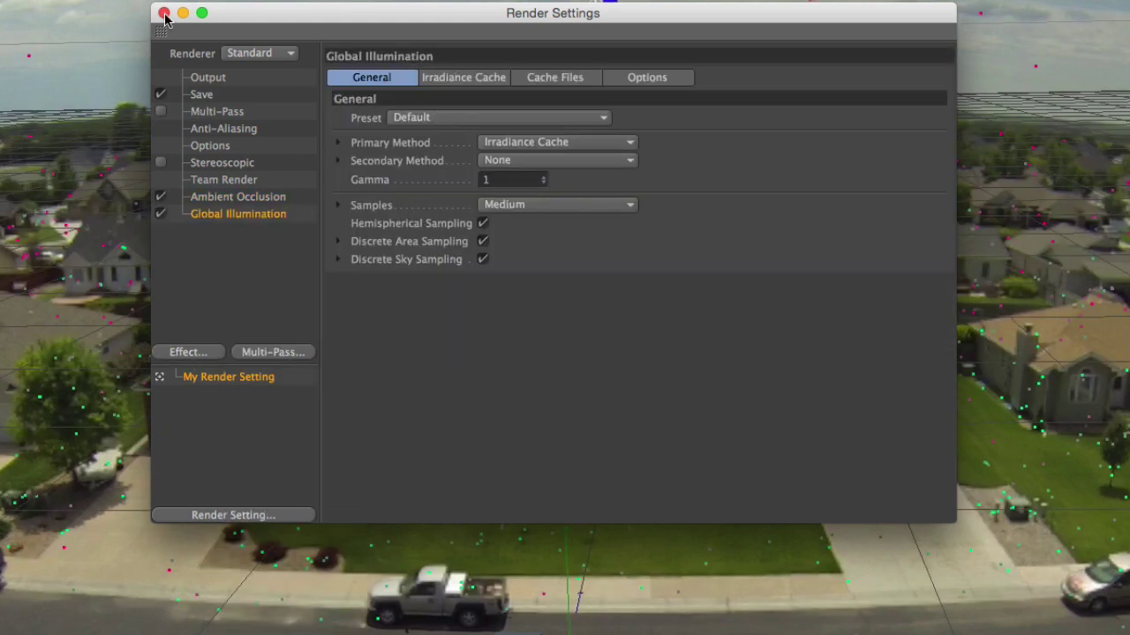
{"action": "left_click", "coordinate": [164, 13]}
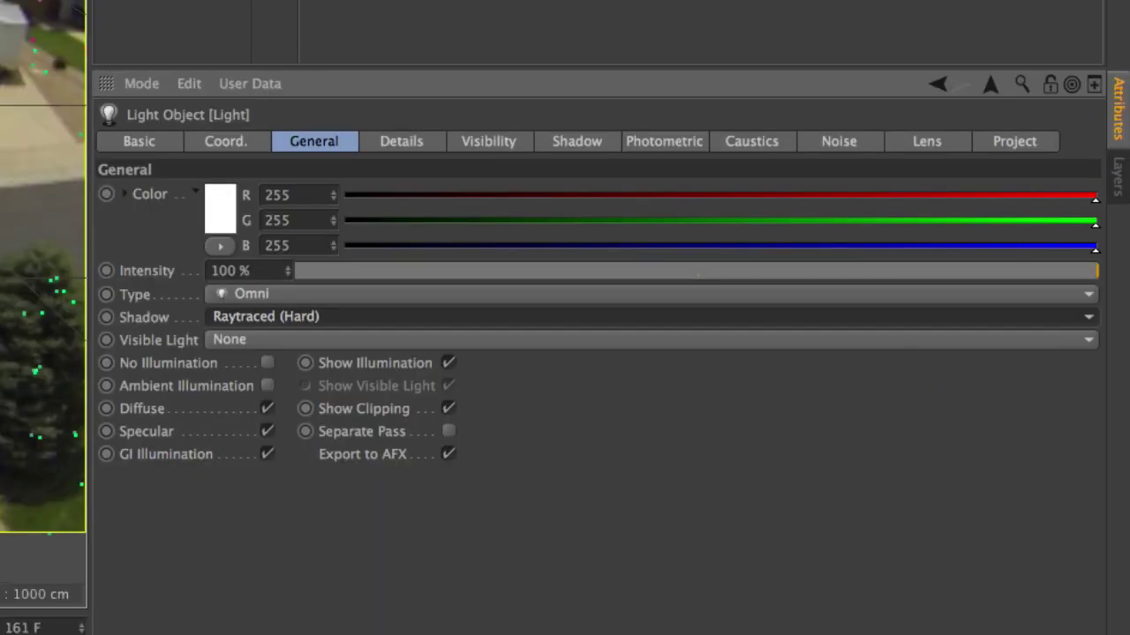
- Change the omni light's shadow type to Shadow Maps (Soft)
{"action": "left_click", "coordinate": [265, 317]}
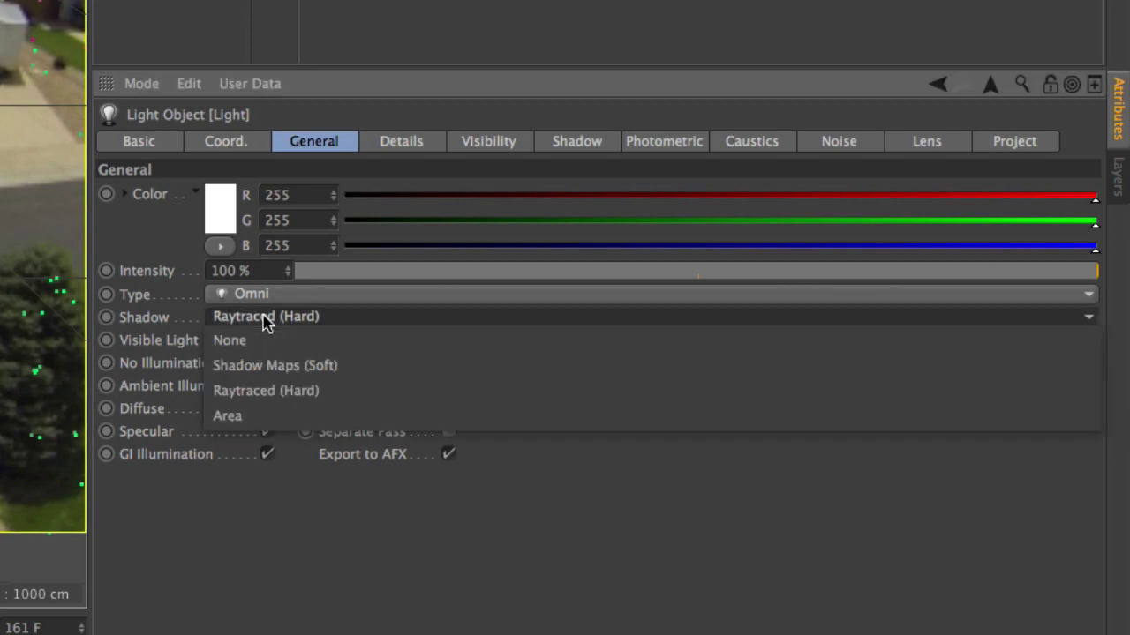
{"action": "left_click", "coordinate": [280, 366]}
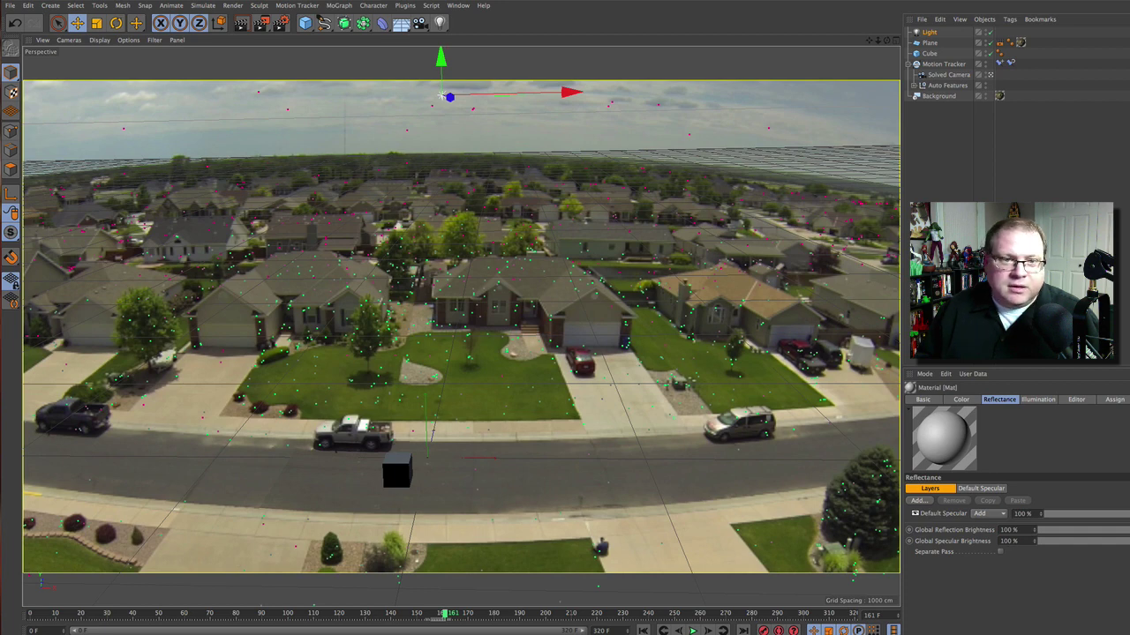
- Set the new material's color to a teal green with R 37, G 156 and B 135
{"action": "double_click", "coordinate": [44, 633]}
{"action": "left_click_drag", "start_coordinate": [541, 120], "coordinate": [469, 120]}
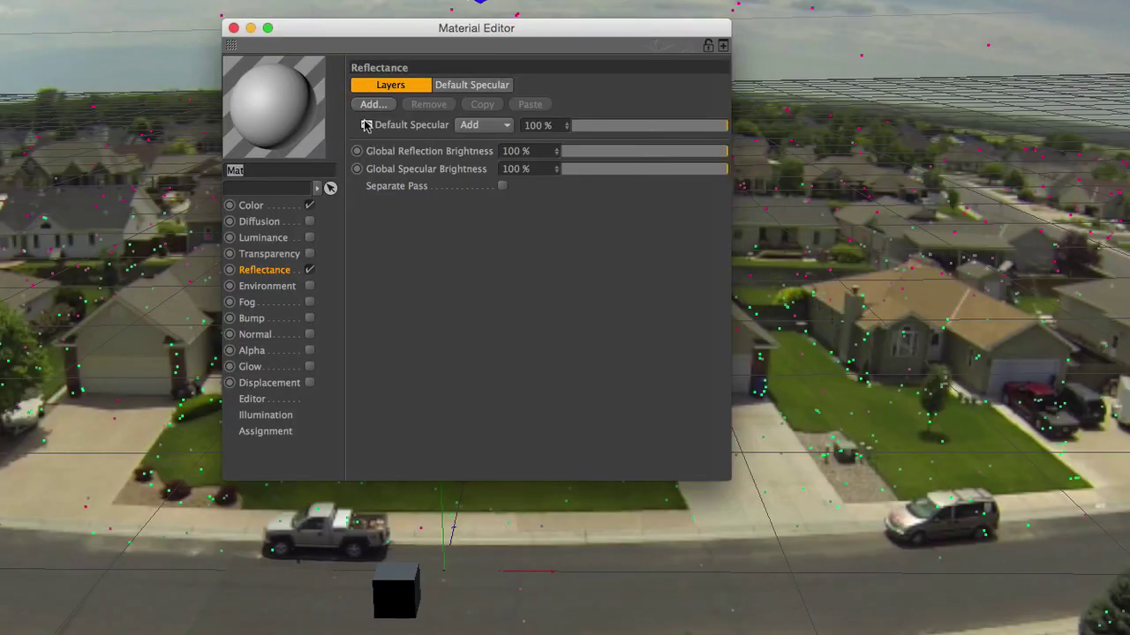
{"action": "left_click", "coordinate": [258, 209]}
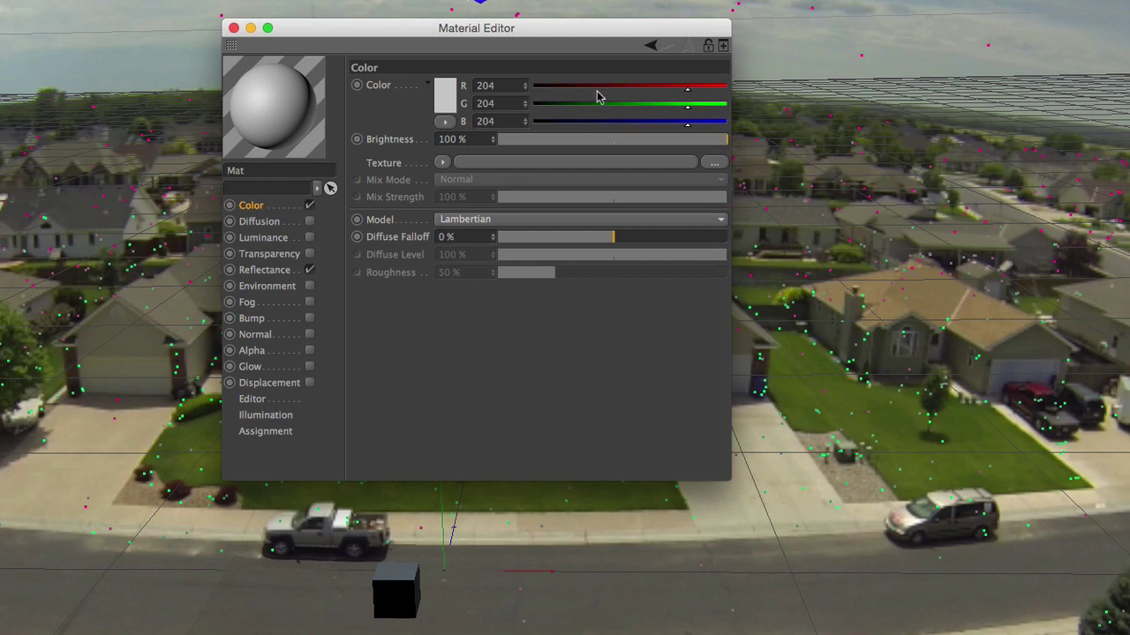
{"action": "left_click_drag", "start_coordinate": [687, 91], "coordinate": [601, 98]}
{"action": "left_click_drag", "start_coordinate": [687, 123], "coordinate": [657, 129]}
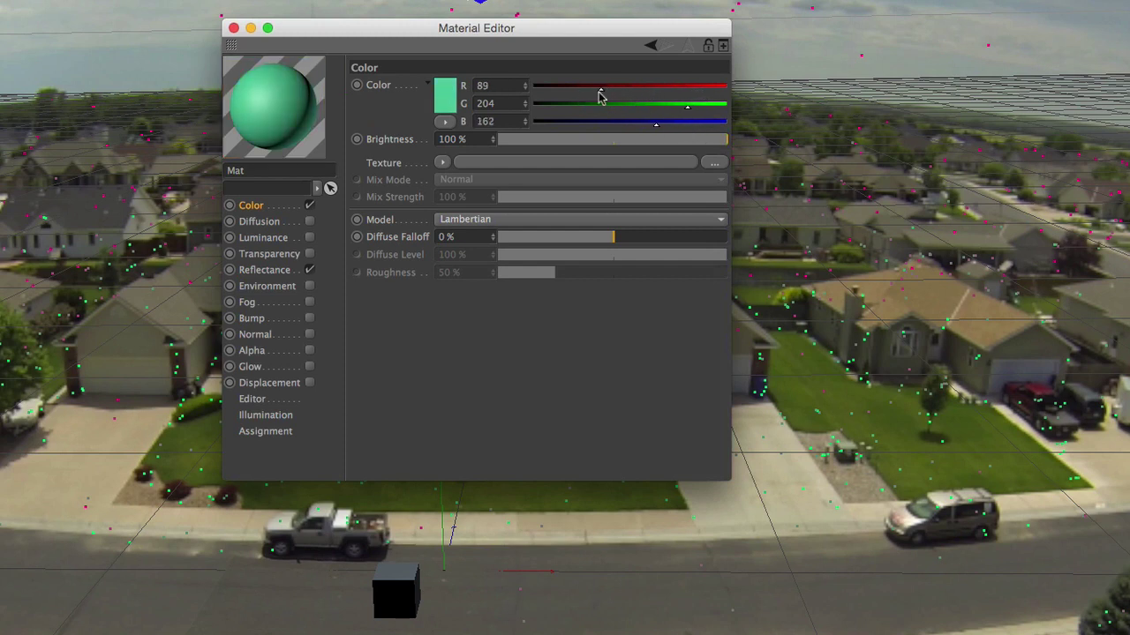
{"action": "left_click_drag", "start_coordinate": [594, 98], "coordinate": [561, 91]}
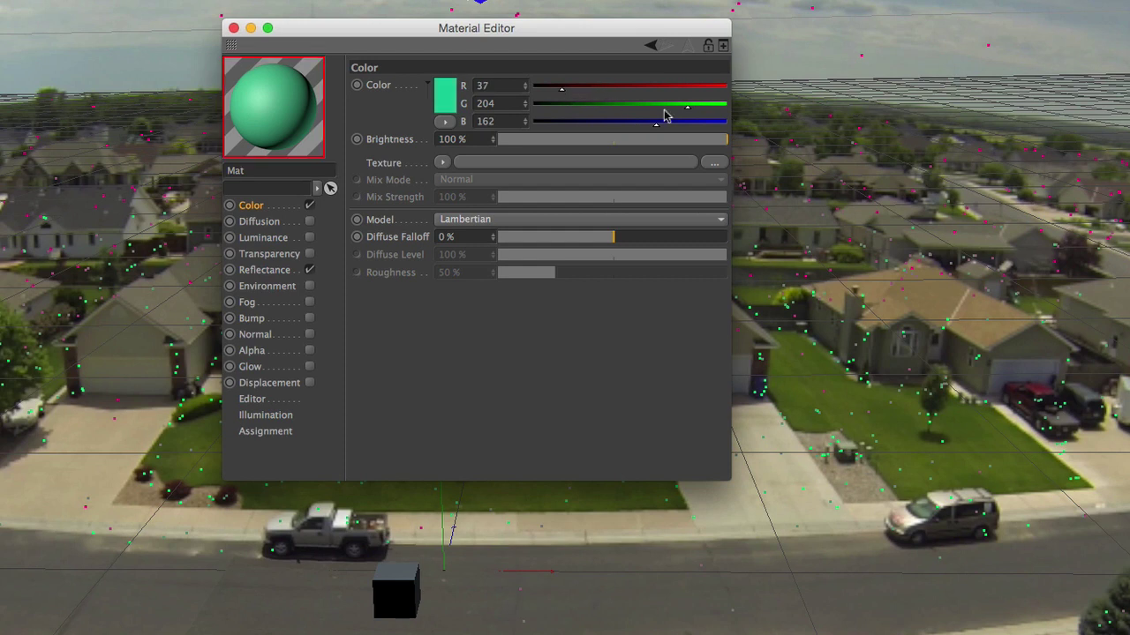
{"action": "left_click_drag", "start_coordinate": [689, 107], "coordinate": [633, 132]}
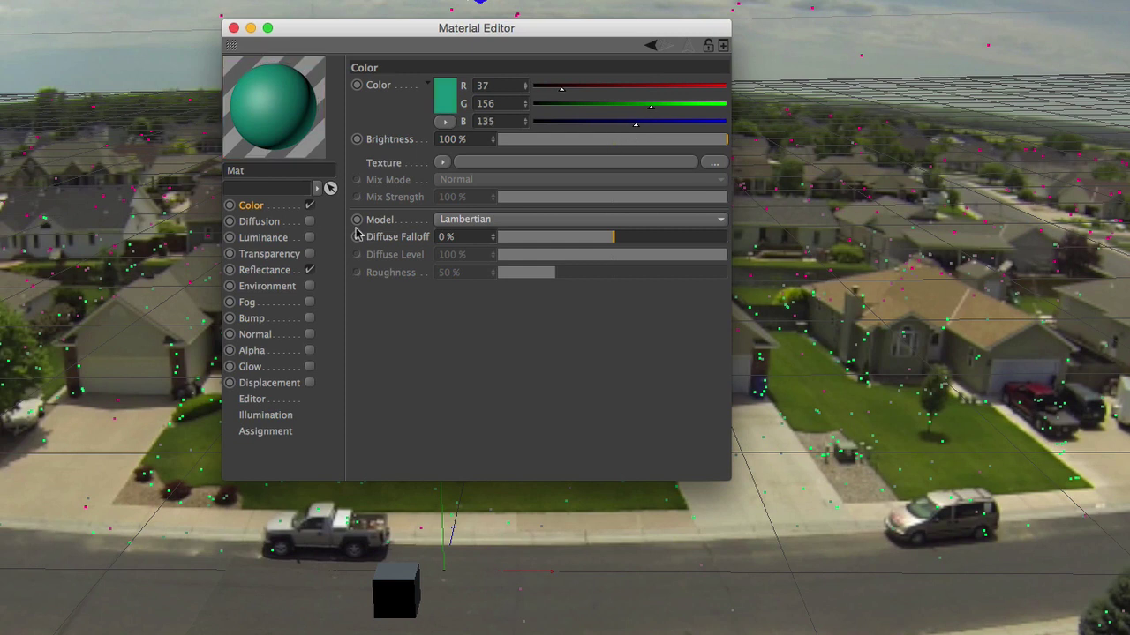
- Add a Beckmann reflectance layer to the material with 23% roughness and 48% reflection strength
{"action": "left_click", "coordinate": [261, 271]}
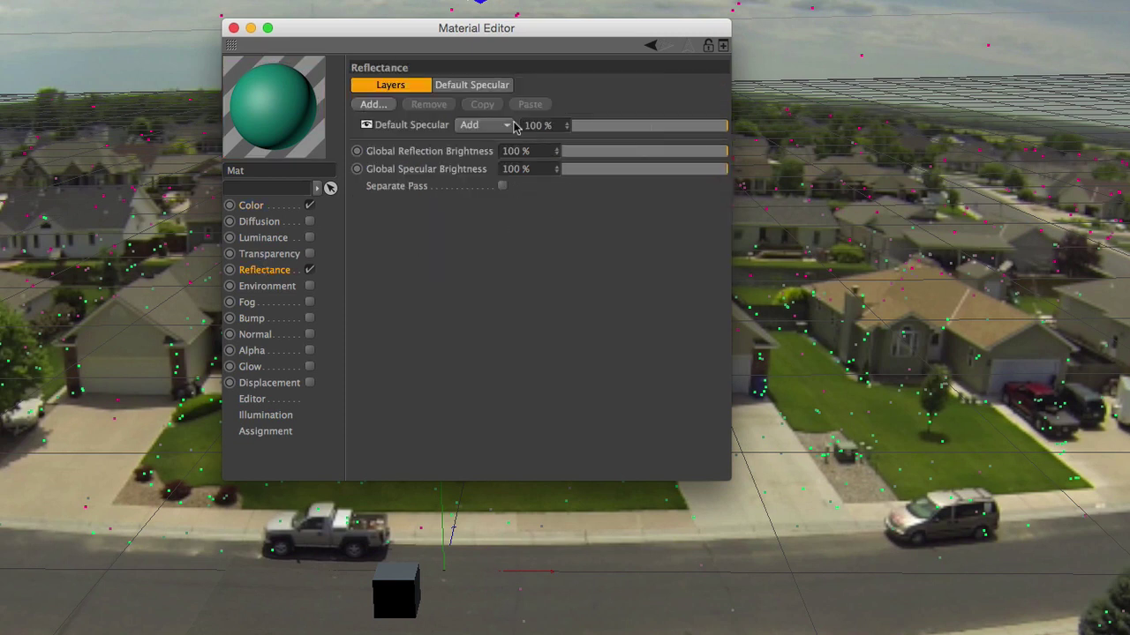
{"action": "left_click", "coordinate": [377, 108]}
{"action": "left_click", "coordinate": [430, 108]}
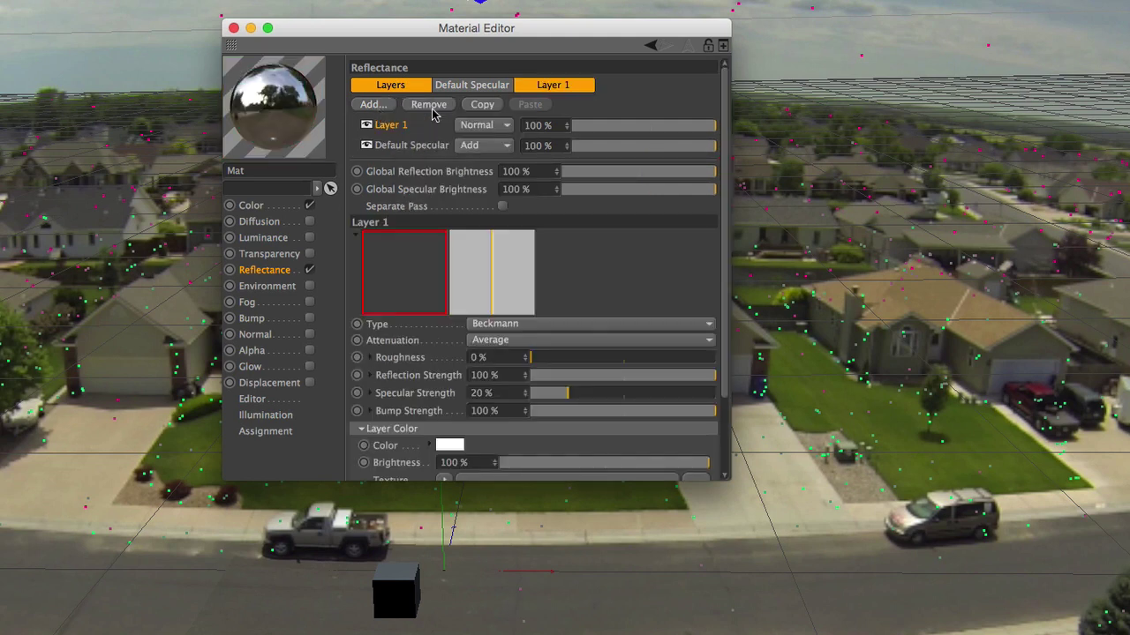
{"action": "left_click_drag", "start_coordinate": [726, 476], "coordinate": [897, 607]}
{"action": "left_click_drag", "start_coordinate": [534, 358], "coordinate": [637, 362]}
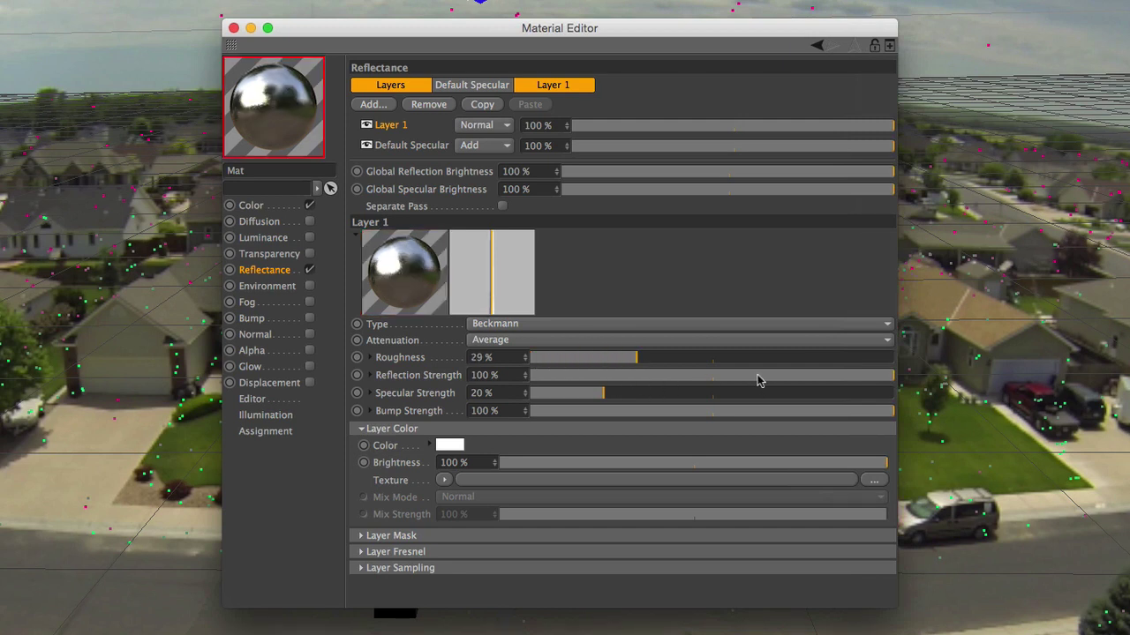
{"action": "left_click_drag", "start_coordinate": [759, 380], "coordinate": [706, 378]}
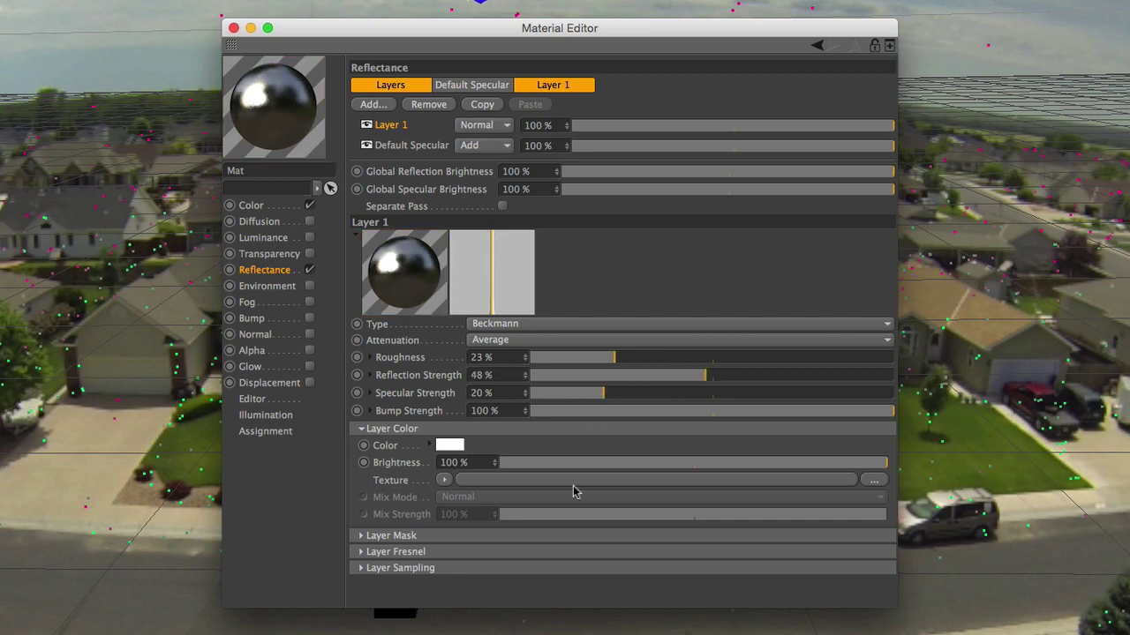
- Set the reflectance layer's Fresnel to Dielectric with the Milk preset
{"action": "left_click", "coordinate": [361, 552]}
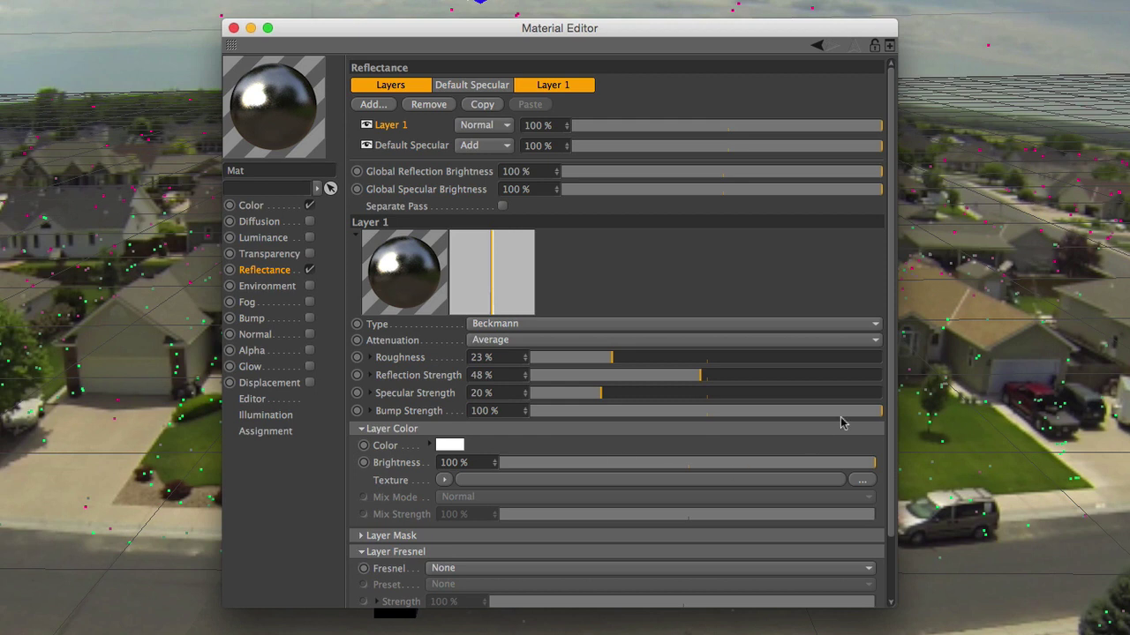
{"action": "scroll", "coordinate": [891, 422], "scroll_direction": "down", "scroll_amount": 3}
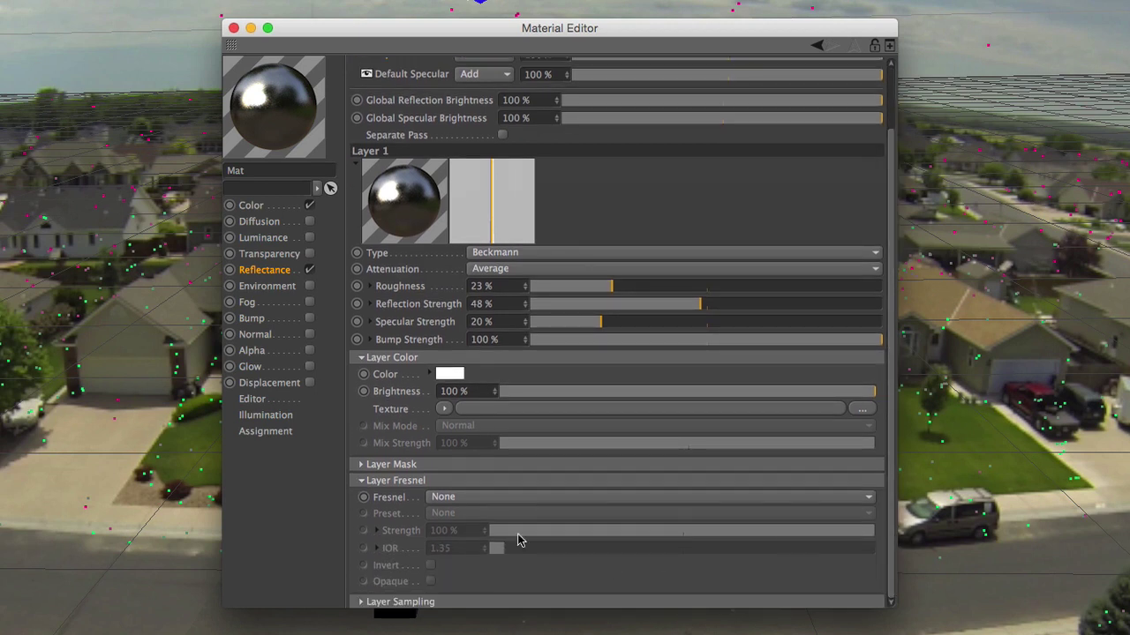
{"action": "left_click", "coordinate": [458, 498]}
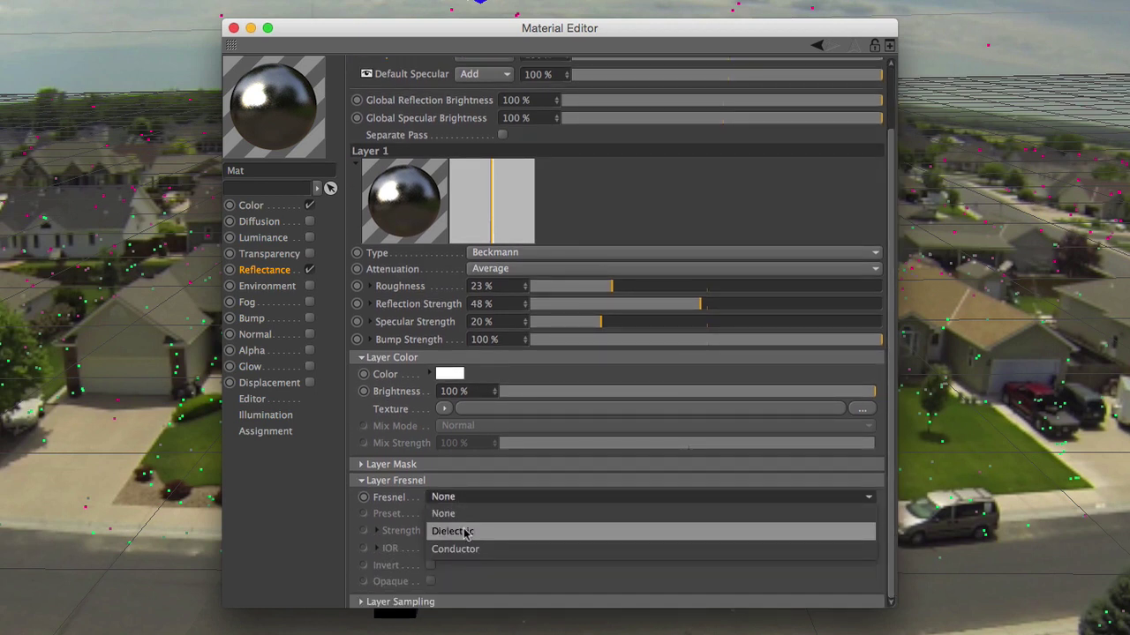
{"action": "left_click", "coordinate": [463, 531]}
{"action": "left_click", "coordinate": [525, 517]}
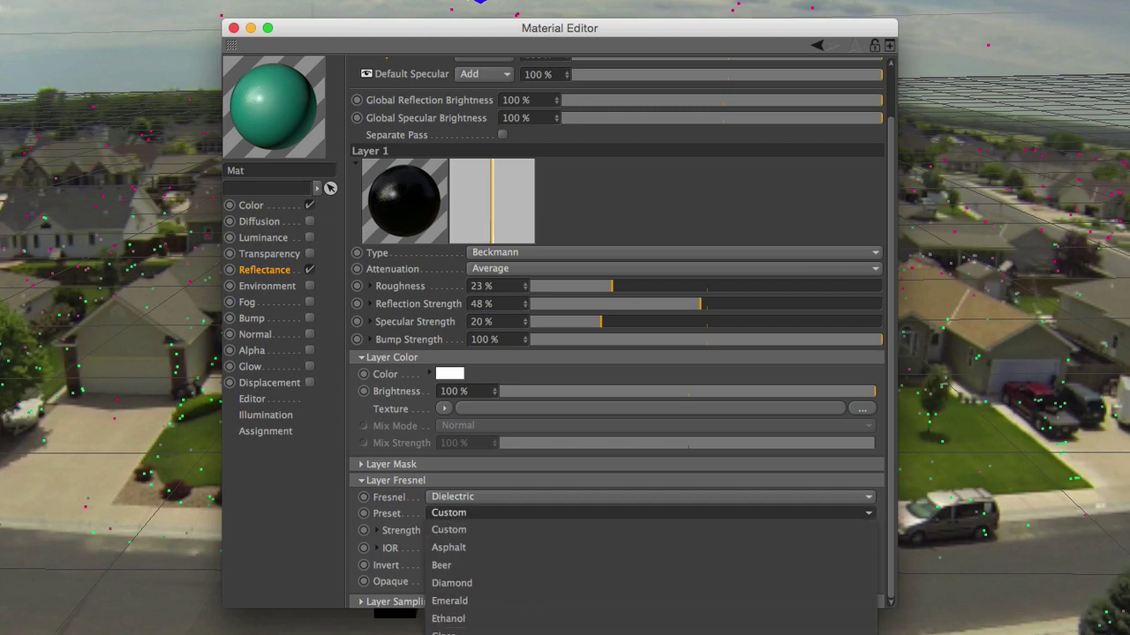
{"action": "left_click", "coordinate": [519, 623]}
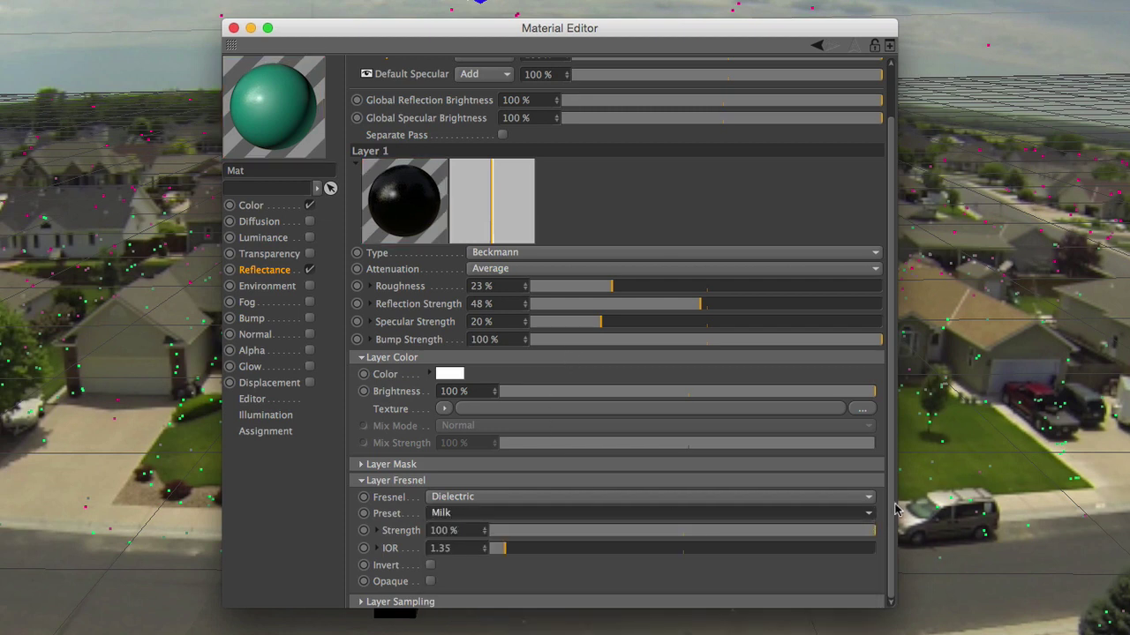
- Raise the reflectance layer's specular strength to 40% and apply the teal material to the cube
{"action": "scroll", "coordinate": [882, 432], "scroll_direction": "up", "scroll_amount": 3}
{"action": "left_click", "coordinate": [634, 339]}
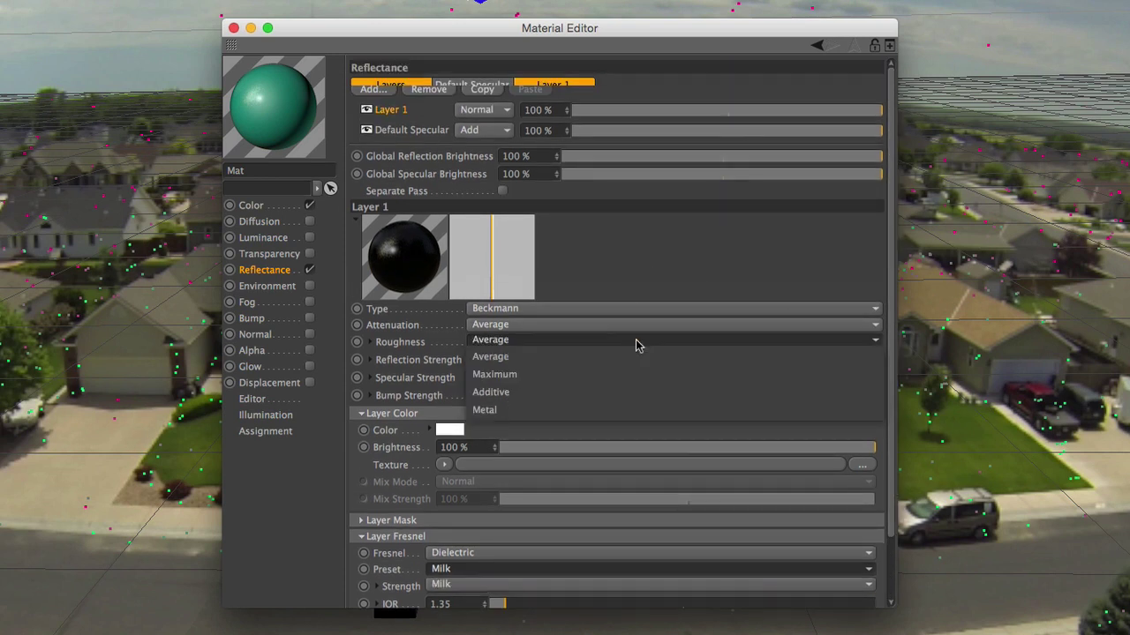
{"action": "left_click", "coordinate": [635, 339]}
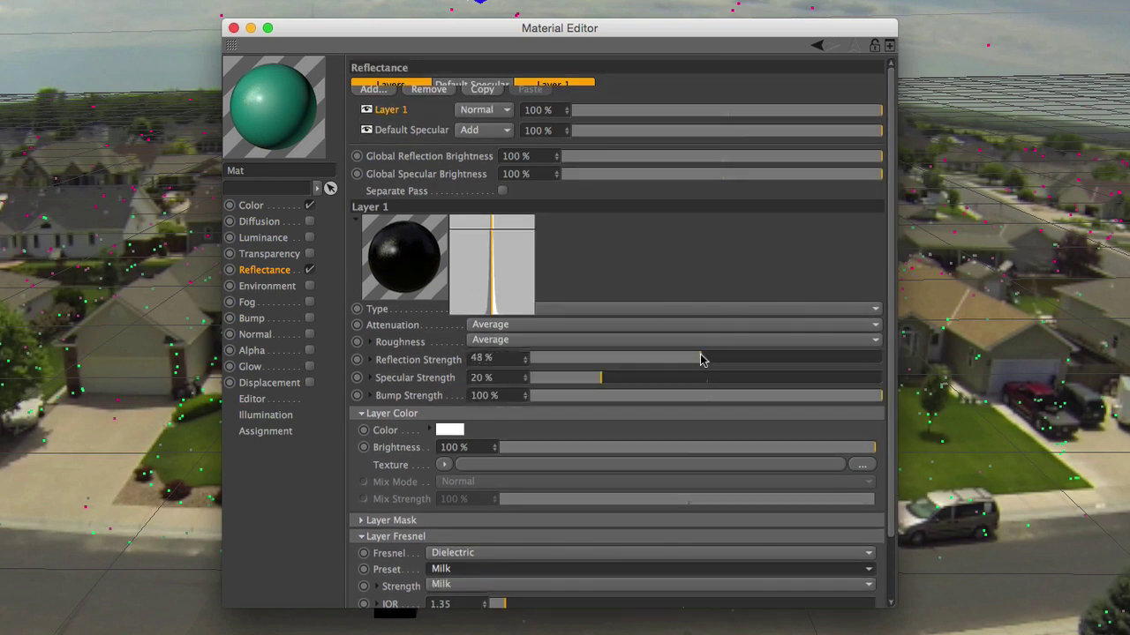
{"action": "left_click_drag", "start_coordinate": [602, 380], "coordinate": [673, 381]}
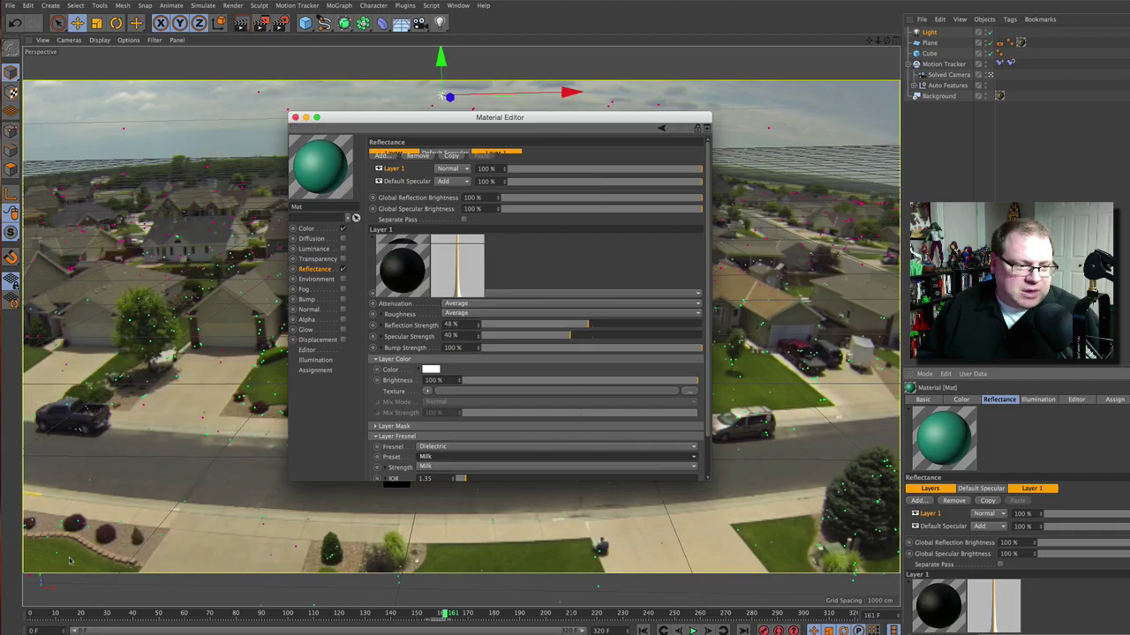
{"action": "left_click", "coordinate": [295, 117]}
{"action": "left_click_drag", "start_coordinate": [53, 634], "coordinate": [933, 54]}
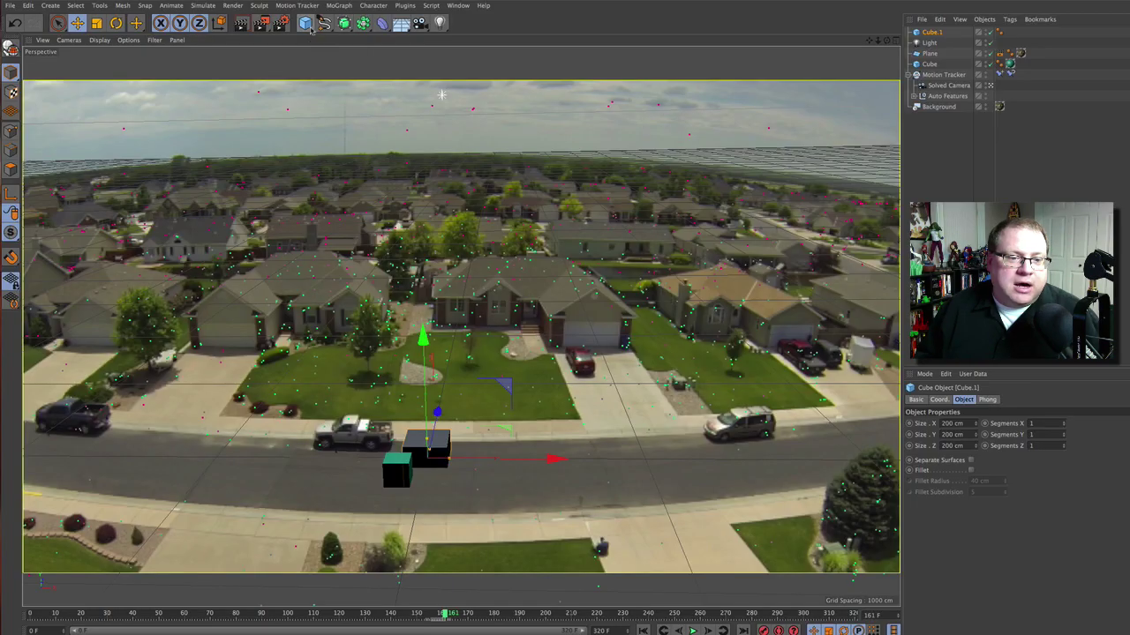
- Add a Figure object to the scene and scale it down
{"action": "left_click_drag", "start_coordinate": [304, 23], "coordinate": [466, 92]}
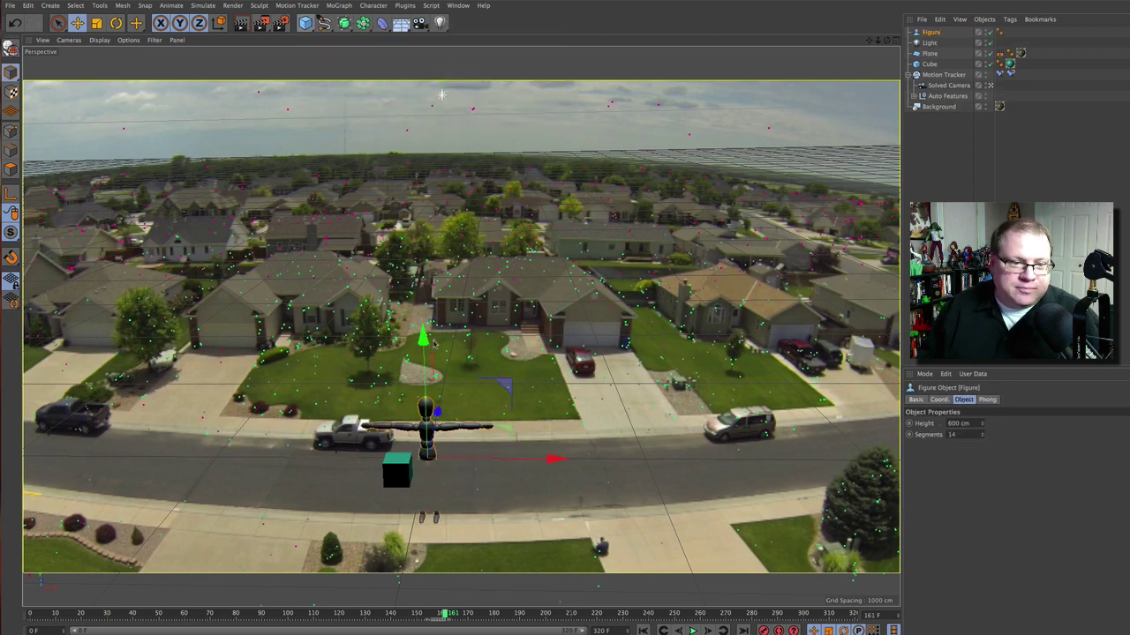
{"action": "key", "text": "t"}
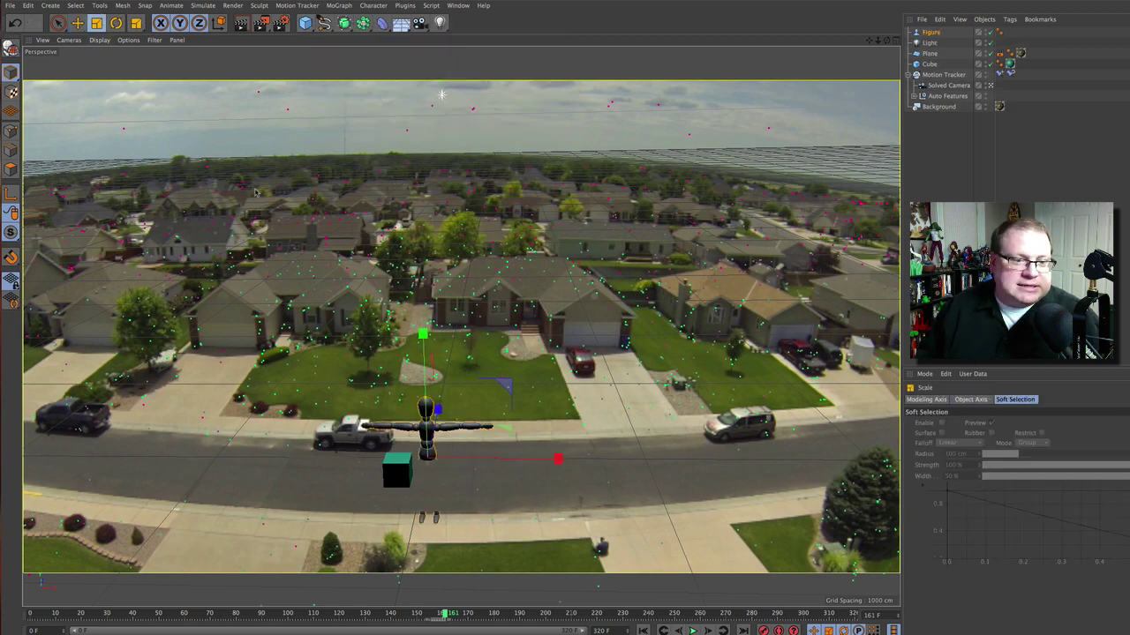
{"action": "left_click_drag", "start_coordinate": [557, 456], "coordinate": [521, 459]}
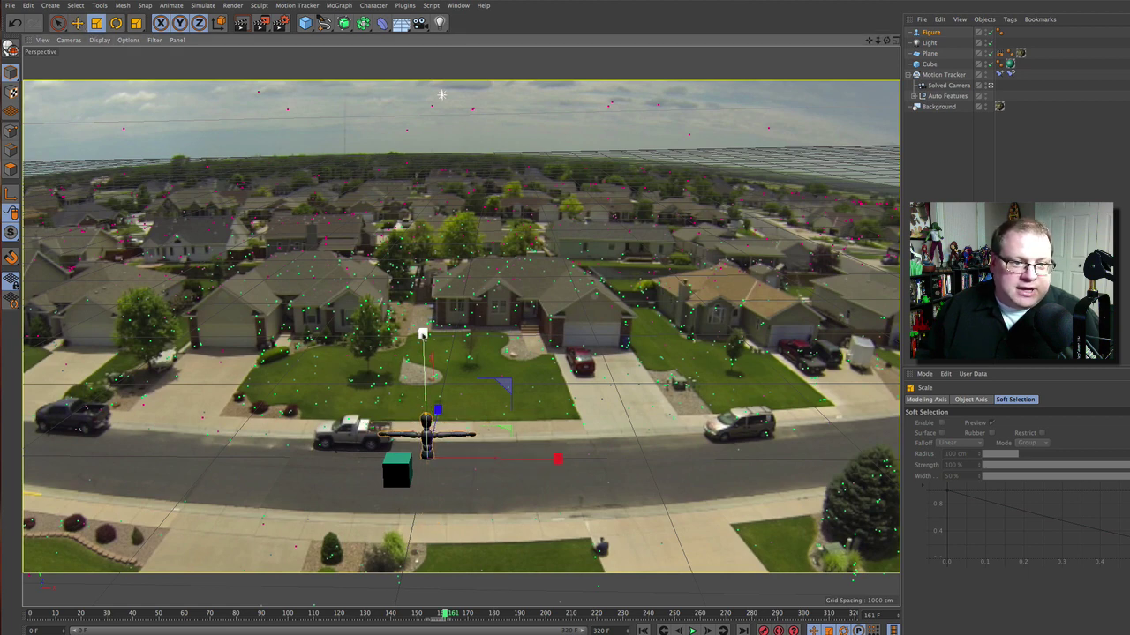
- Raise the figure so its feet meet the street, and move it along X and Z to stand beside the cube
{"action": "left_click", "coordinate": [78, 23]}
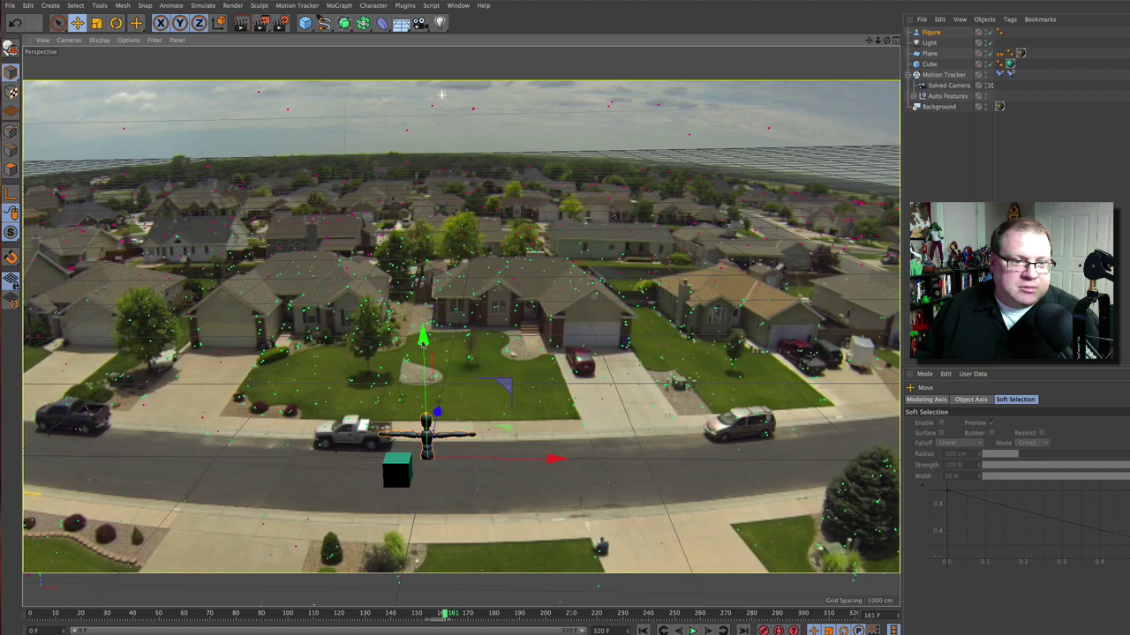
{"action": "left_click_drag", "start_coordinate": [425, 333], "coordinate": [423, 291]}
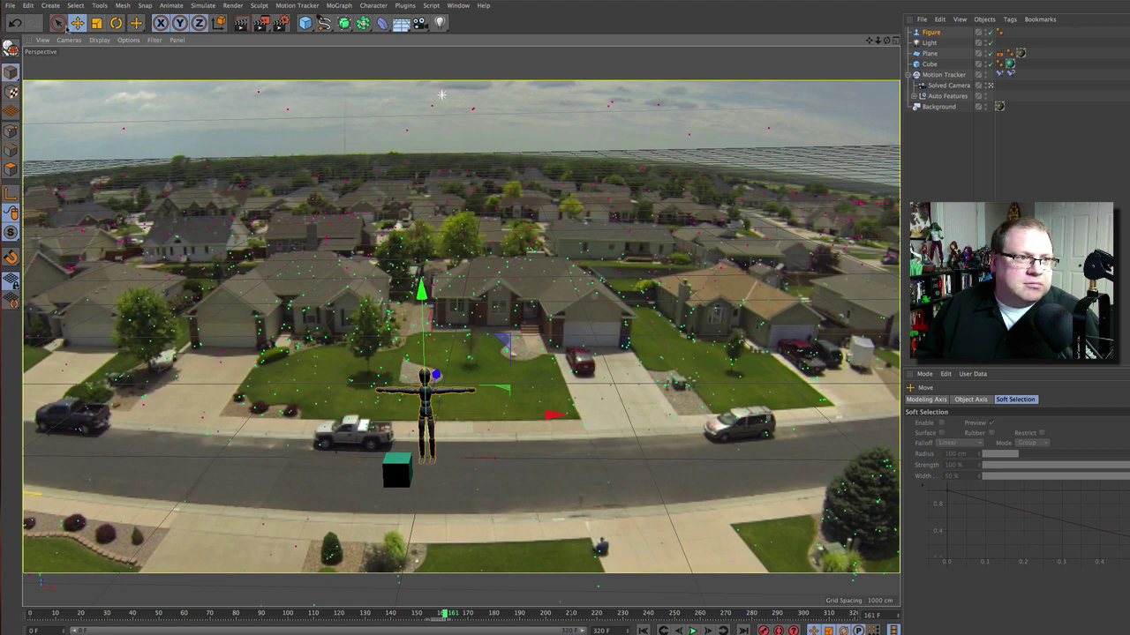
{"action": "left_click_drag", "start_coordinate": [557, 415], "coordinate": [482, 415]}
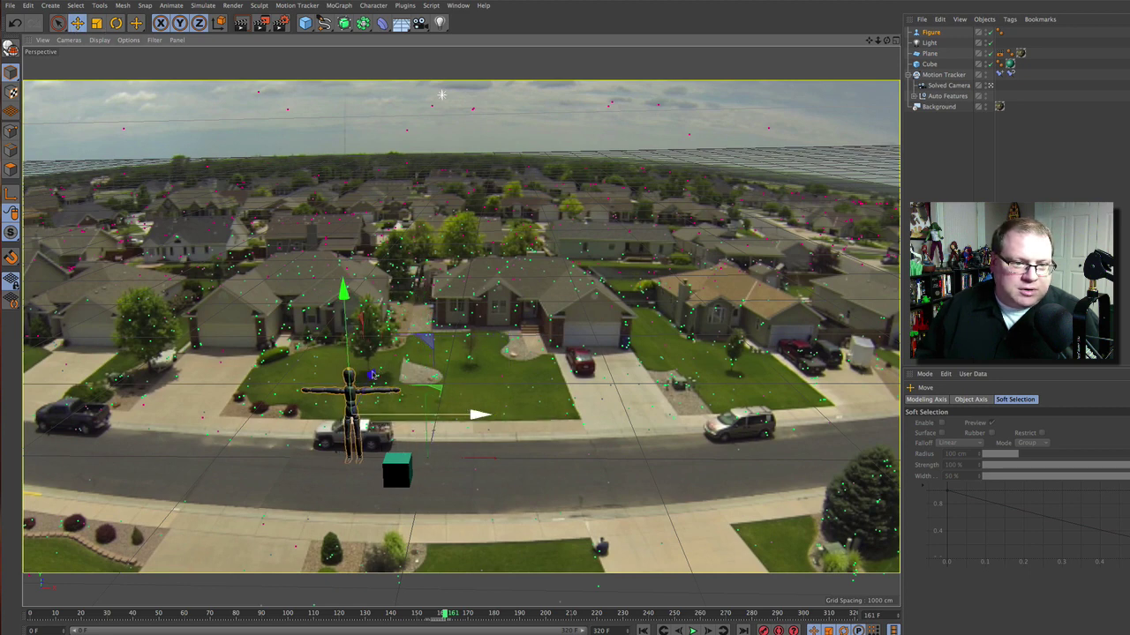
{"action": "left_click_drag", "start_coordinate": [375, 376], "coordinate": [386, 450]}
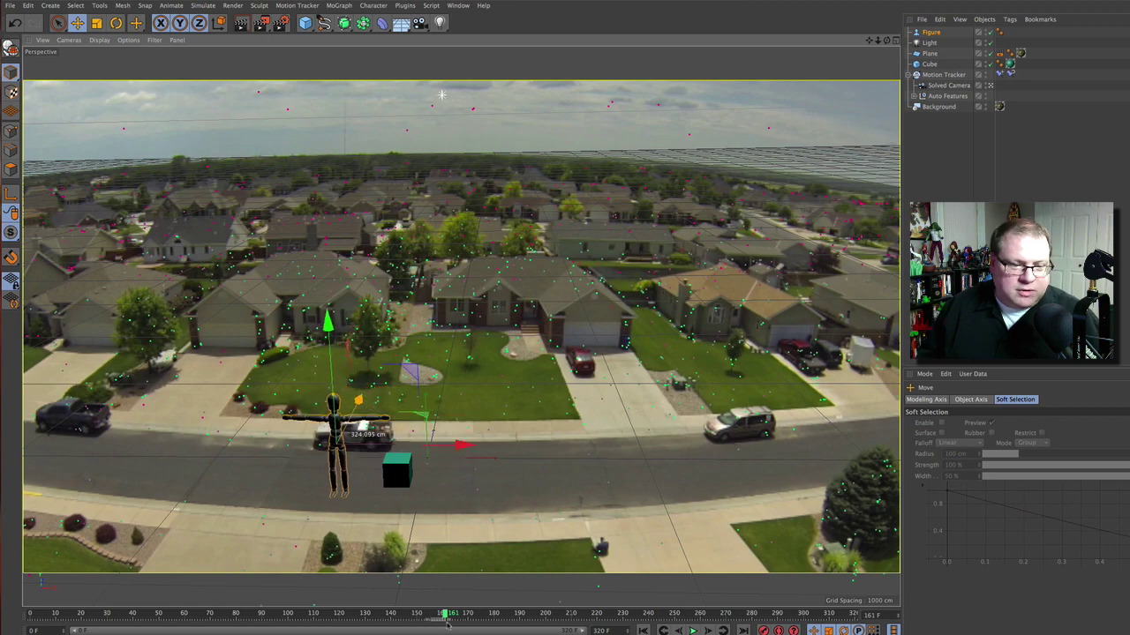
- Render the view at frame 112 and apply the teal material to the figure
{"action": "left_click_drag", "start_coordinate": [448, 618], "coordinate": [319, 617]}
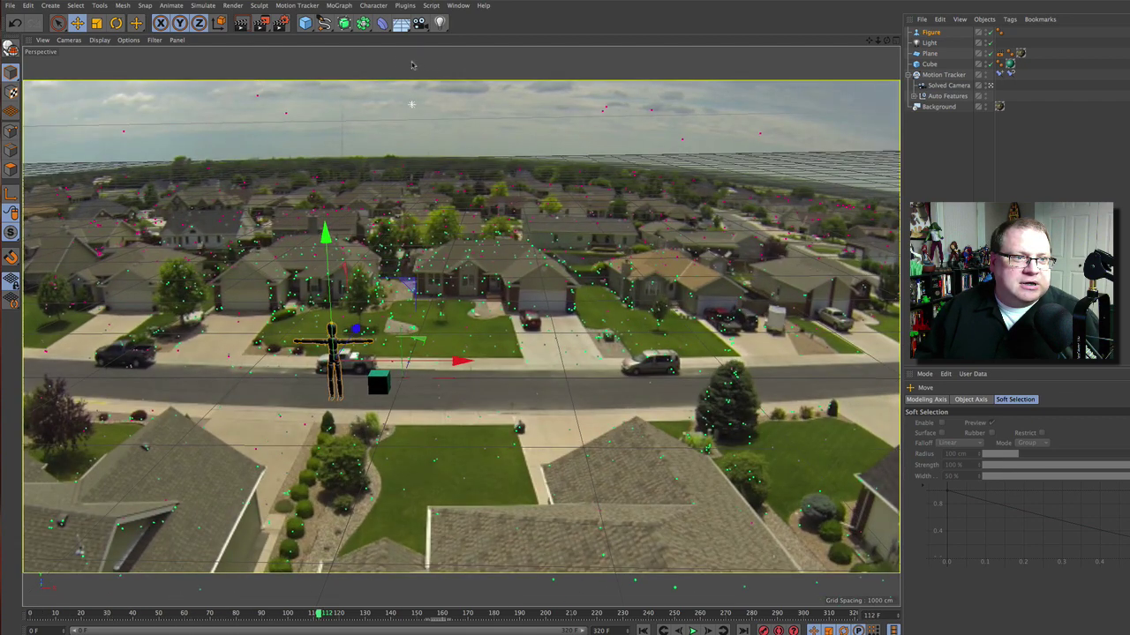
{"action": "left_click", "coordinate": [242, 23]}
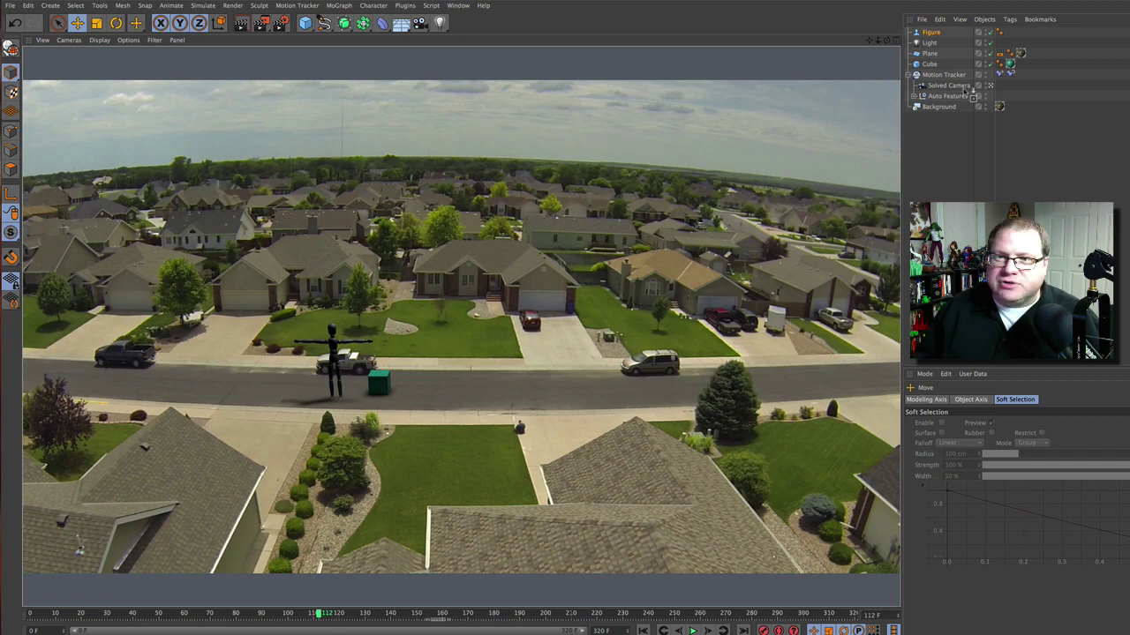
{"action": "left_click", "coordinate": [925, 36]}
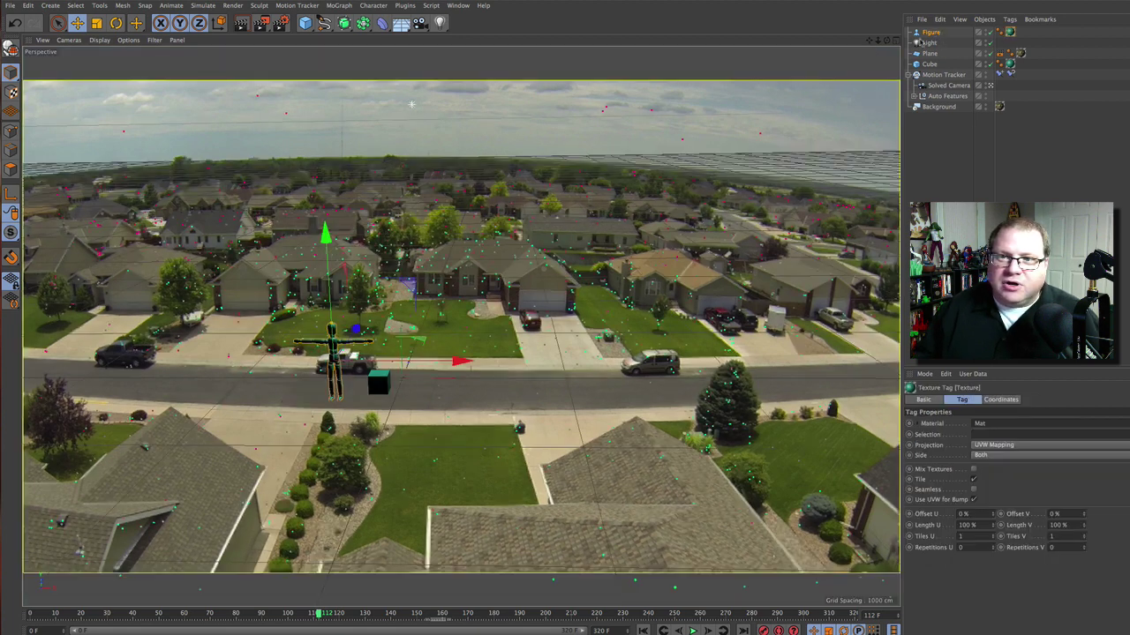
- Switch the scene's renderer from Standard to Physical in the render settings
{"action": "left_click", "coordinate": [280, 23]}
{"action": "left_click", "coordinate": [257, 127]}
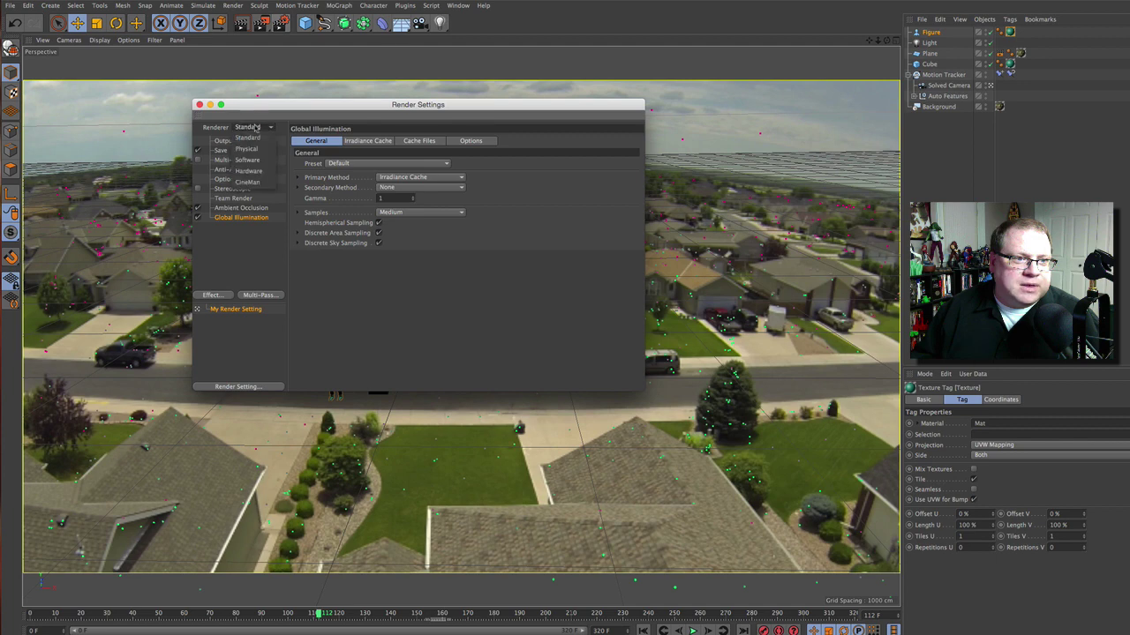
{"action": "left_click", "coordinate": [258, 149]}
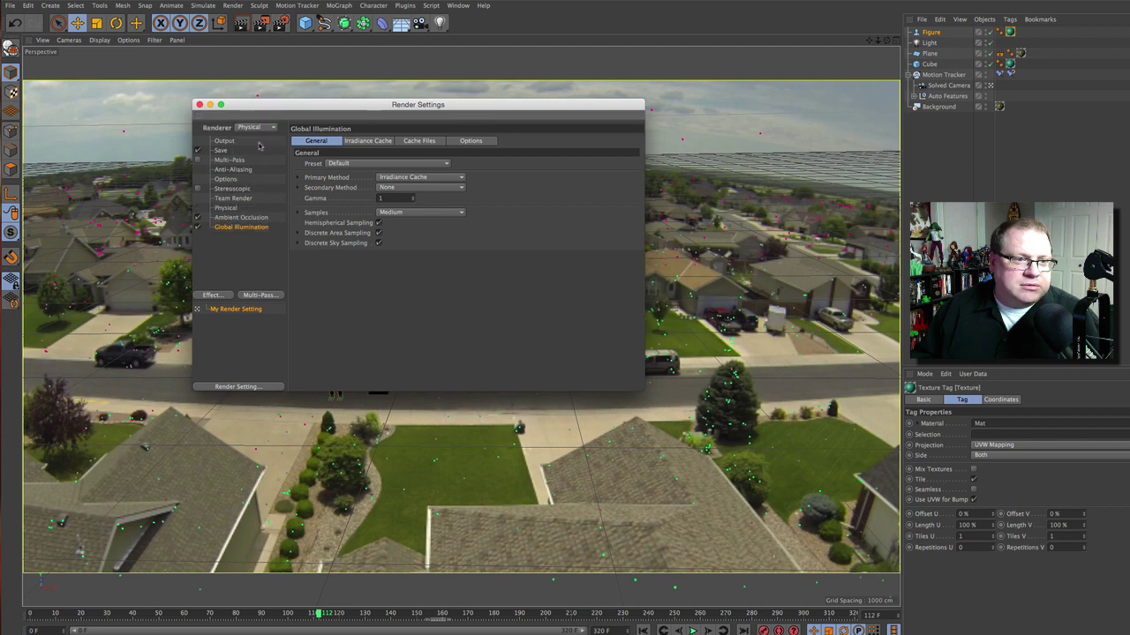
{"action": "left_click", "coordinate": [200, 104]}
- Add a Sky object to the scene and give it a Compositing tag with Seen by Camera turned off
{"action": "left_click", "coordinate": [403, 26]}
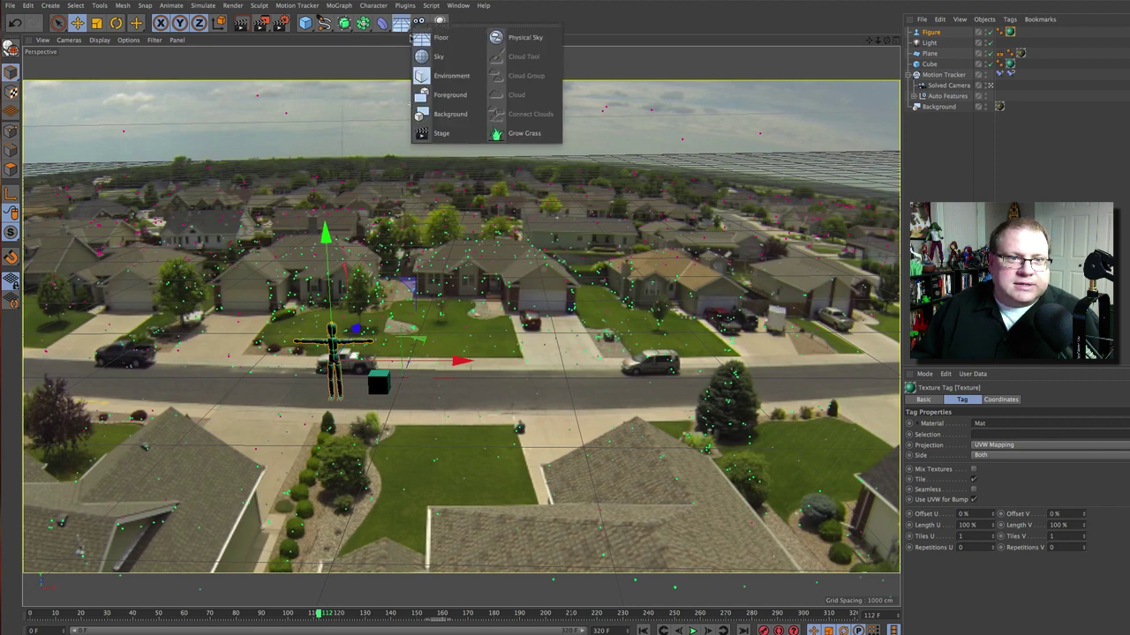
{"action": "left_click", "coordinate": [439, 56]}
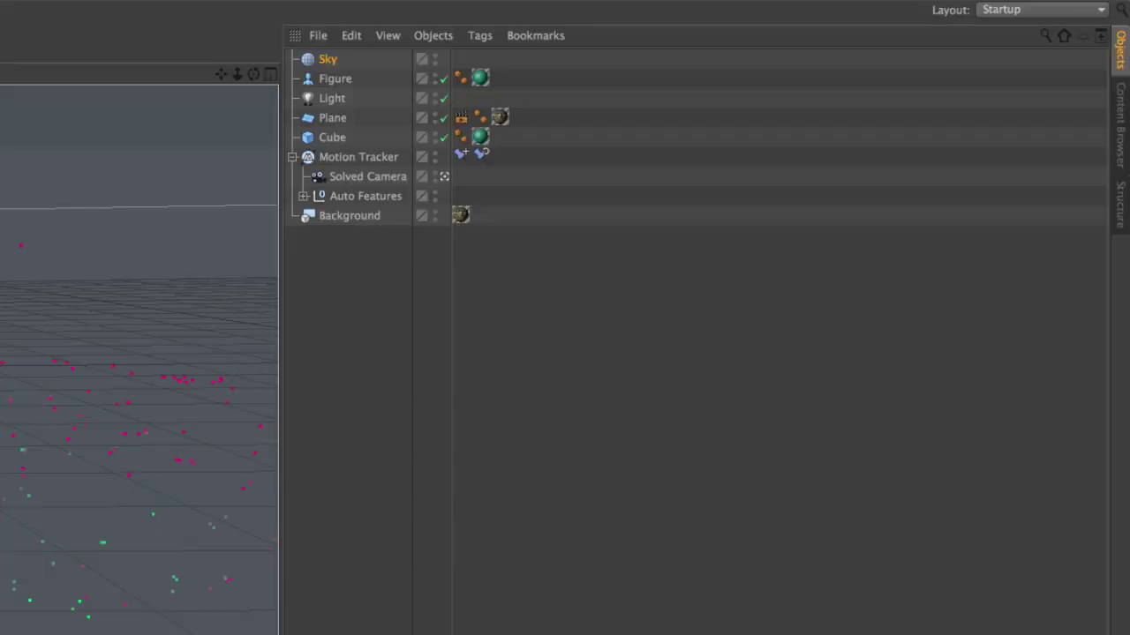
{"action": "right_click", "coordinate": [354, 64]}
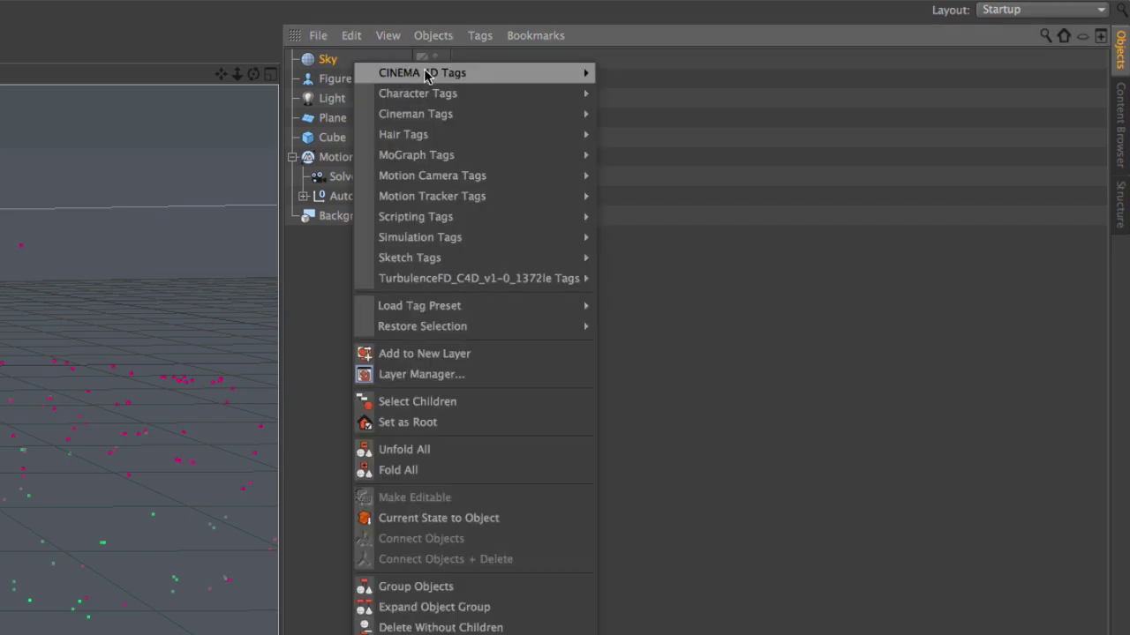
{"action": "mouse_move", "coordinate": [426, 75]}
{"action": "left_click", "coordinate": [679, 214]}
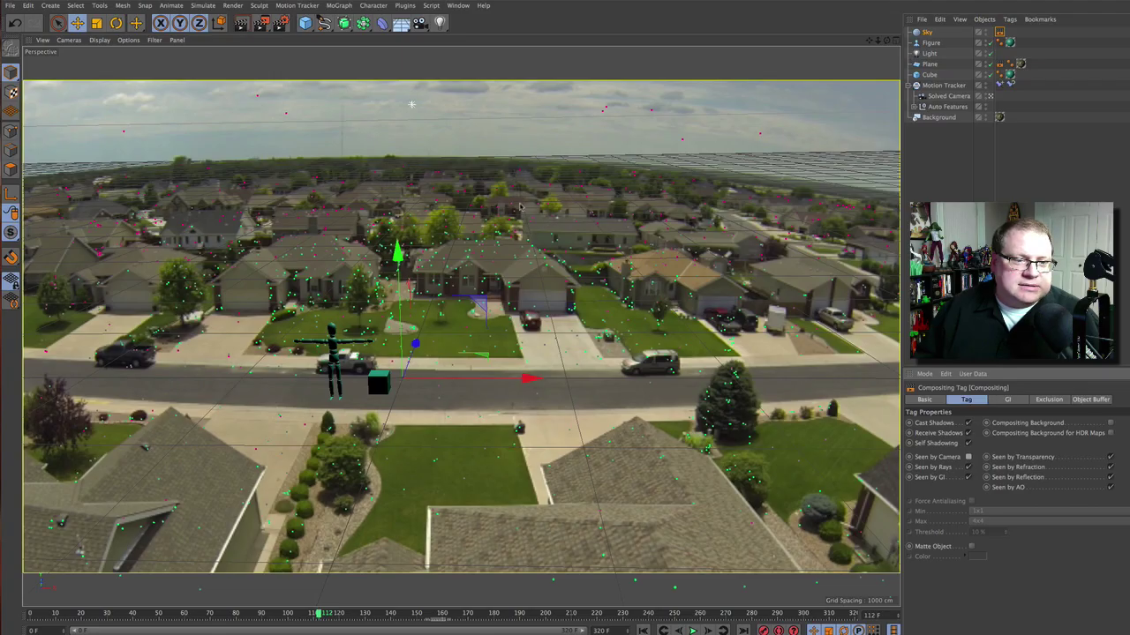
- Deselect all objects and render the active view at frame 112 to check the sky's effect on the figure and cube
{"action": "left_click", "coordinate": [294, 42]}
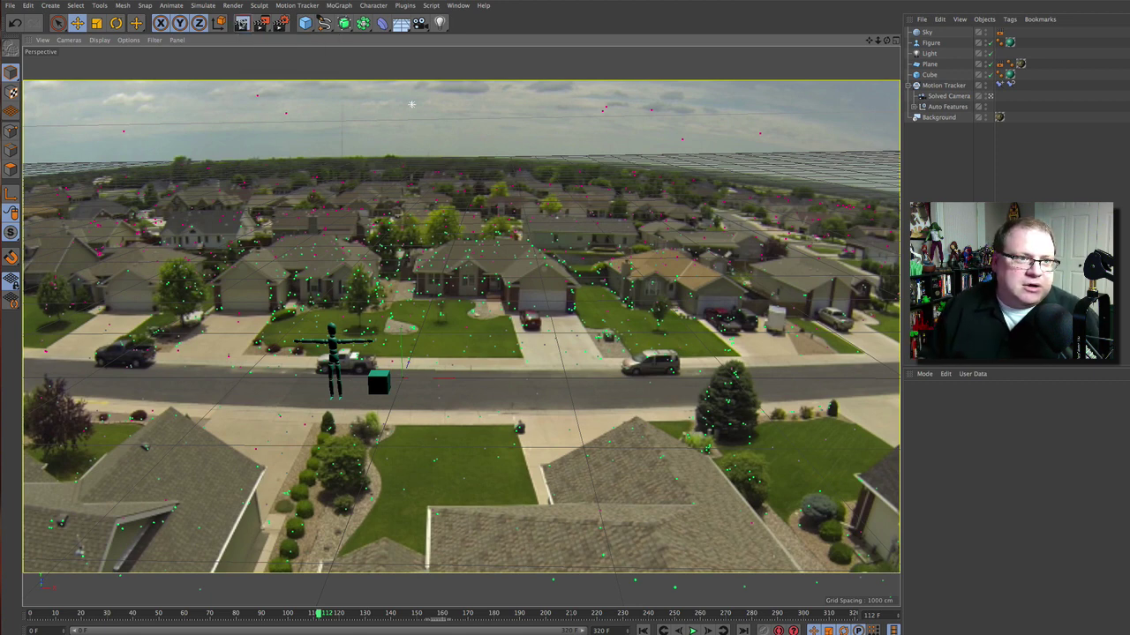
{"action": "left_click", "coordinate": [242, 23]}
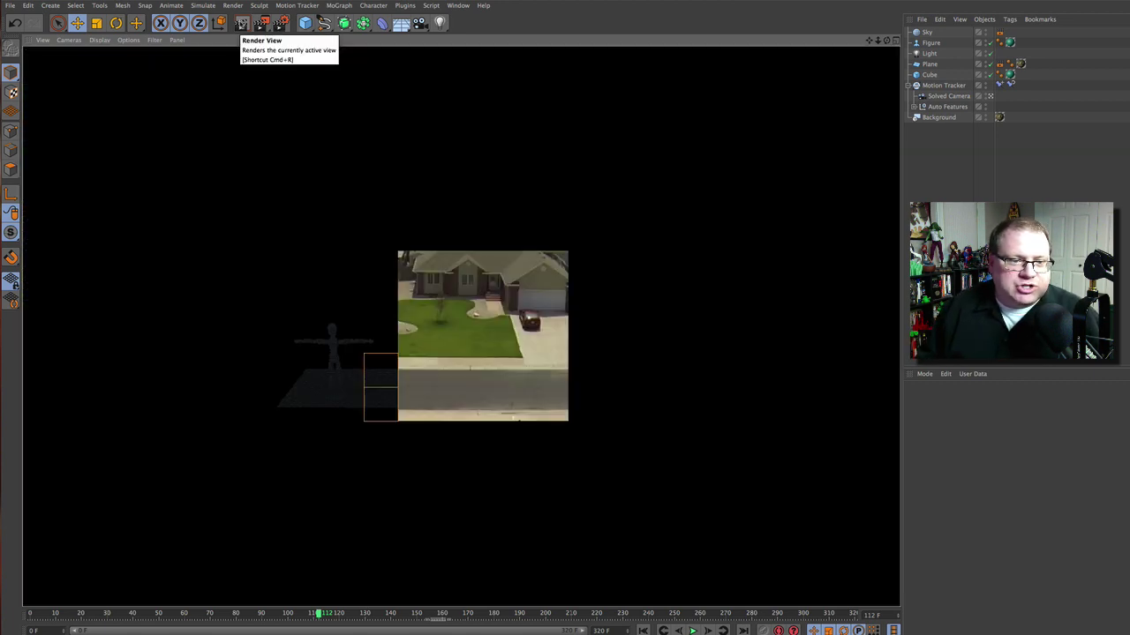